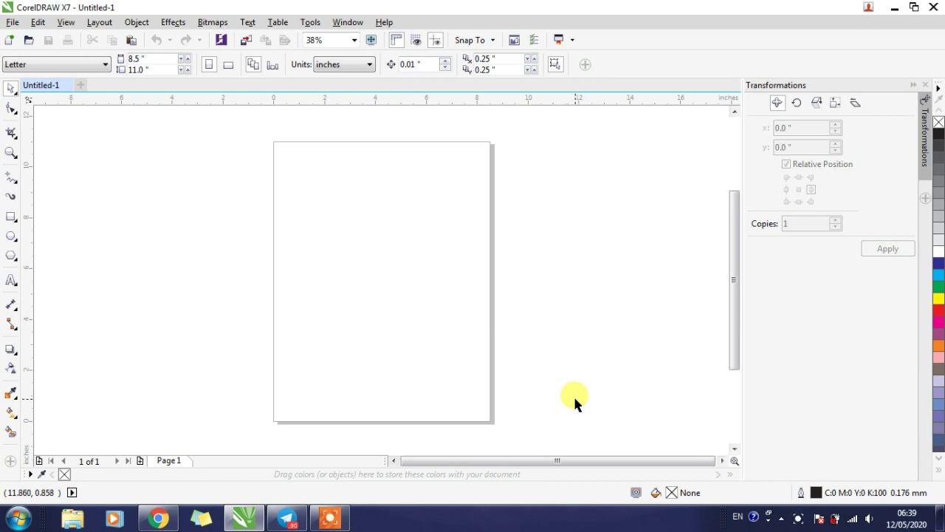
# - Examine the document's page size options, including orientation, rendering resolution and bleed
pyautogui.click(310, 22)
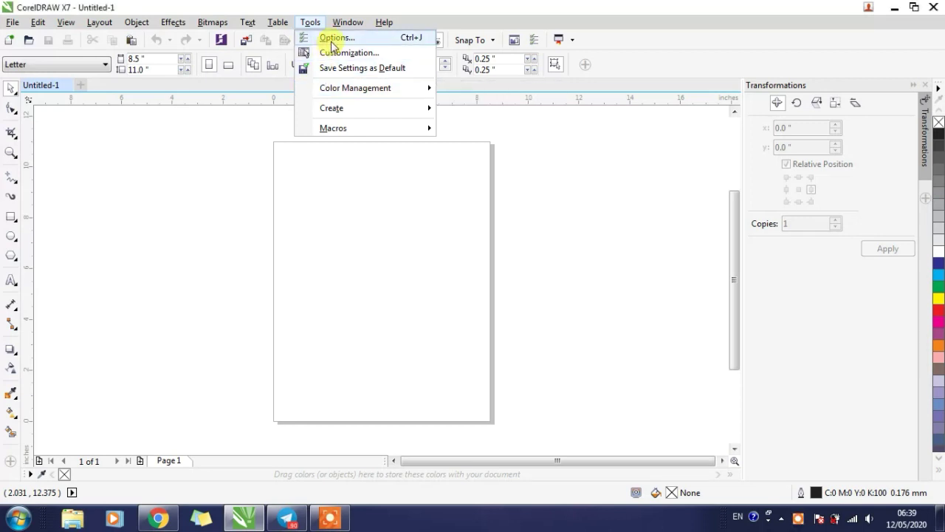
pyautogui.click(334, 38)
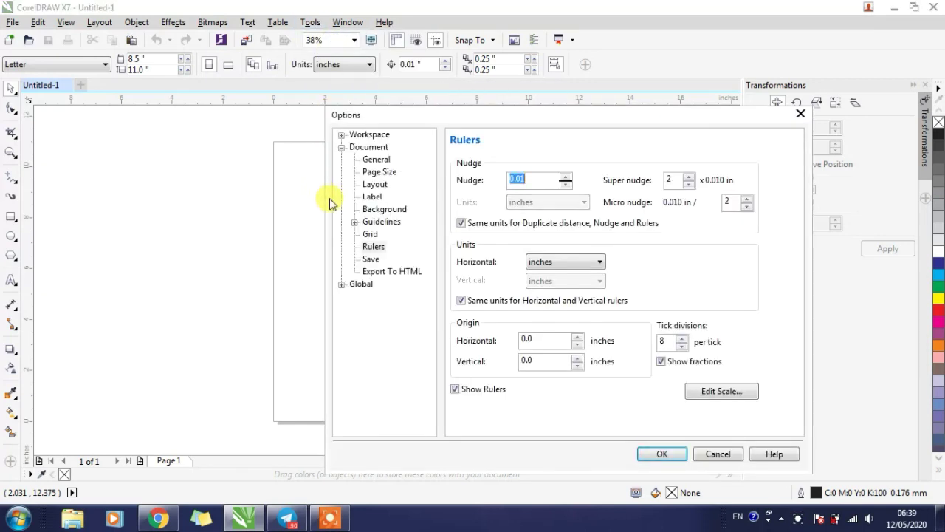
pyautogui.click(378, 173)
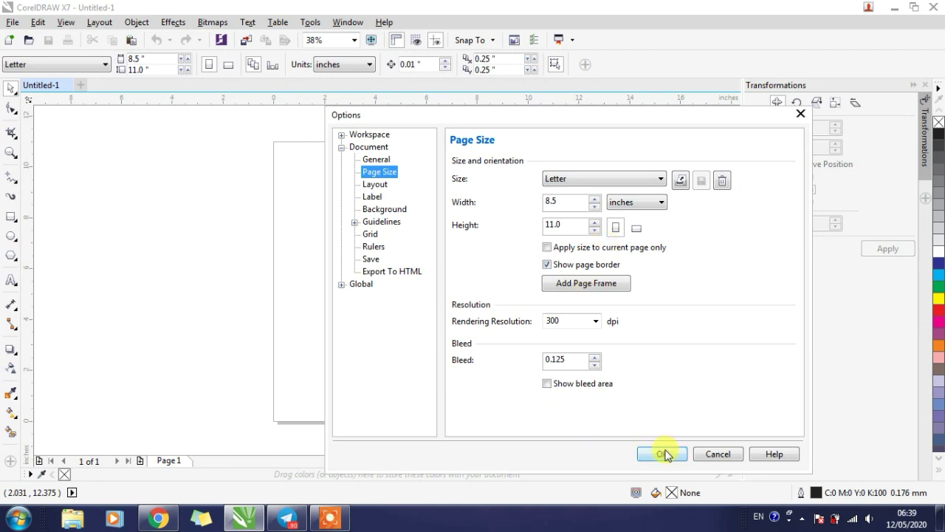
pyautogui.click(718, 454)
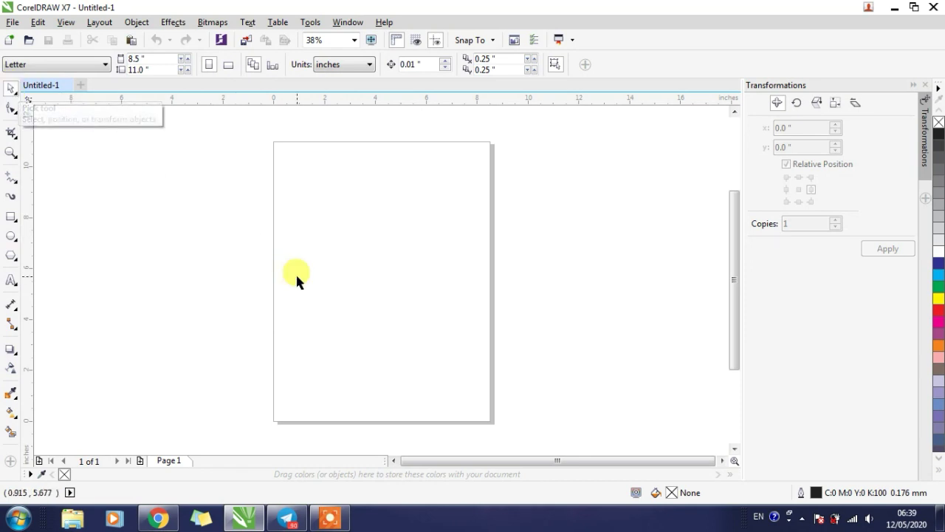
# - Set the document units to millimeters and the page size to 300 mm wide by 400 mm high
pyautogui.click(356, 66)
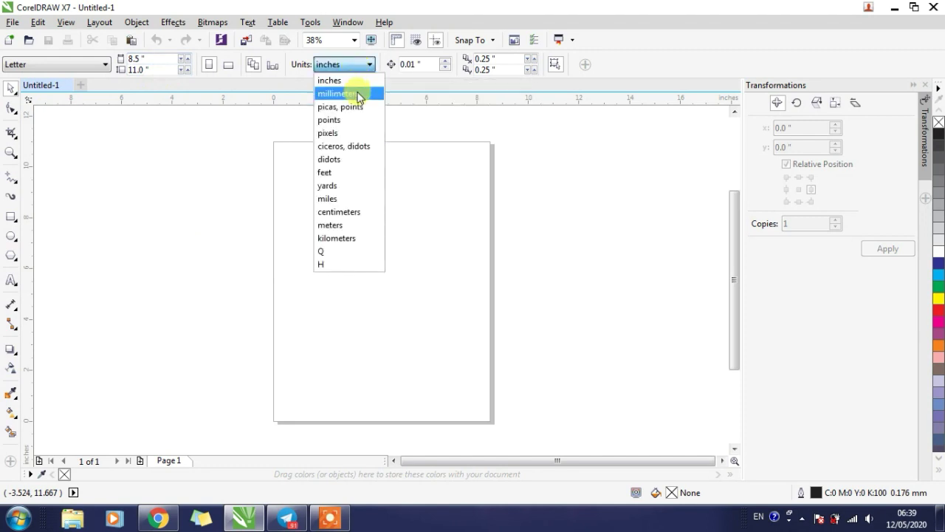
pyautogui.click(358, 94)
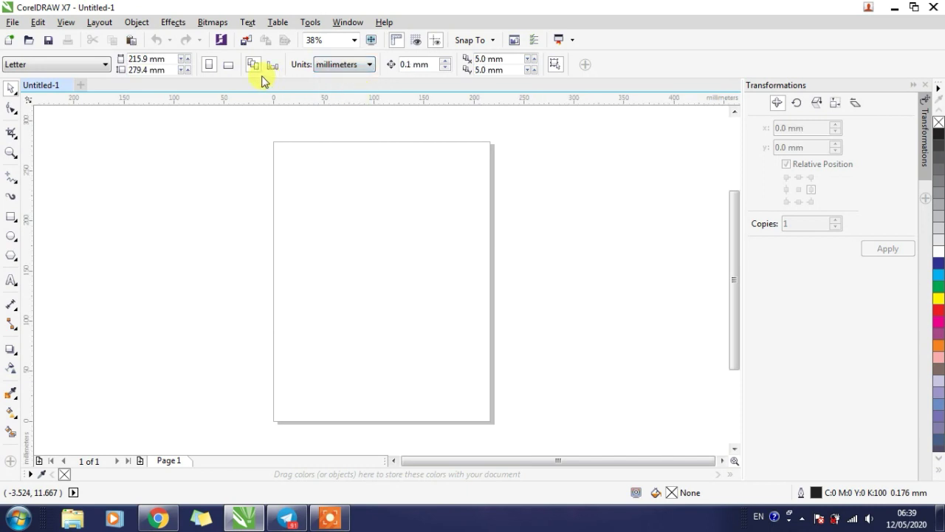
pyautogui.moveTo(170, 58); pyautogui.dragTo(90, 59)
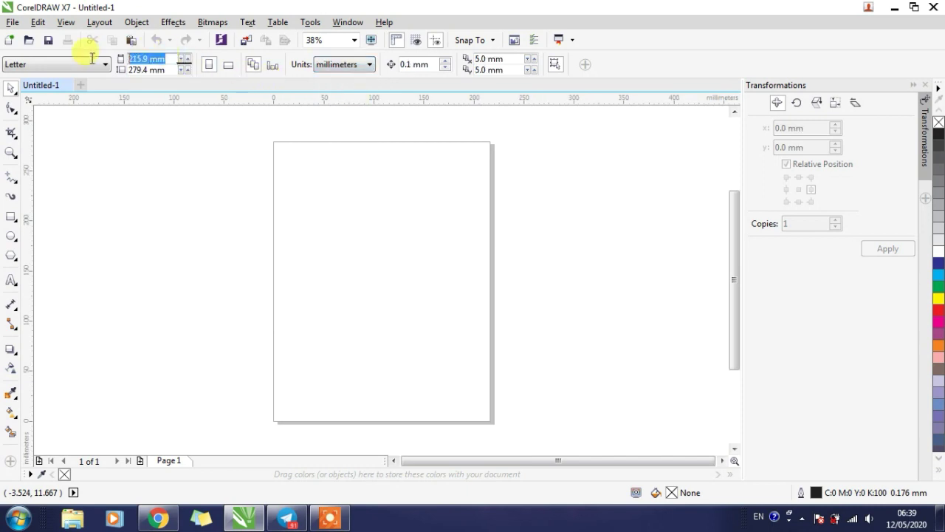
pyautogui.write('3')
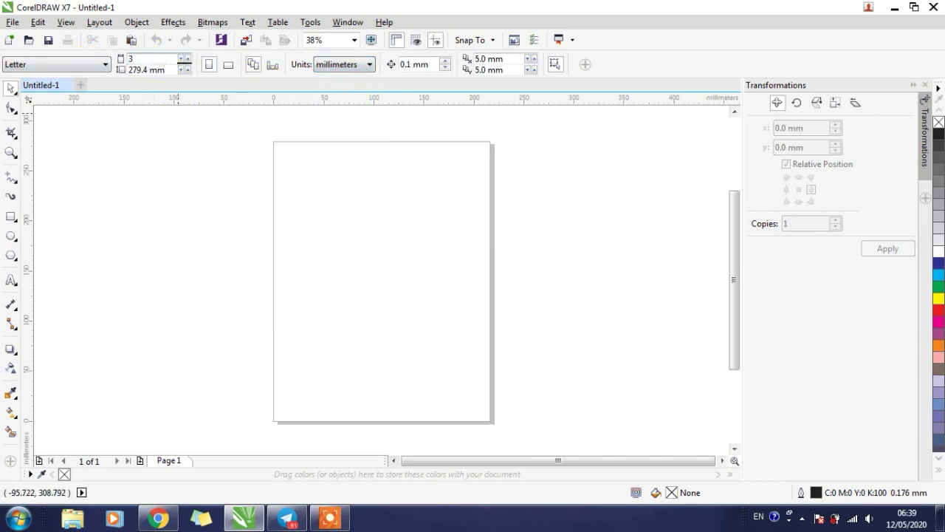
pyautogui.write('00')
pyautogui.press('Tab')
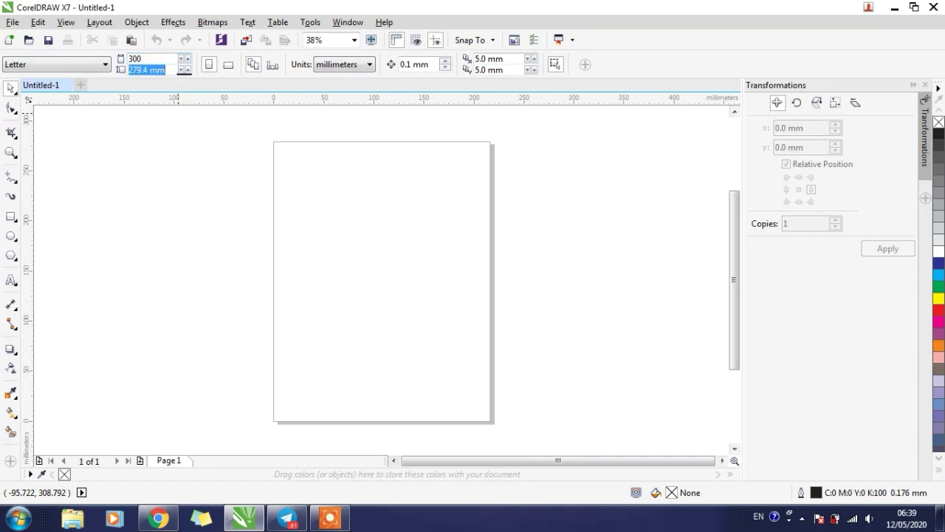
pyautogui.write('400')
pyautogui.press('Return')
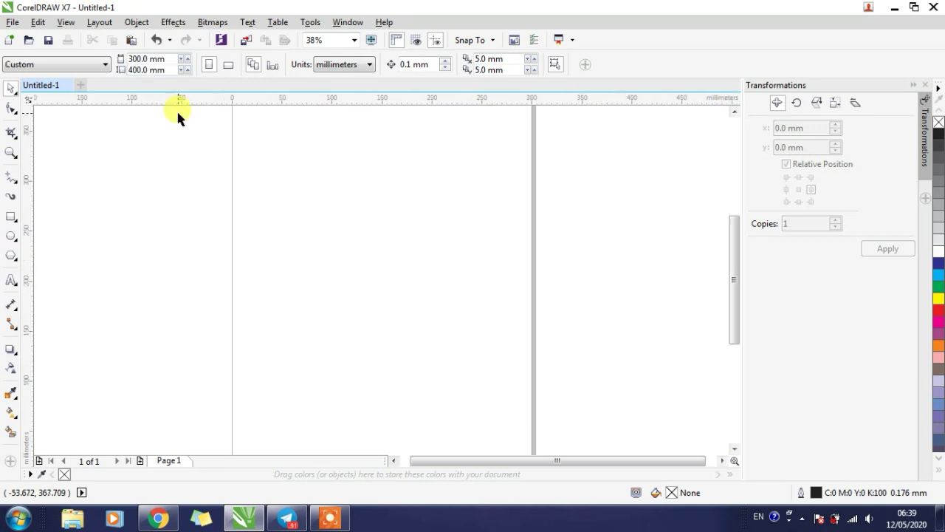
pyautogui.scroll(-2, 255, 240)
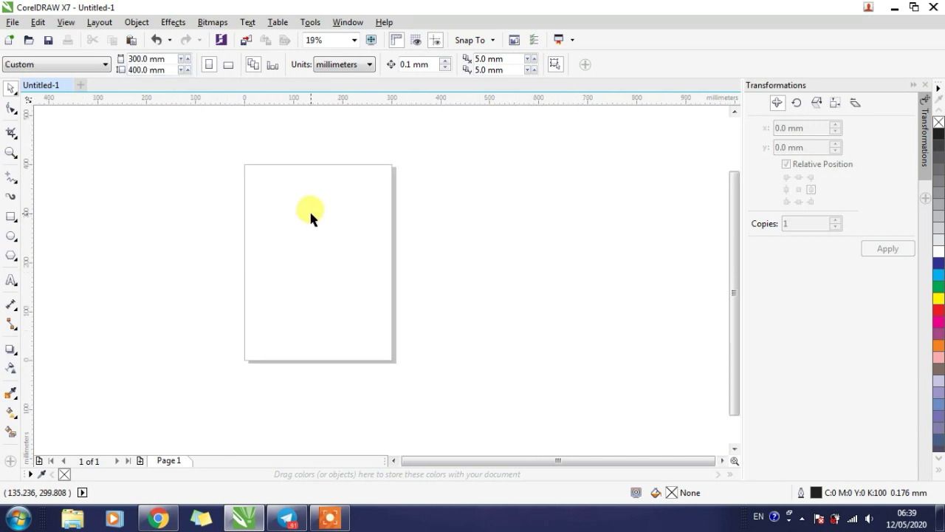
# - Browse the list of preset page sizes
pyautogui.click(84, 68)
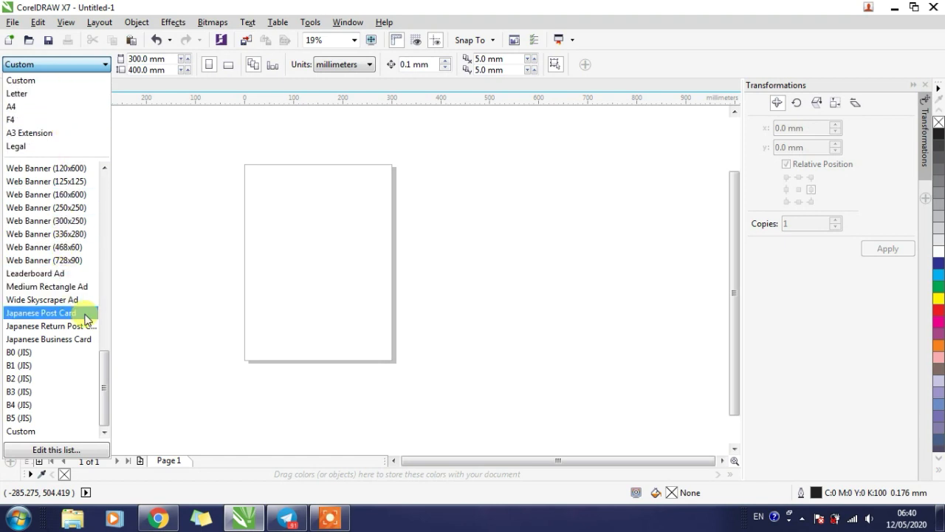
pyautogui.scroll(10, 71, 274)
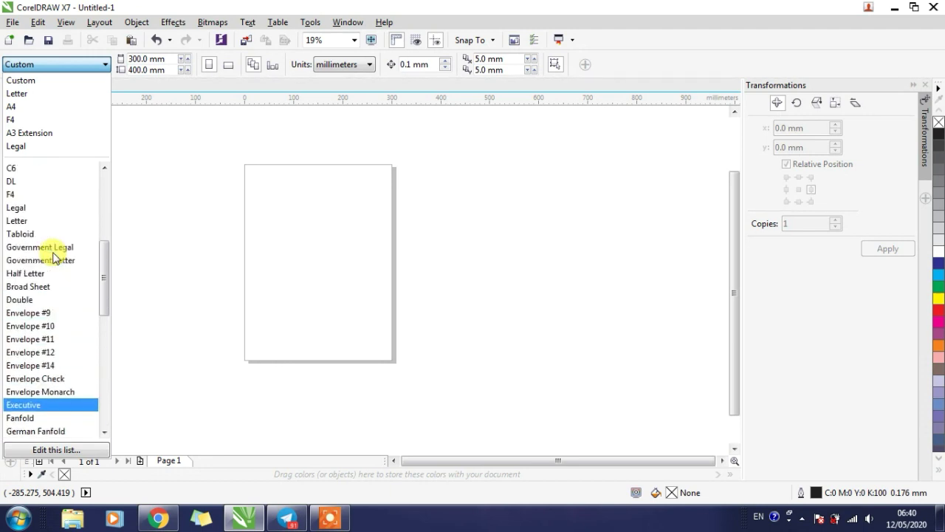
pyautogui.scroll(2, 53, 256)
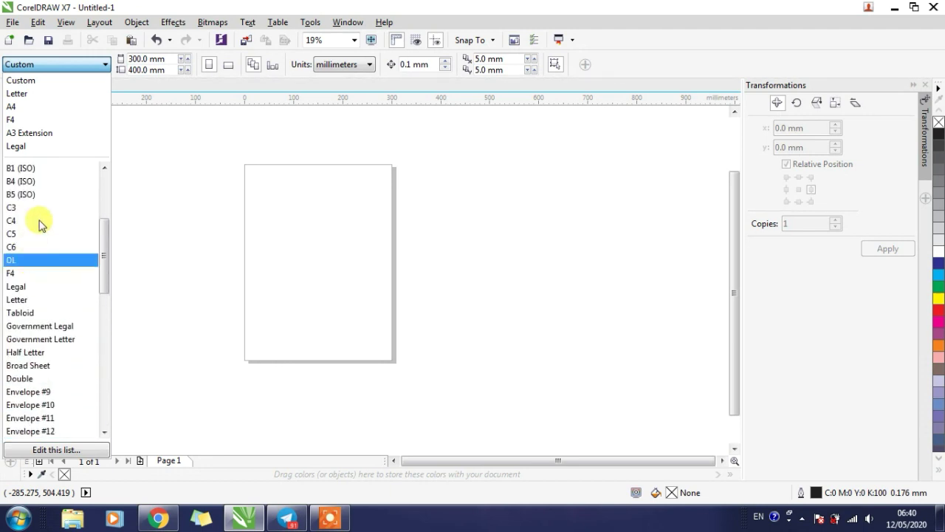
pyautogui.scroll(3, 43, 225)
pyautogui.scroll(1, 43, 225)
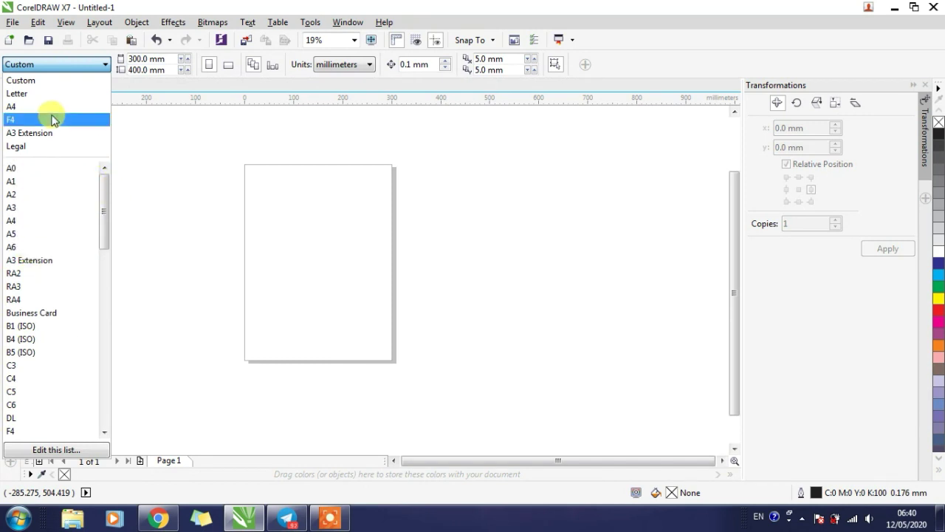
pyautogui.click(194, 206)
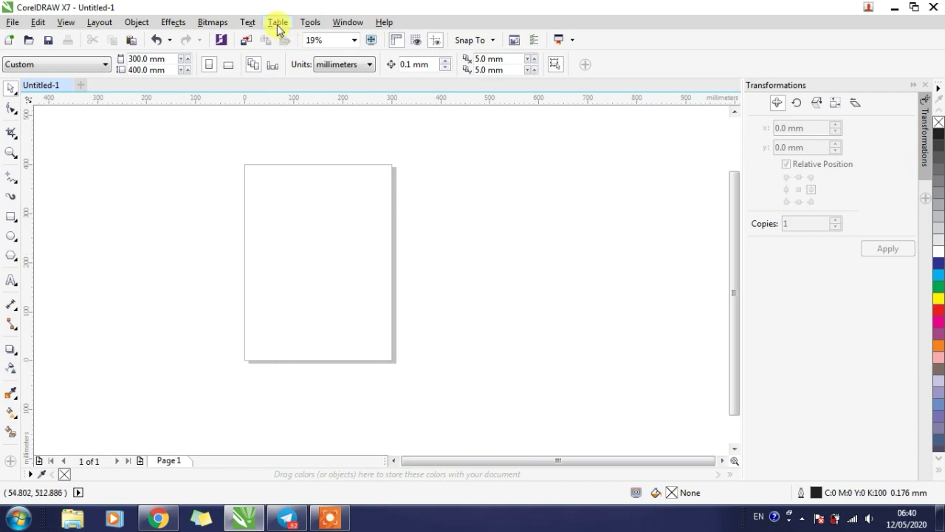
pyautogui.click(310, 22)
pyautogui.click(169, 228)
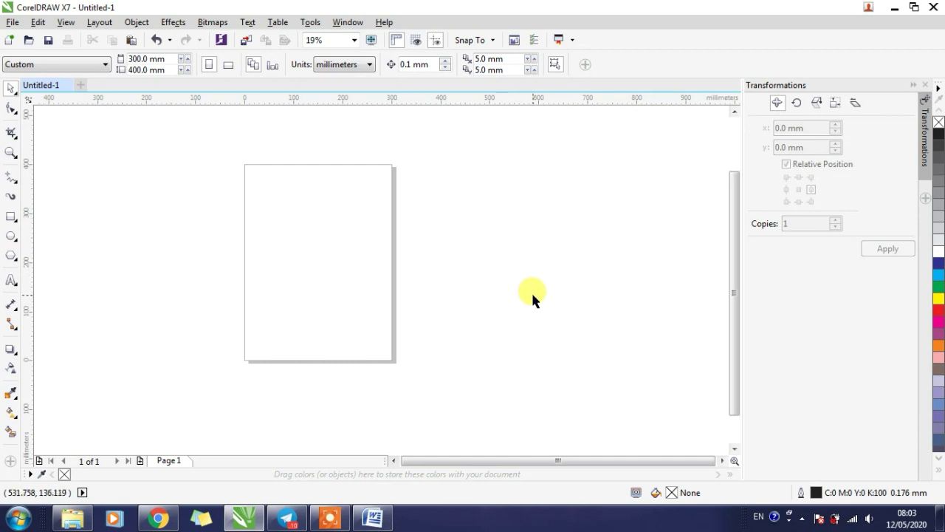
# - Draw a looping curve about 551 mm wide and 377 mm high across the page with the Freehand tool
pyautogui.click(9, 181)
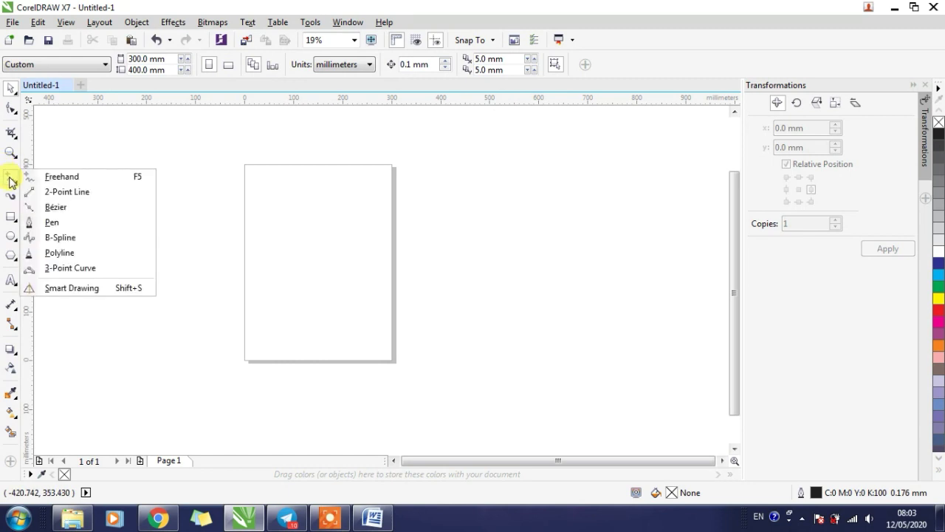
pyautogui.click(85, 179)
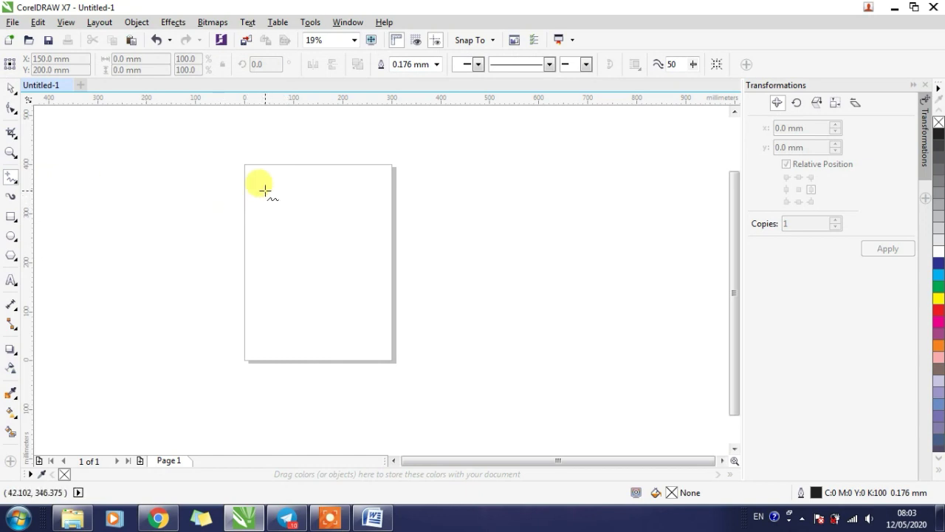
pyautogui.moveTo(265, 190)
pyautogui.mouseDown()
pyautogui.moveTo(322, 276)
pyautogui.moveTo(392, 228)
pyautogui.moveTo(341, 242)
pyautogui.moveTo(400, 366)
pyautogui.moveTo(425, 206)
pyautogui.moveTo(328, 213)
pyautogui.moveTo(270, 329)
pyautogui.moveTo(205, 291)
pyautogui.moveTo(223, 231)
pyautogui.moveTo(297, 322)
pyautogui.mouseUp()
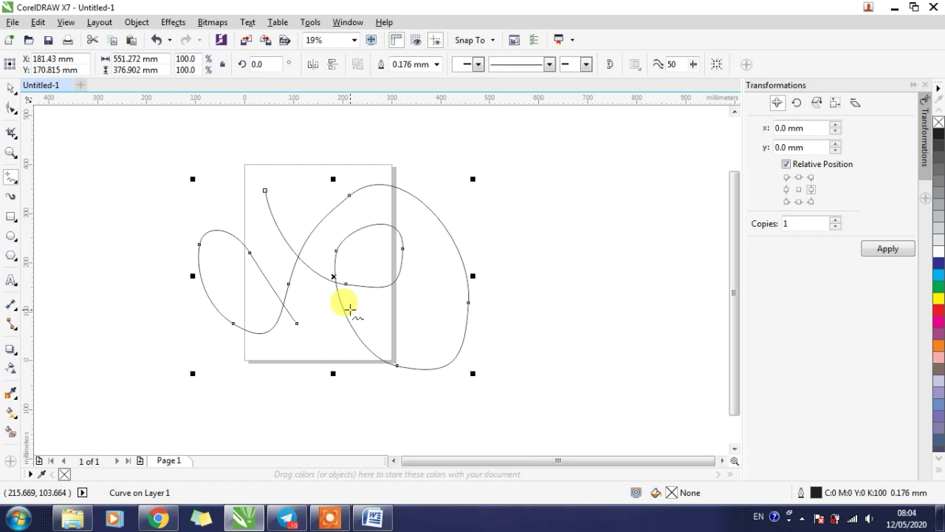
# - Draw a closed five-sided polygon with straight segments to the right of the page using the Bézier tool
pyautogui.click(11, 180)
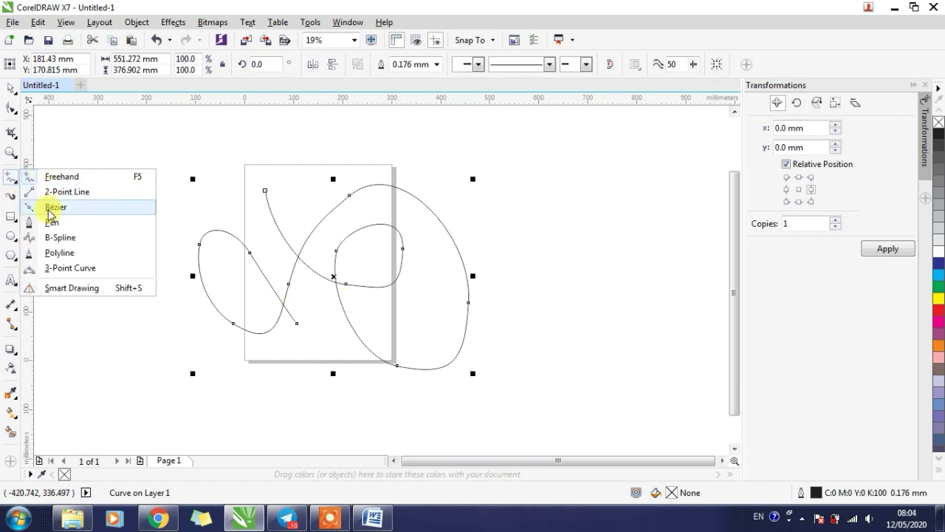
pyautogui.click(50, 209)
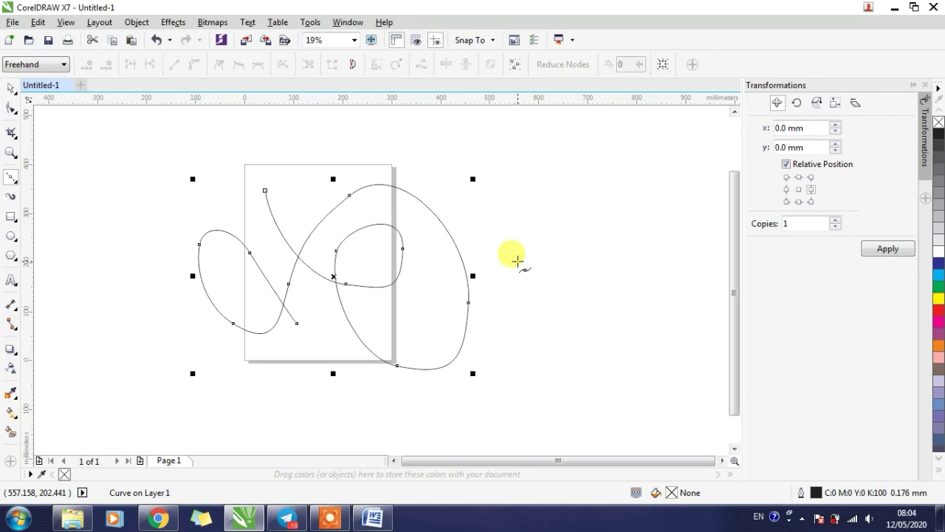
pyautogui.click(507, 219)
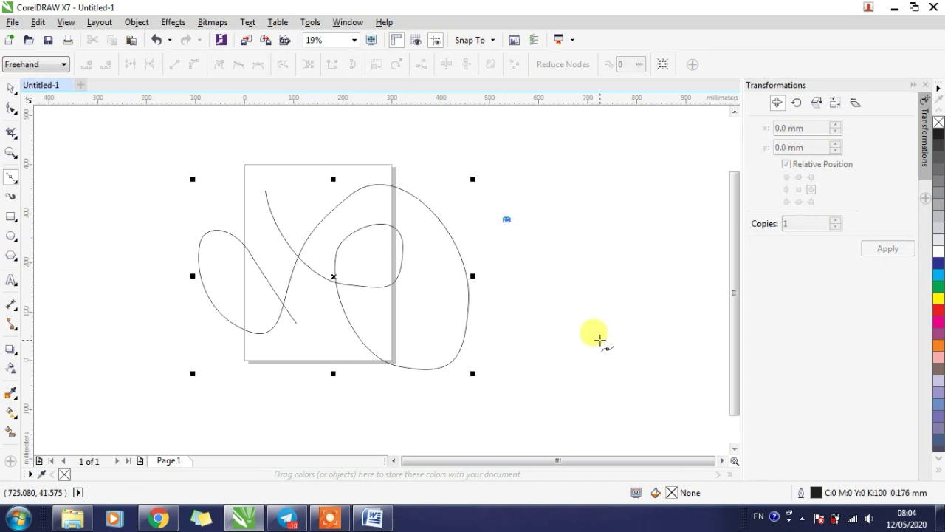
pyautogui.click(602, 341)
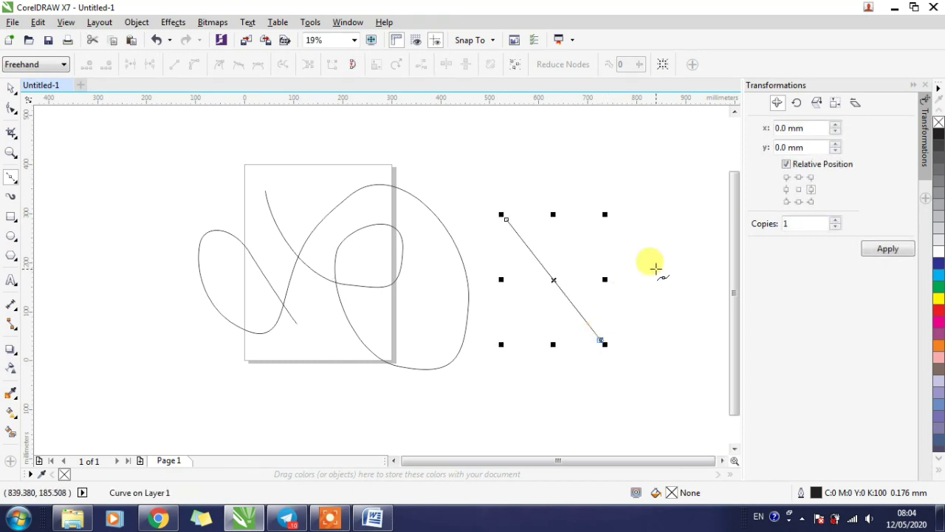
pyautogui.click(656, 269)
pyautogui.click(567, 163)
pyautogui.click(492, 159)
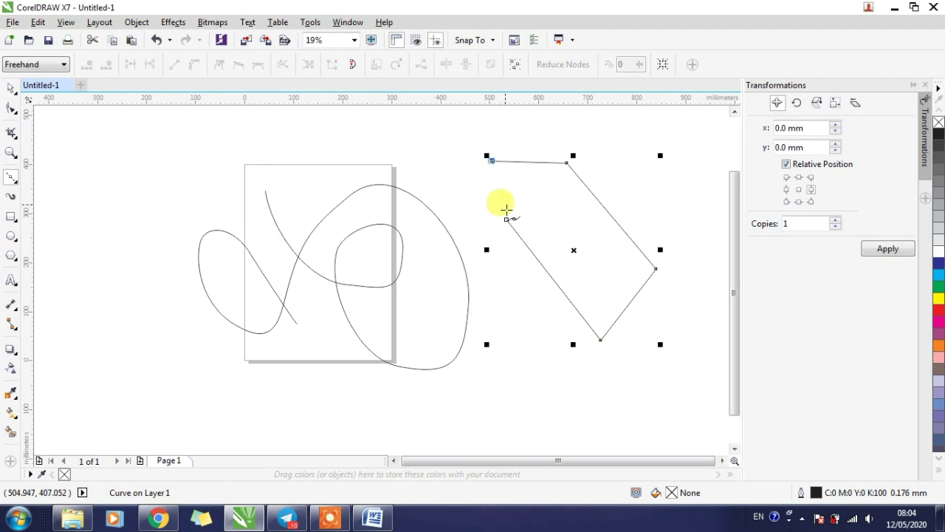
pyautogui.click(507, 216)
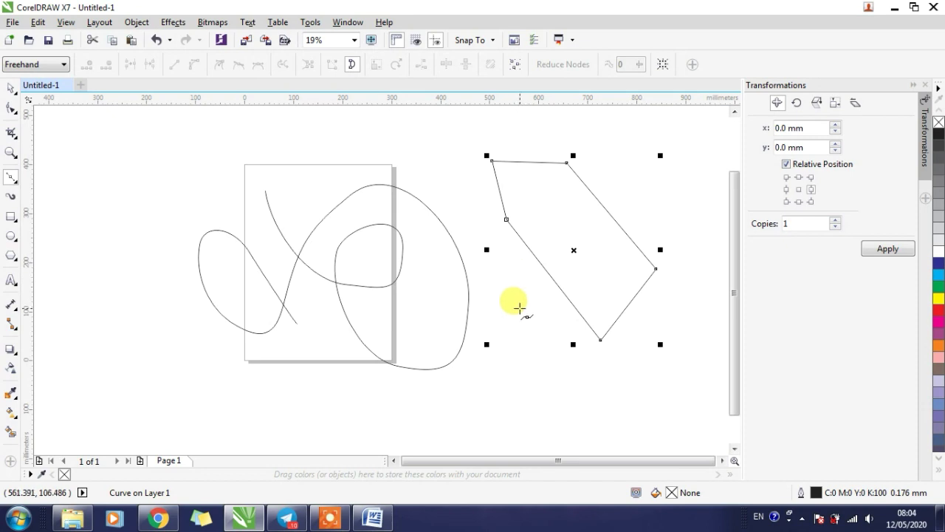
# - Draw a closed three-node shape with curved Bézier segments overlapping the lower corner of the five-sided polygon
pyautogui.click(517, 310)
pyautogui.moveTo(637, 333)
pyautogui.mouseDown()
pyautogui.moveTo(607, 396)
pyautogui.moveTo(517, 344)
pyautogui.mouseUp()
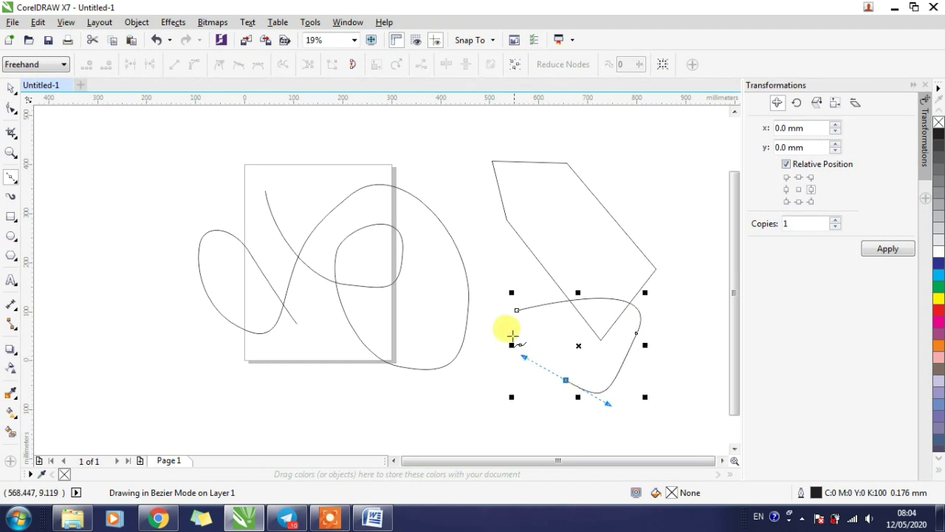
pyautogui.click(516, 310)
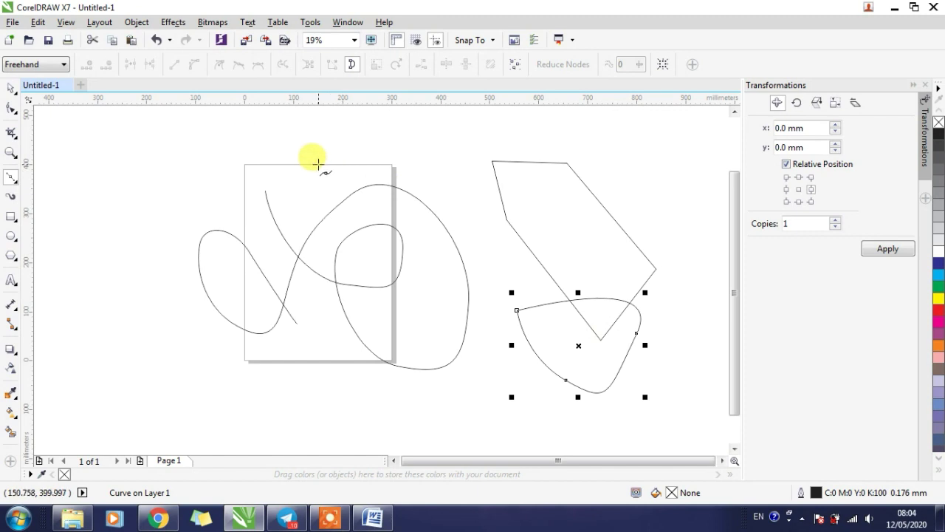
# - Draw a closed straight-sided Bézier triangle over the page's upper-left corner
pyautogui.click(168, 200)
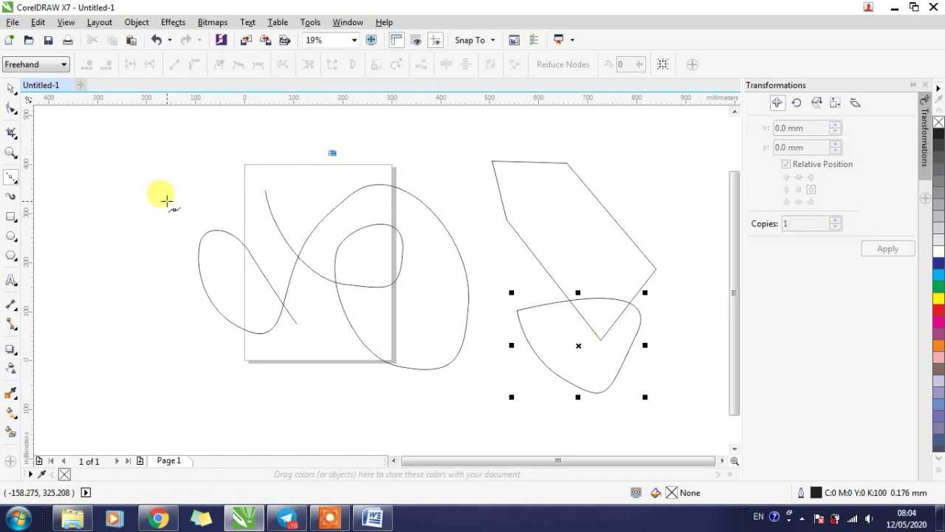
pyautogui.click(167, 201)
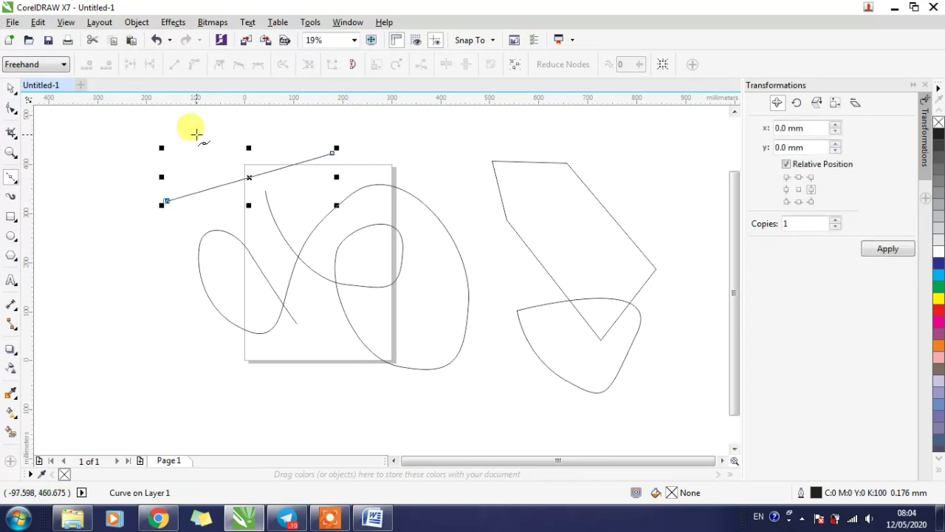
pyautogui.click(196, 135)
pyautogui.click(332, 152)
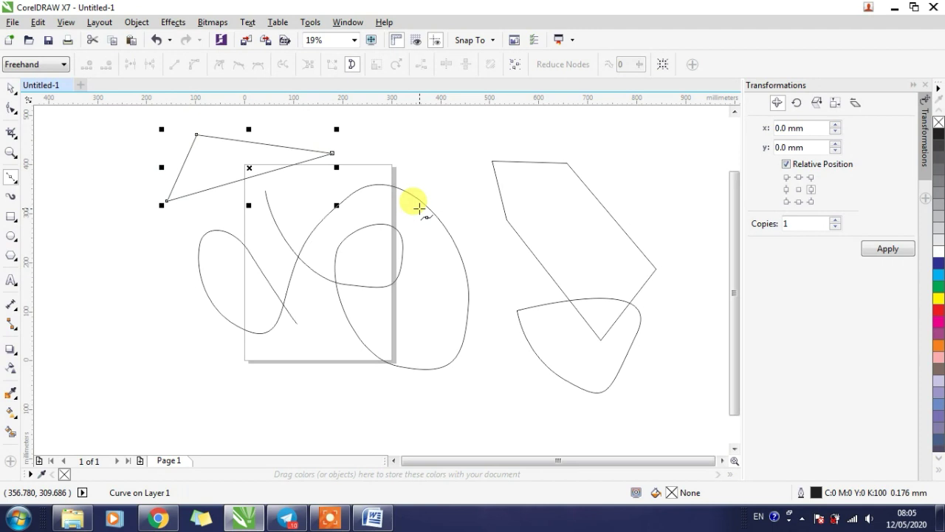
# - Paint one long stroke across the page and two short strokes to its left using the Artistic Media brush with the round-dot pattern
pyautogui.click(11, 200)
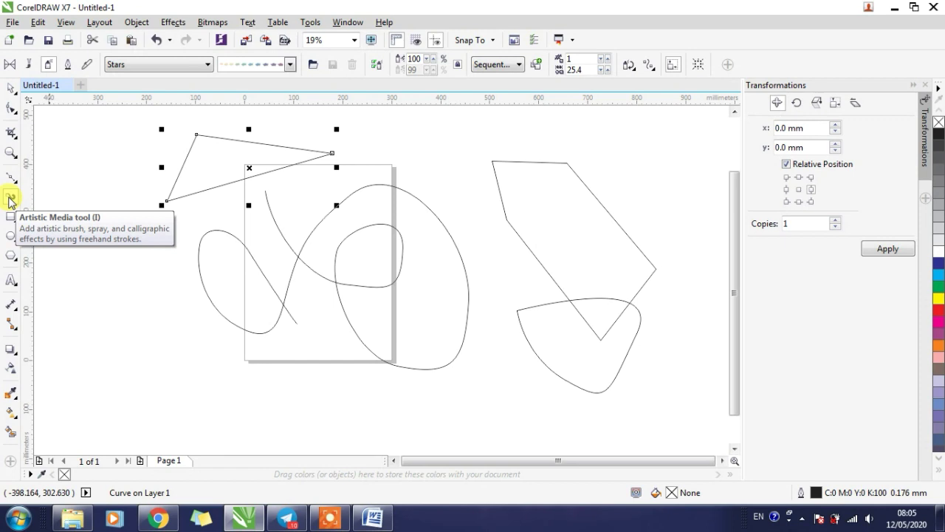
pyautogui.click(251, 66)
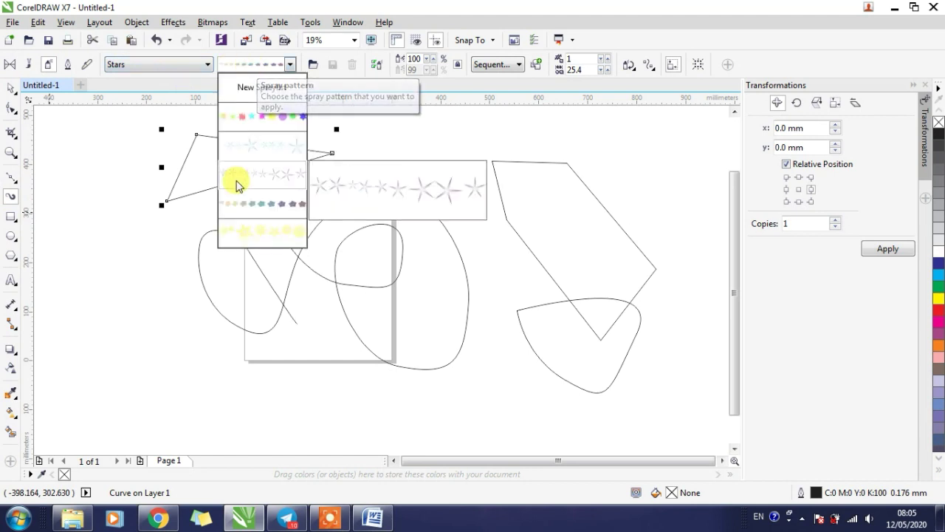
pyautogui.click(31, 67)
pyautogui.click(31, 68)
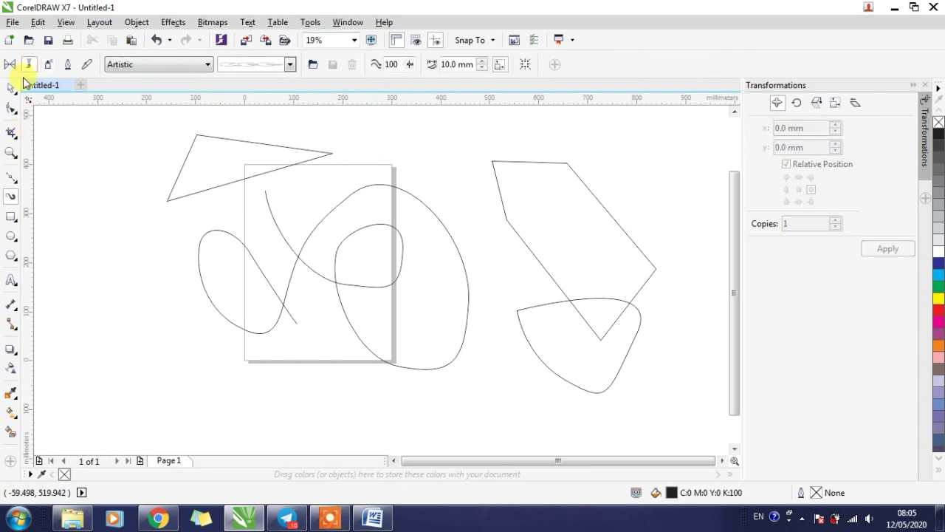
pyautogui.click(243, 64)
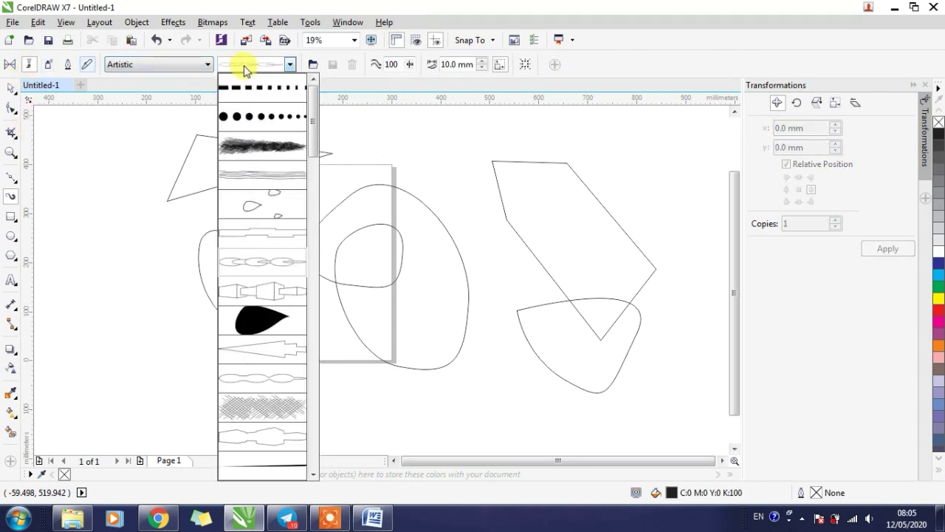
pyautogui.click(257, 121)
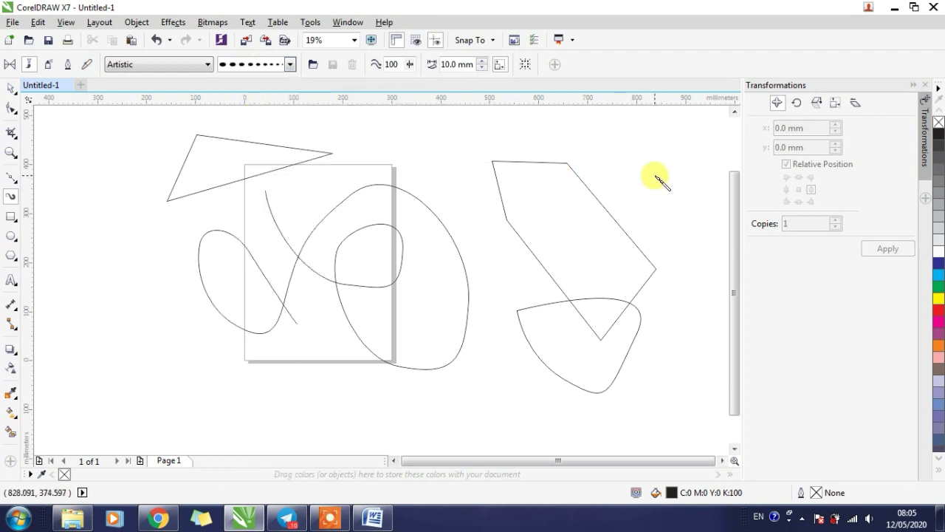
pyautogui.moveTo(656, 175)
pyautogui.mouseDown()
pyautogui.moveTo(466, 212)
pyautogui.moveTo(166, 253)
pyautogui.mouseUp()
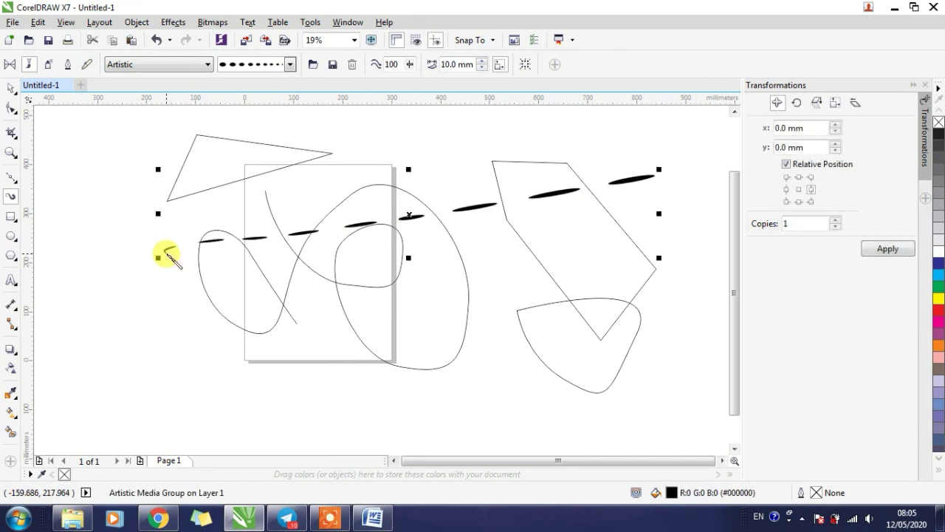
pyautogui.moveTo(78, 215)
pyautogui.mouseDown()
pyautogui.moveTo(87, 310)
pyautogui.moveTo(170, 318)
pyautogui.mouseUp()
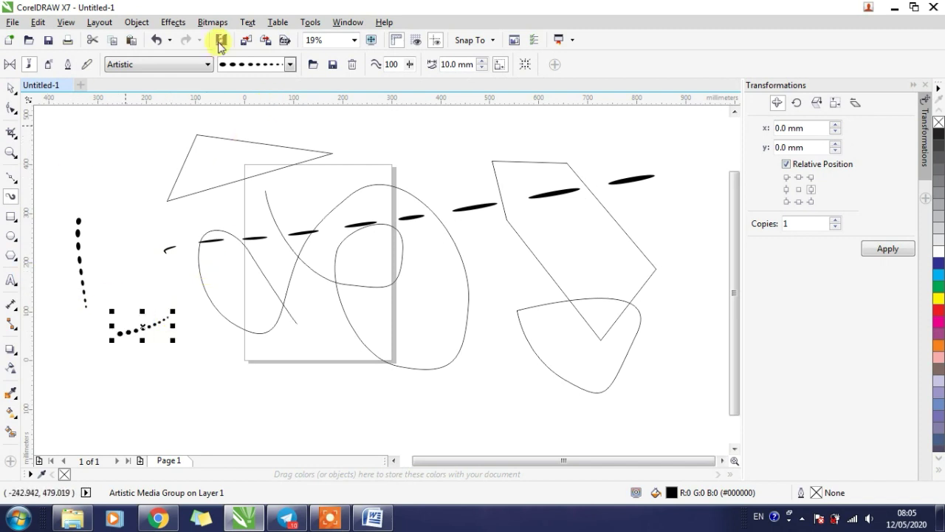
# - Spray a diagonal Artistic Media stroke of brass horns from the Music category, about 509 mm wide and 239 mm high, across the looping curve and five-sided polygon
pyautogui.click(46, 67)
pyautogui.click(67, 65)
pyautogui.click(88, 67)
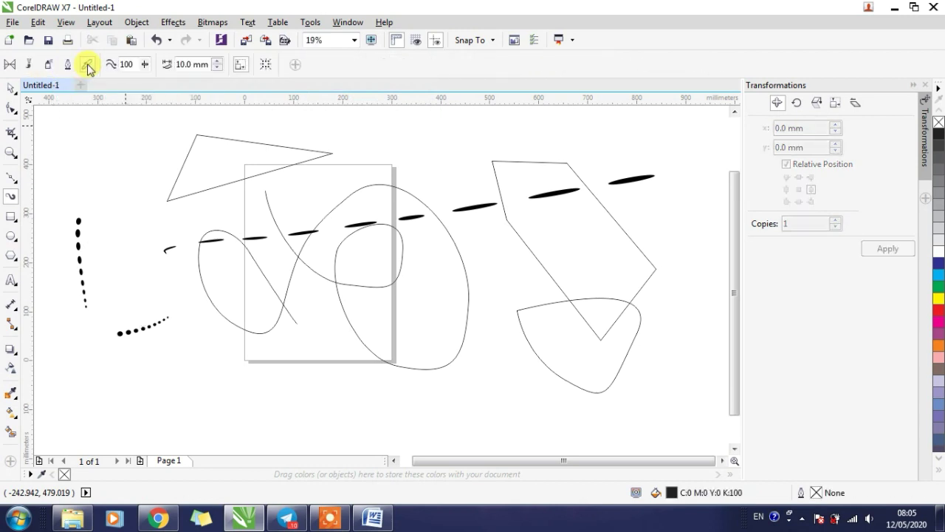
pyautogui.click(51, 65)
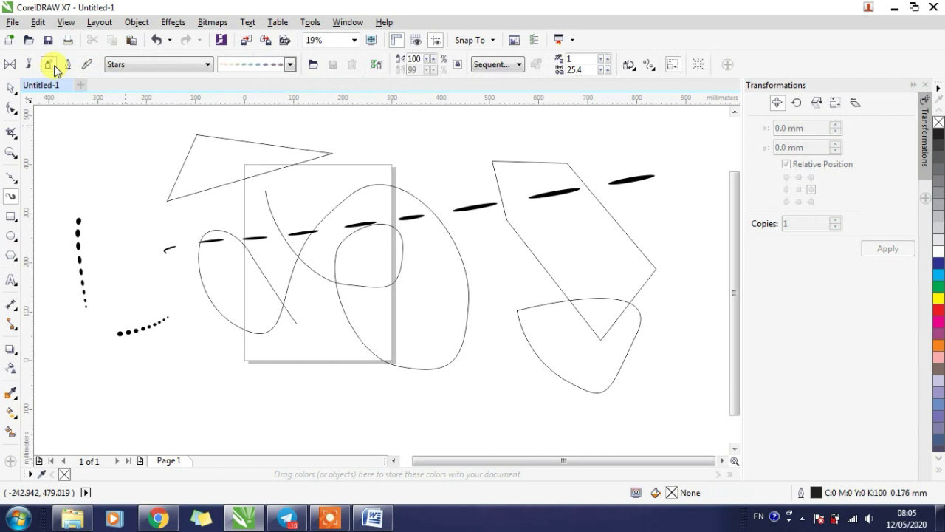
pyautogui.click(162, 65)
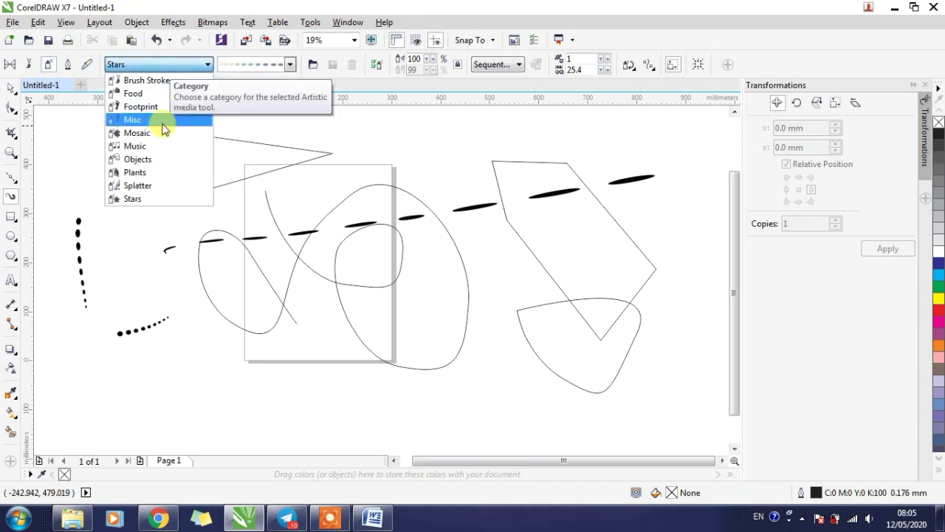
pyautogui.click(152, 146)
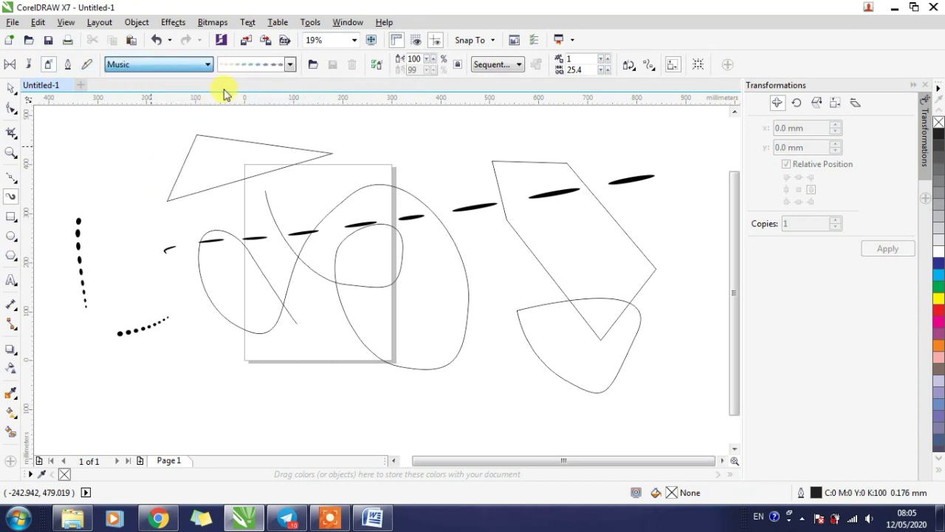
pyautogui.click(258, 64)
pyautogui.click(247, 143)
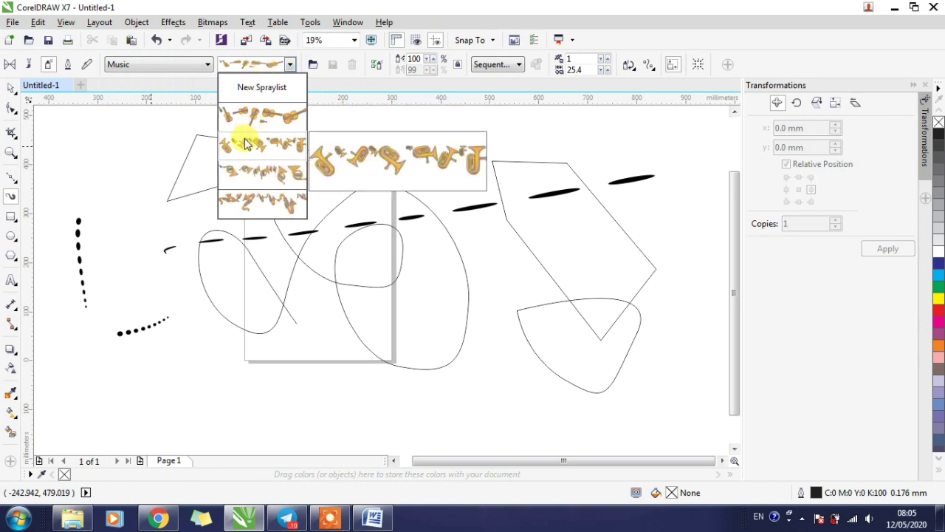
pyautogui.moveTo(601, 240); pyautogui.dragTo(369, 337)
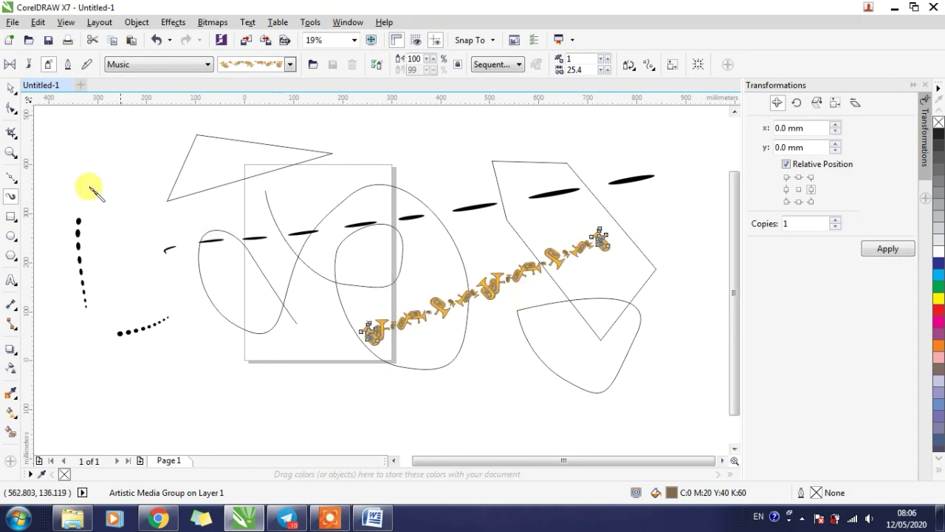
# - Draw a closed five-node curved shape about 173 mm wide and 149 mm high to the left of the triangle with the Pen tool
pyautogui.click(12, 181)
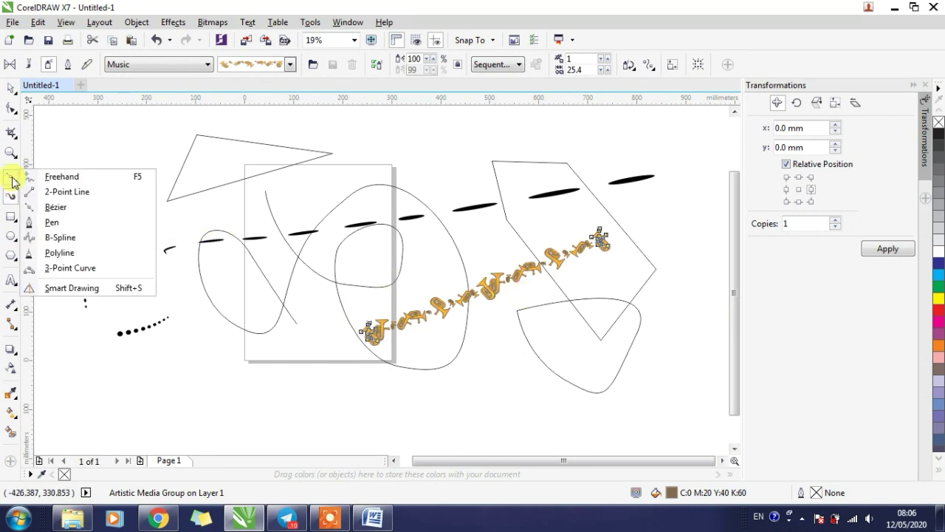
pyautogui.click(47, 221)
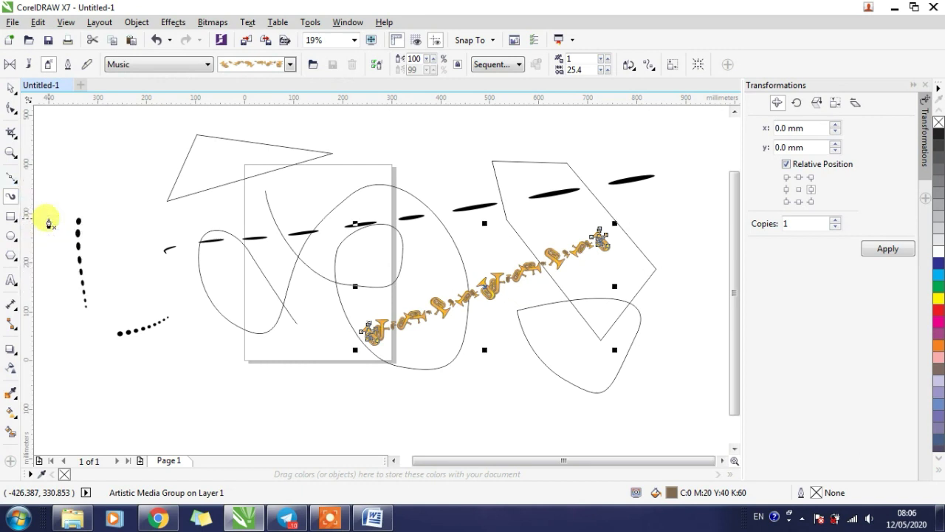
pyautogui.scroll(-2, 243, 211)
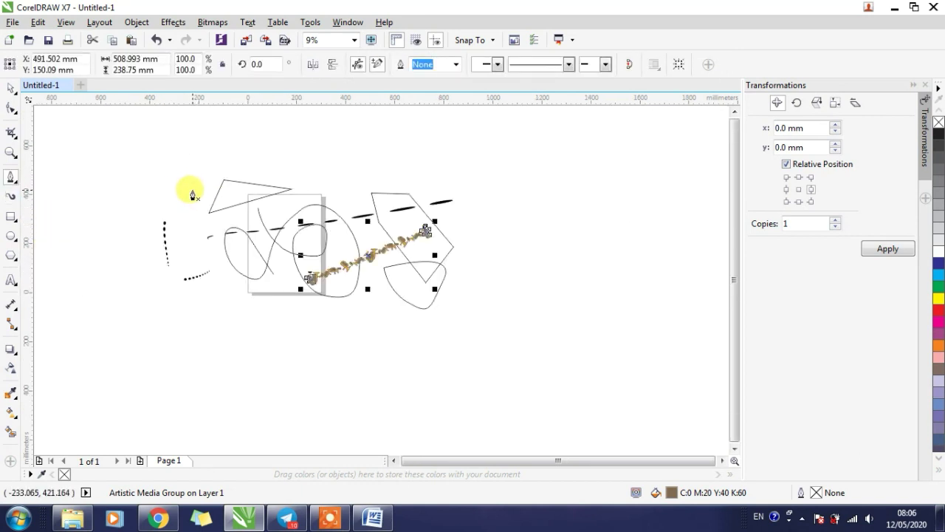
pyautogui.scroll(2, 165, 182)
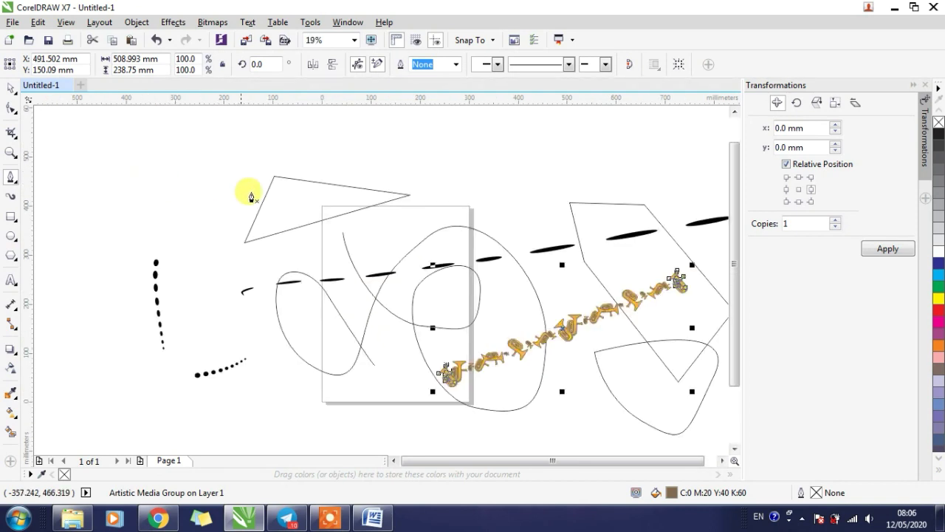
pyautogui.scroll(-2, 180, 173)
pyautogui.scroll(2, 188, 182)
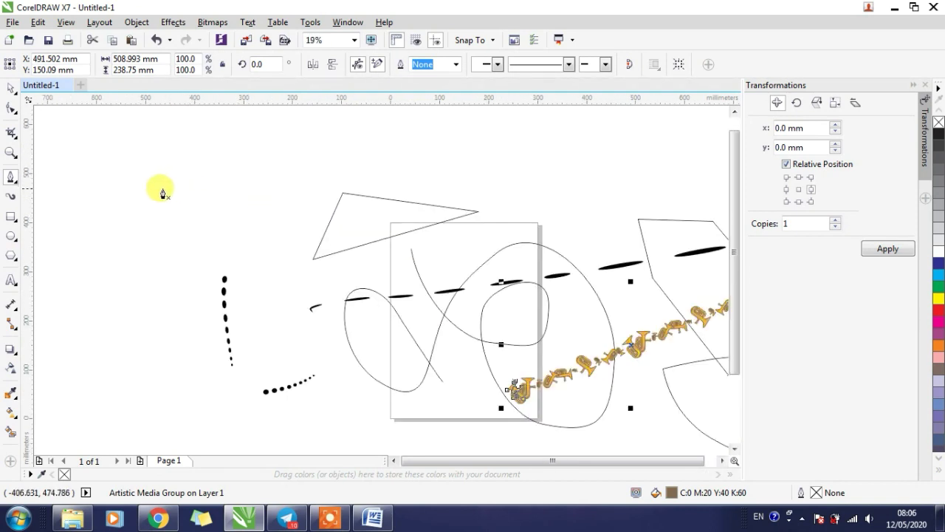
pyautogui.scroll(2, 143, 173)
pyautogui.click(145, 172)
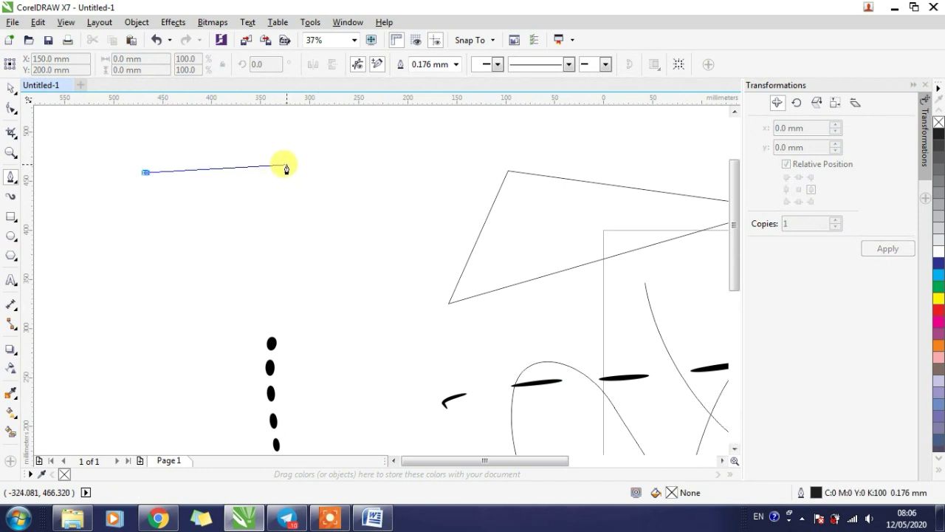
pyautogui.click(286, 168)
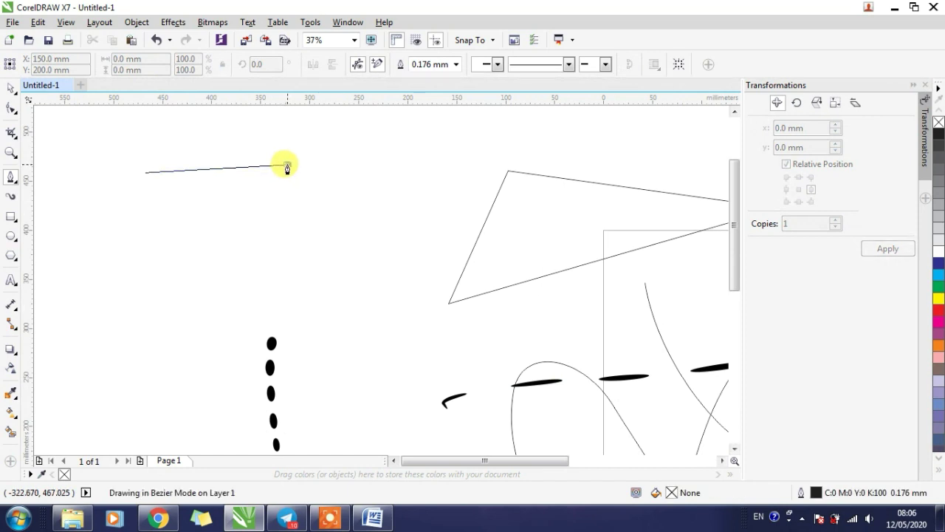
pyautogui.moveTo(287, 168); pyautogui.dragTo(292, 230)
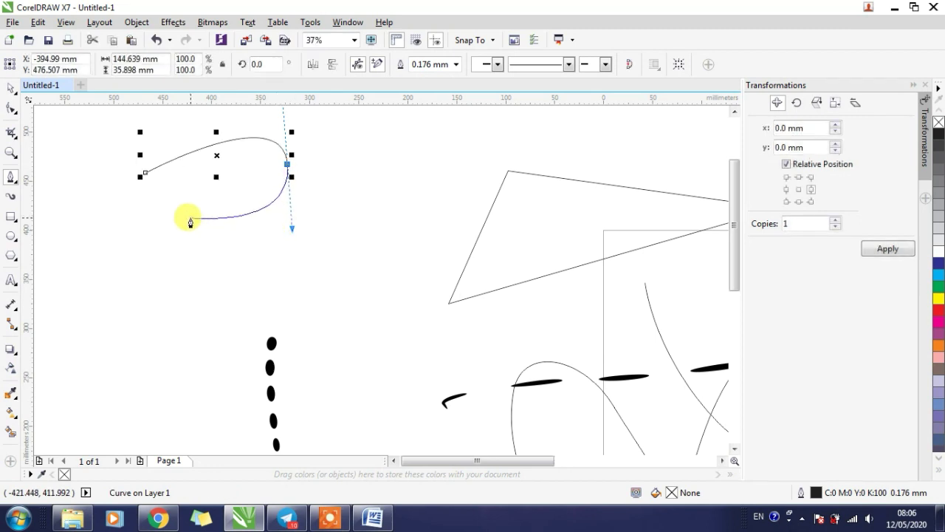
pyautogui.moveTo(190, 218); pyautogui.dragTo(167, 302)
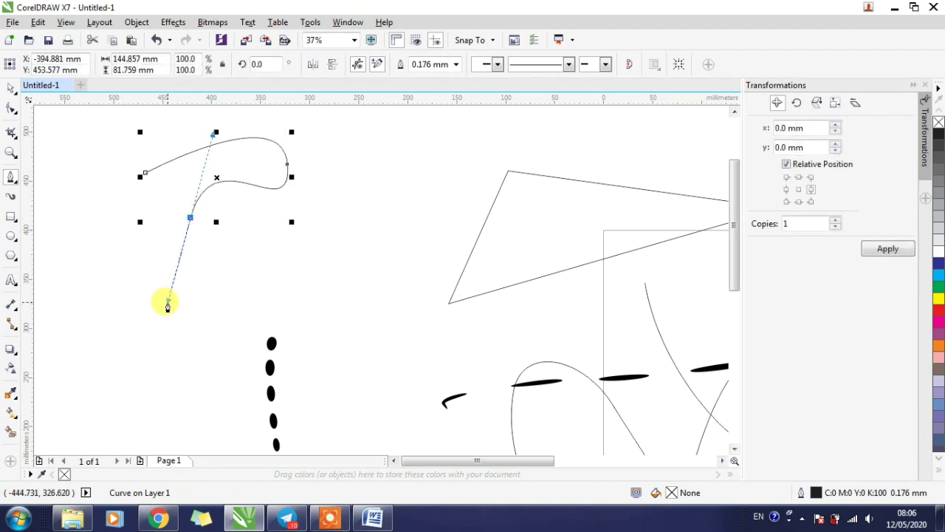
pyautogui.click(279, 248)
pyautogui.moveTo(292, 242); pyautogui.dragTo(344, 198)
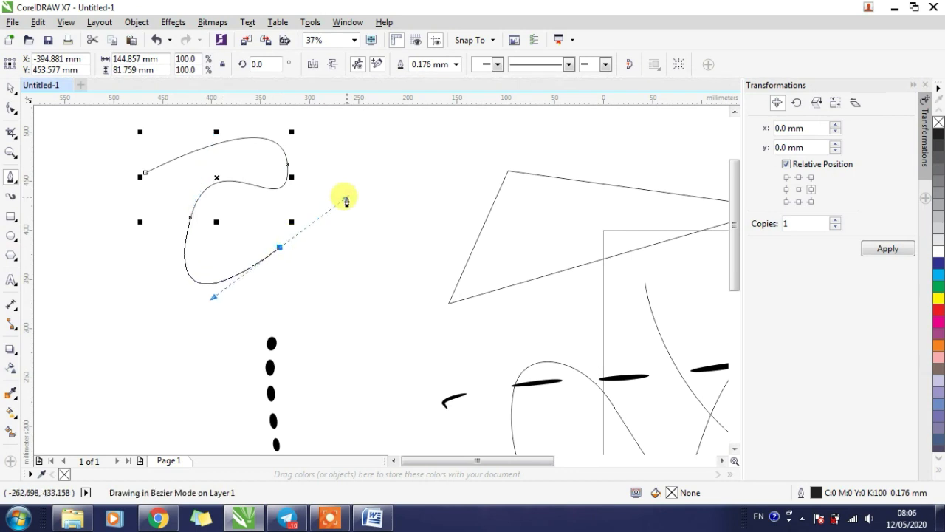
pyautogui.moveTo(232, 164); pyautogui.dragTo(150, 189)
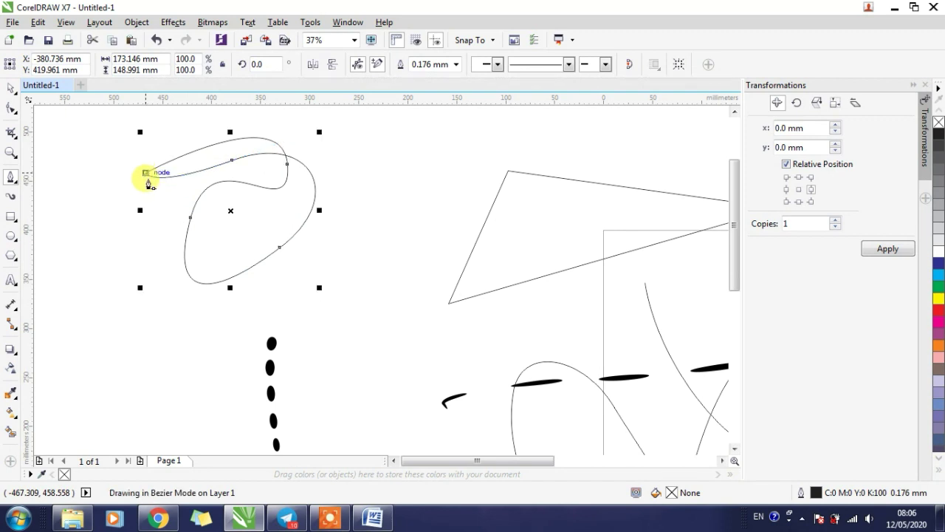
pyautogui.click(145, 174)
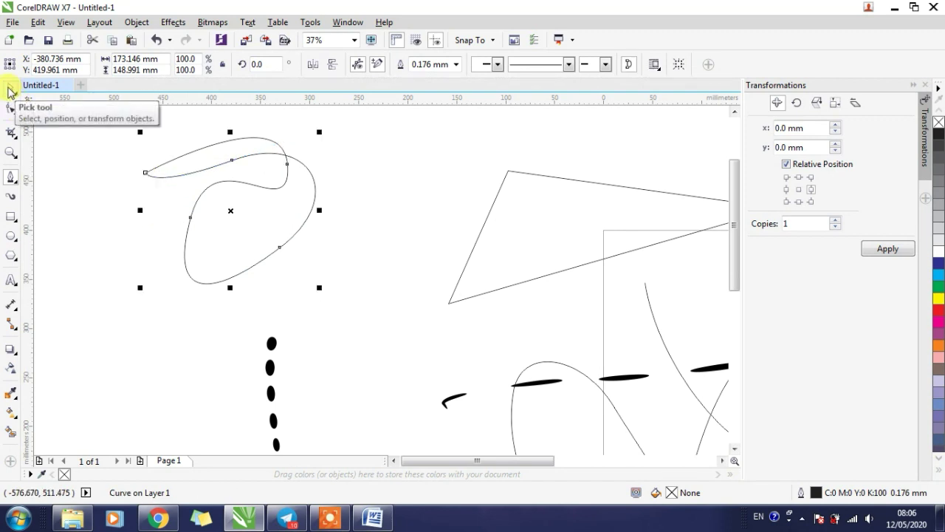
pyautogui.click(11, 90)
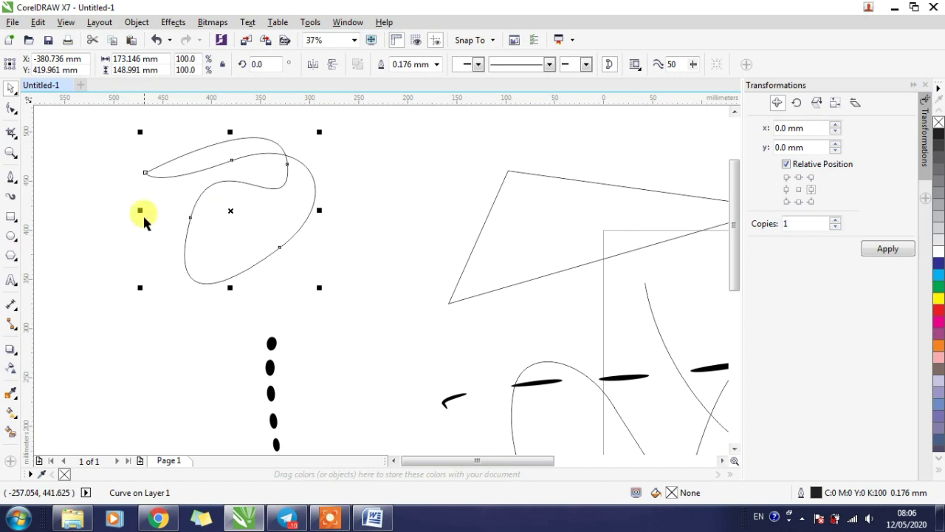
# - Draw a closed four-node Pen shape above the page, about 358 mm wide and 118 mm high, with one straight lower side and curved remaining segments
pyautogui.click(13, 179)
pyautogui.click(270, 232)
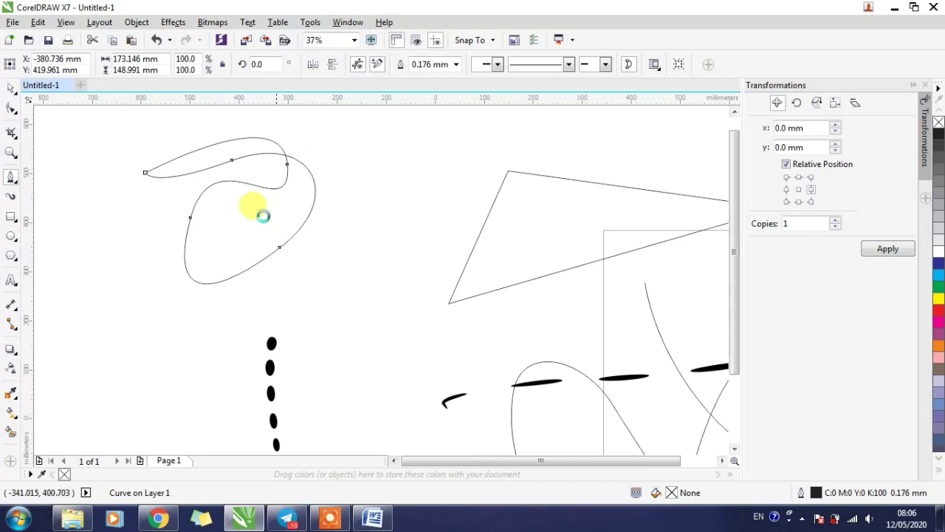
pyautogui.scroll(-3, 239, 211)
pyautogui.scroll(-2, 403, 185)
pyautogui.scroll(4, 418, 179)
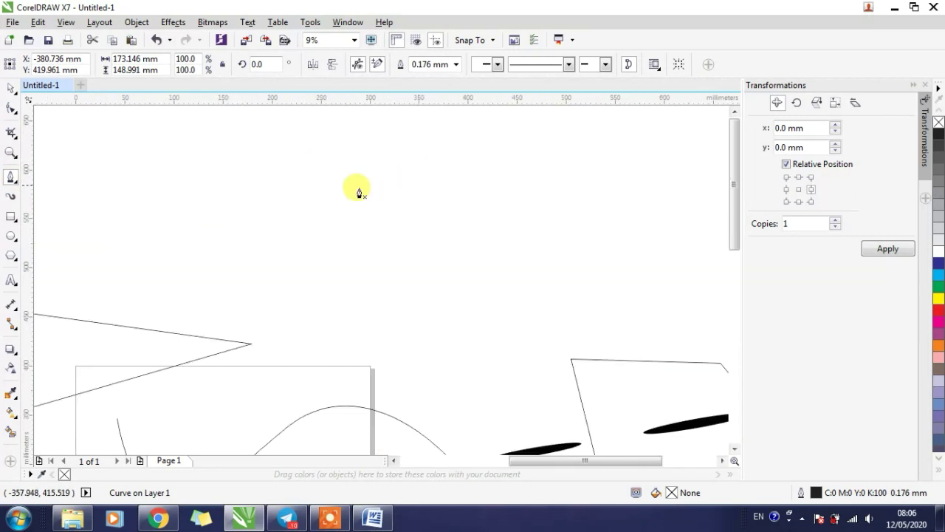
pyautogui.click(290, 207)
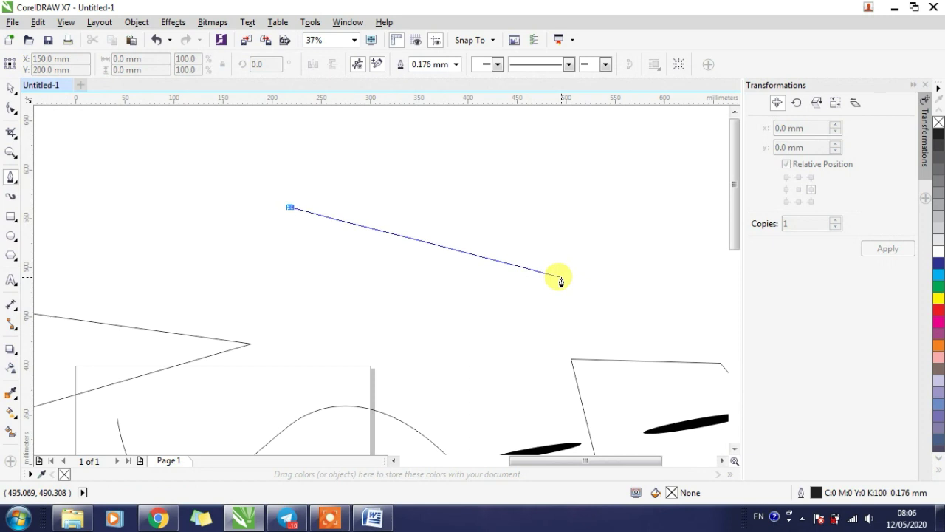
pyautogui.click(561, 281)
pyautogui.click(561, 282)
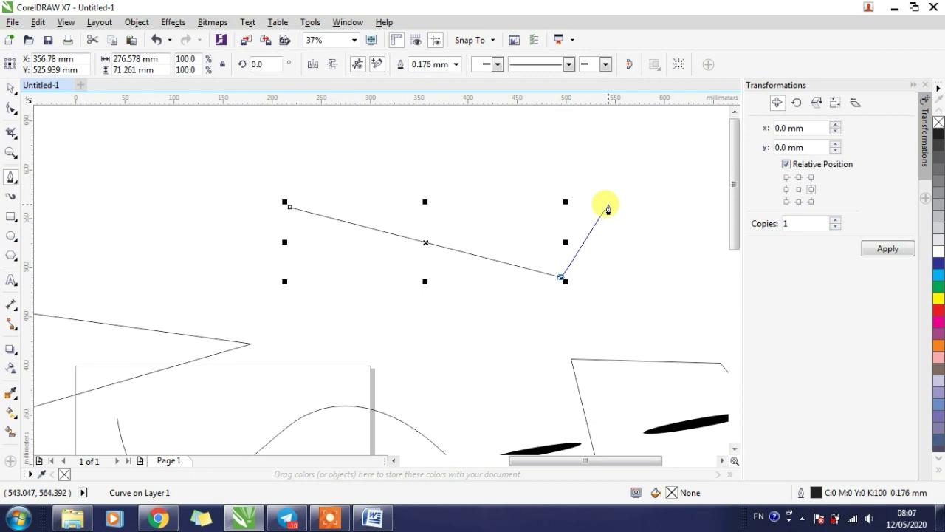
pyautogui.moveTo(608, 204); pyautogui.dragTo(517, 172)
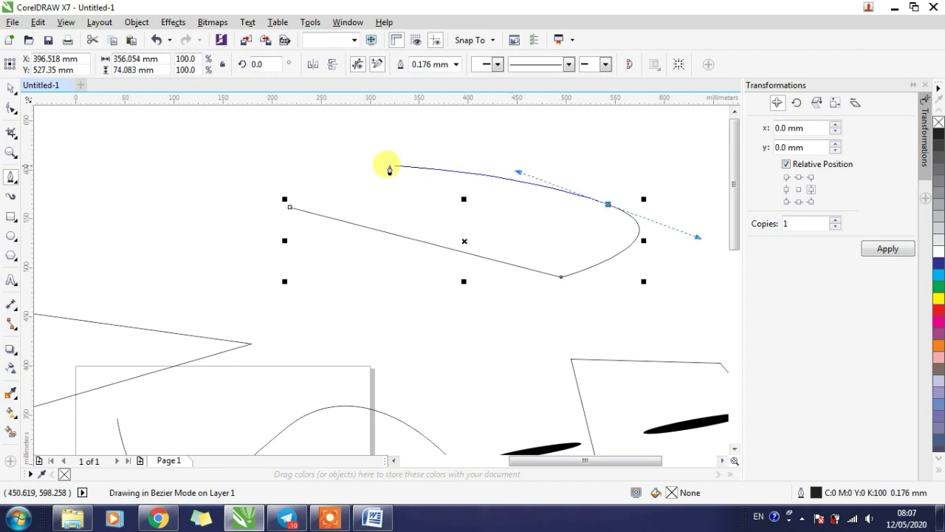
pyautogui.moveTo(389, 169); pyautogui.dragTo(267, 149)
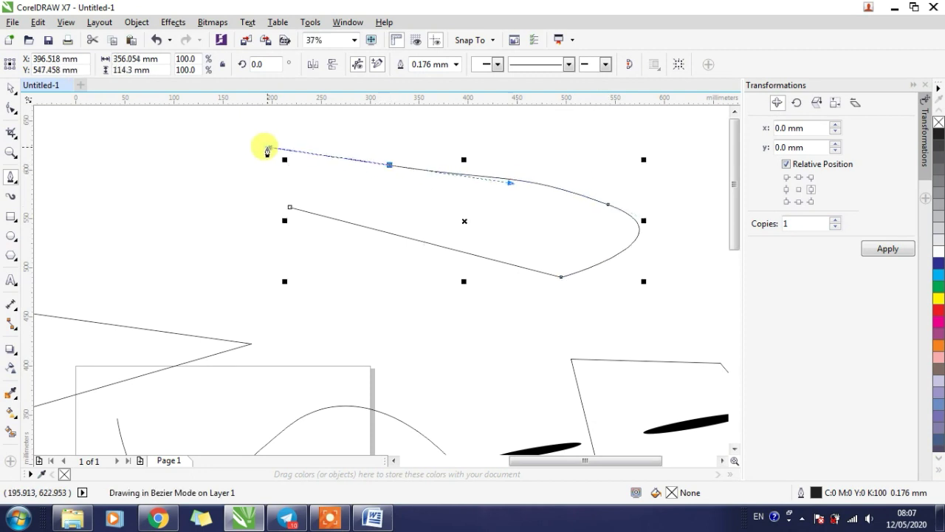
pyautogui.click(289, 207)
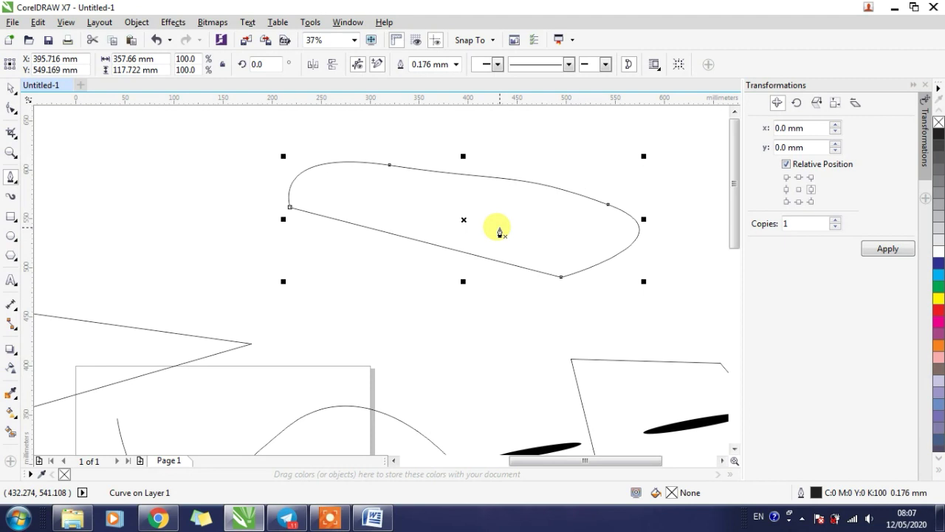
# - Draw a closed Polyline shape about 308 mm wide and 241 mm high above the page, with straight lower segments and overlapping freehand loops
pyautogui.click(11, 180)
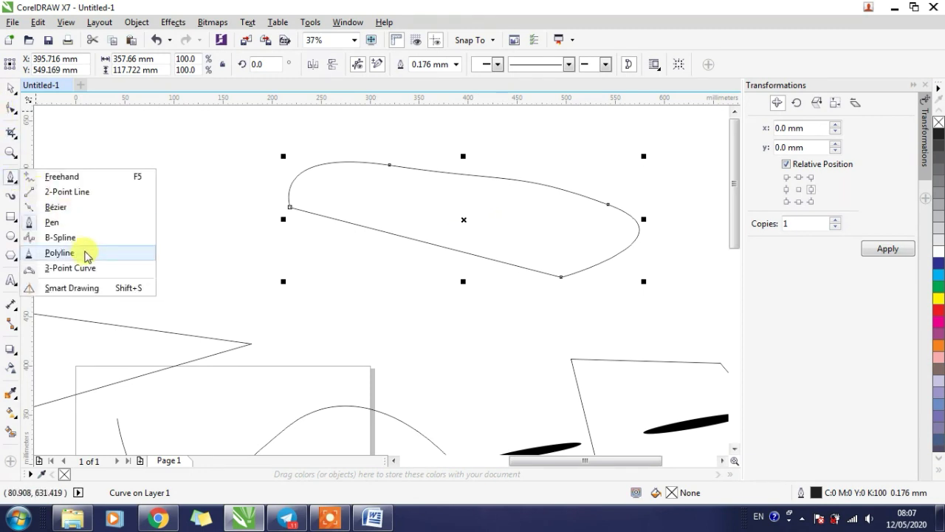
pyautogui.click(87, 259)
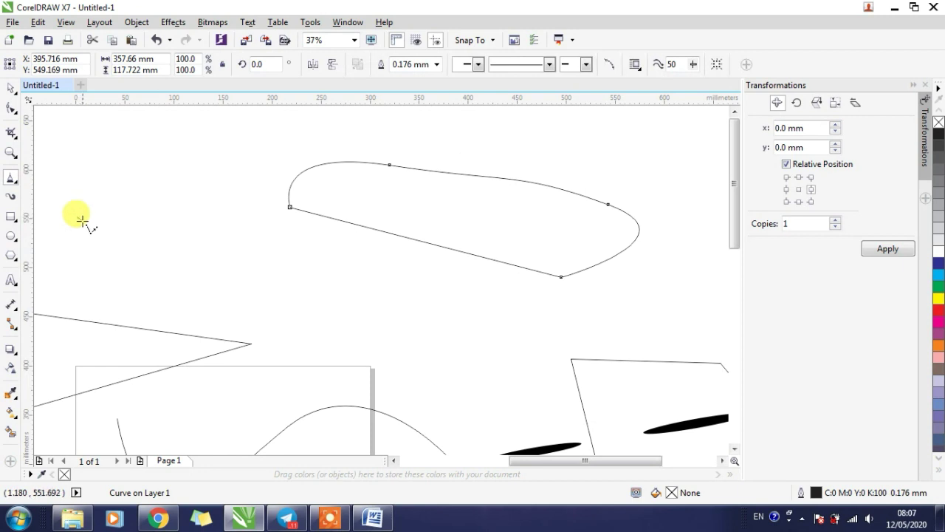
pyautogui.click(77, 216)
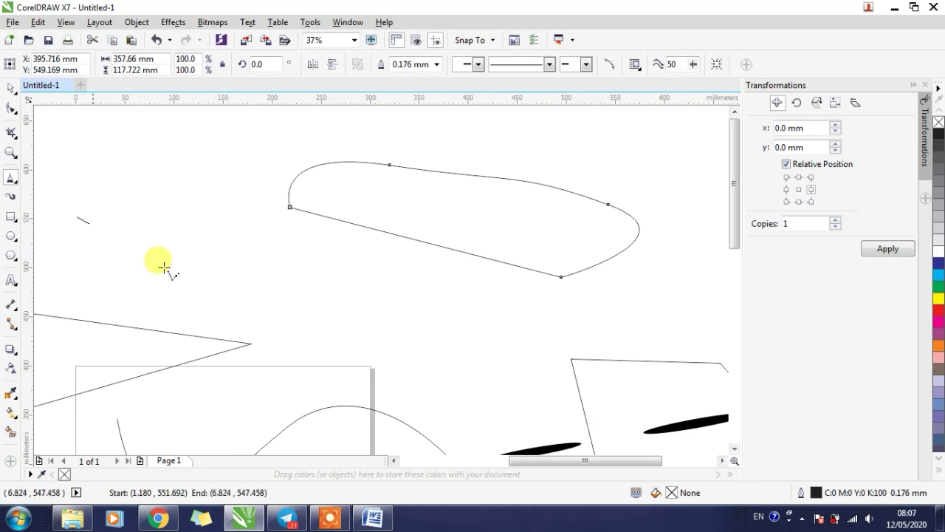
pyautogui.click(230, 288)
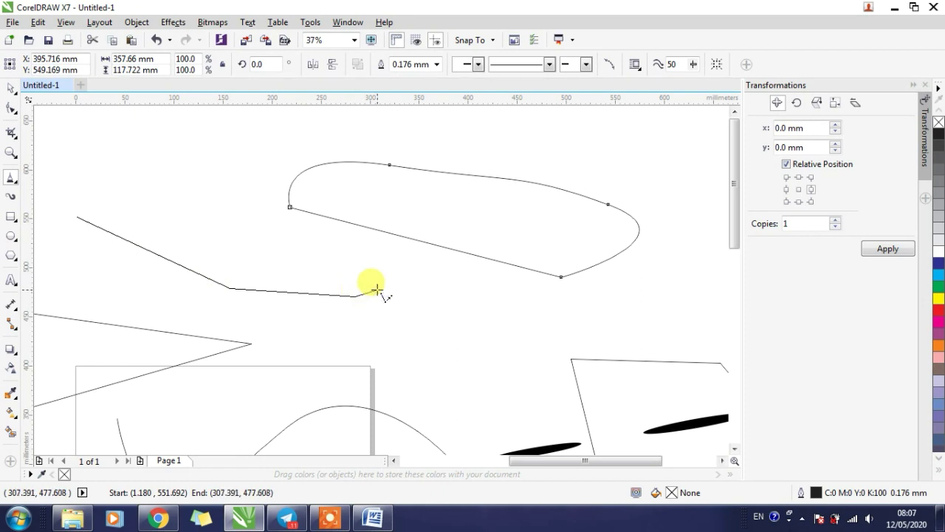
pyautogui.moveTo(377, 290)
pyautogui.mouseDown()
pyautogui.moveTo(282, 218)
pyautogui.moveTo(306, 235)
pyautogui.moveTo(273, 320)
pyautogui.moveTo(138, 265)
pyautogui.moveTo(152, 191)
pyautogui.moveTo(242, 305)
pyautogui.moveTo(179, 169)
pyautogui.moveTo(97, 166)
pyautogui.moveTo(78, 217)
pyautogui.mouseUp()
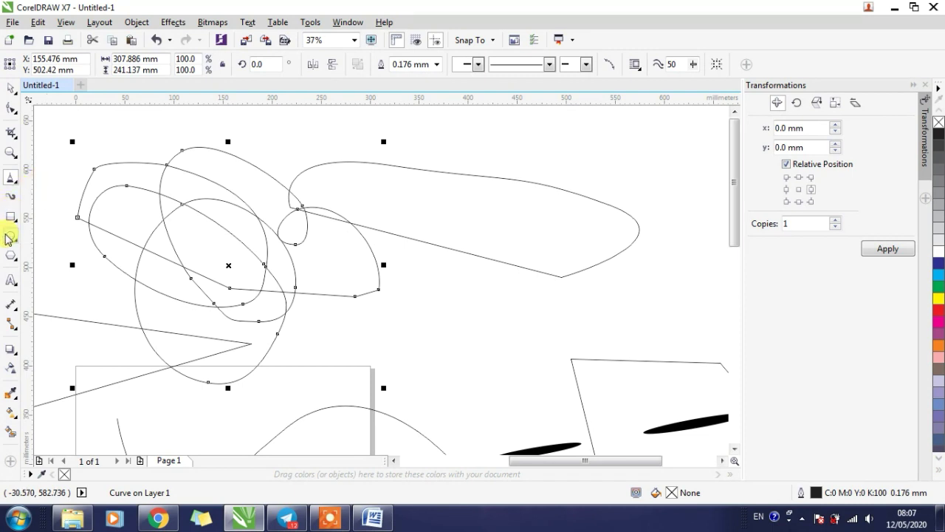
# - Draw a downward-bulging 3-Point Curve about 514 mm wide and 205 mm high in the empty area beyond the elongated Pen shape
pyautogui.click(13, 185)
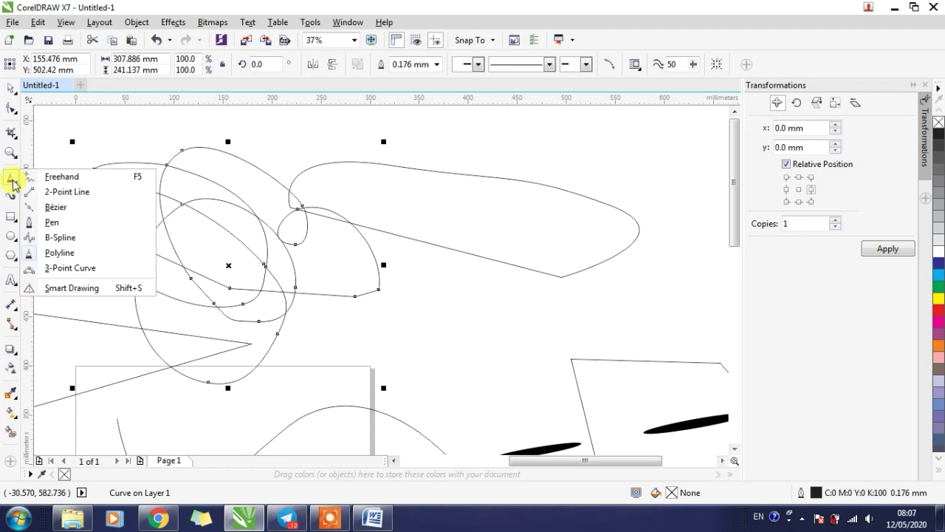
pyautogui.click(84, 269)
pyautogui.scroll(-1, 2, 244)
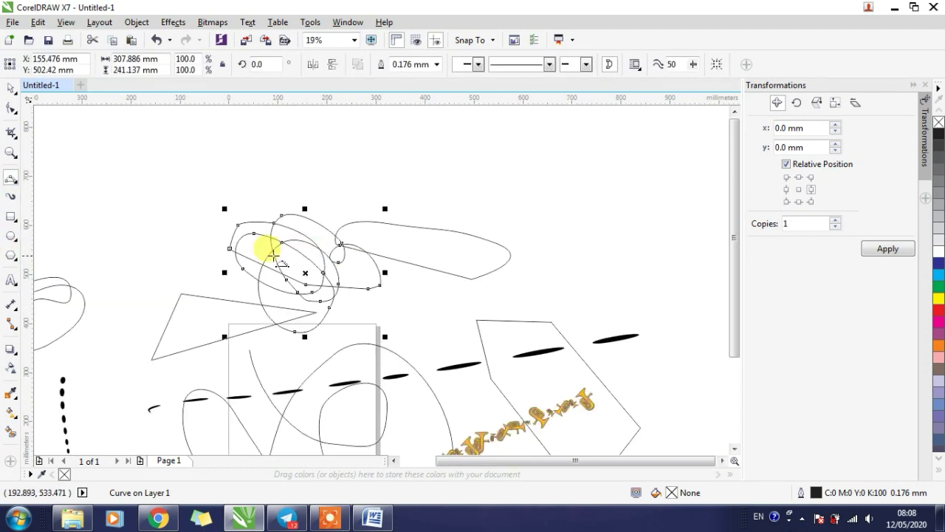
pyautogui.scroll(-1, 271, 257)
pyautogui.scroll(1, 498, 264)
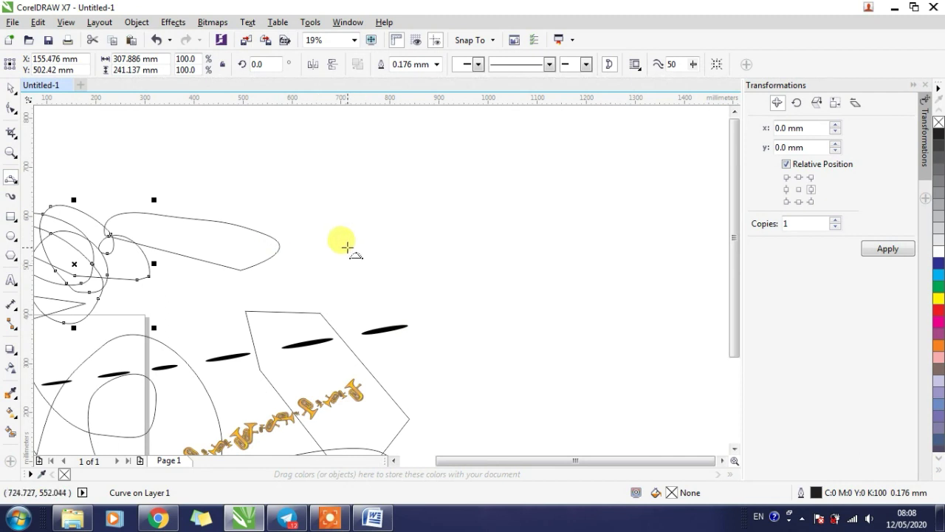
pyautogui.scroll(1, 337, 245)
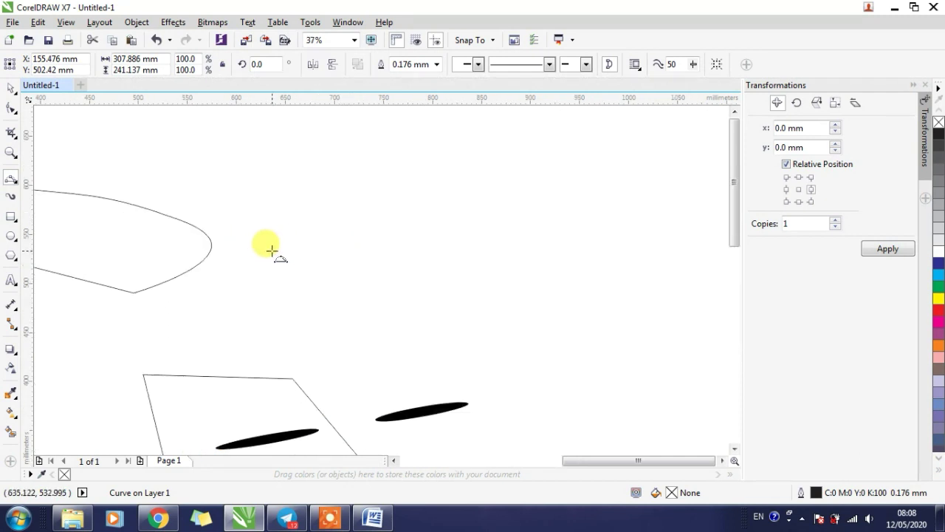
pyautogui.scroll(-1, 274, 248)
pyautogui.moveTo(294, 246)
pyautogui.mouseDown()
pyautogui.moveTo(535, 254)
pyautogui.moveTo(545, 245)
pyautogui.mouseUp()
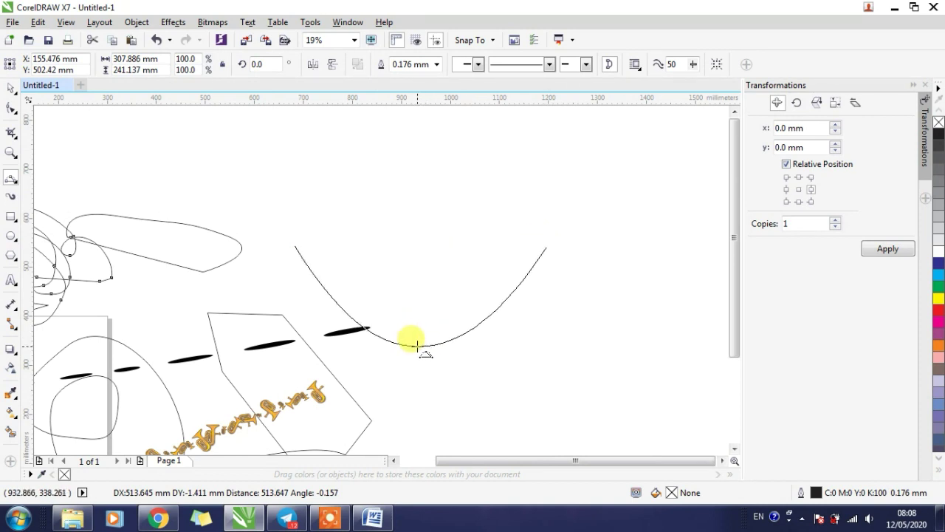
pyautogui.click(417, 345)
# - Draw an upward-arching 3-Point Curve about 505 mm wide and 257 mm high above the existing shapes
pyautogui.scroll(-1, 416, 343)
pyautogui.scroll(1, 369, 179)
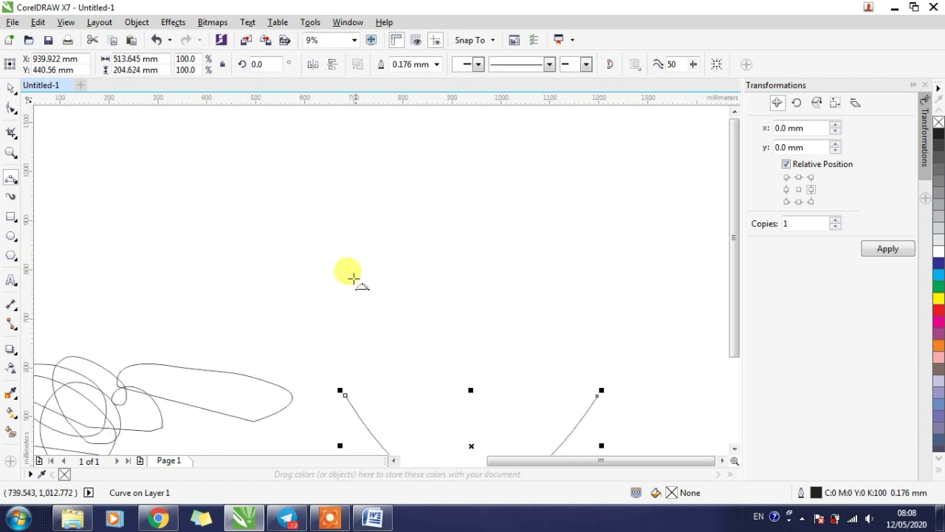
pyautogui.moveTo(250, 314); pyautogui.dragTo(499, 300)
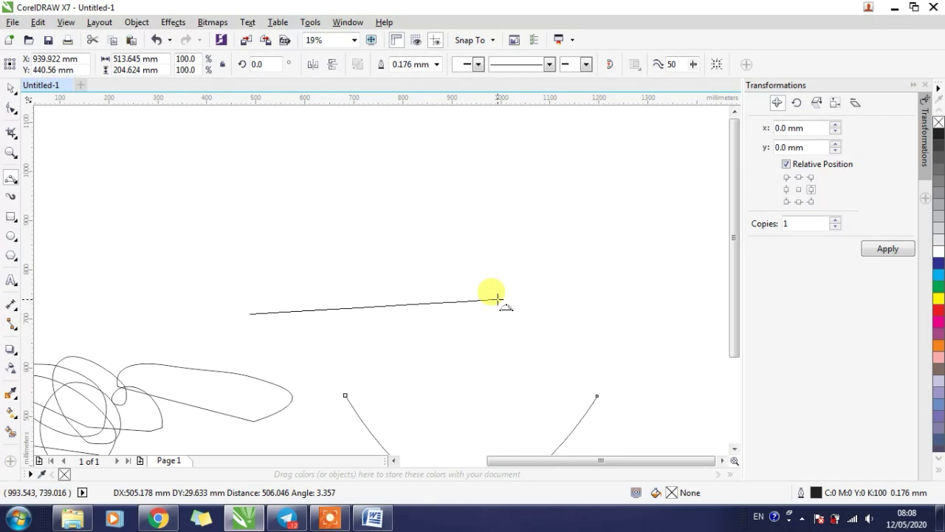
pyautogui.moveTo(498, 299); pyautogui.dragTo(498, 300)
pyautogui.click(344, 189)
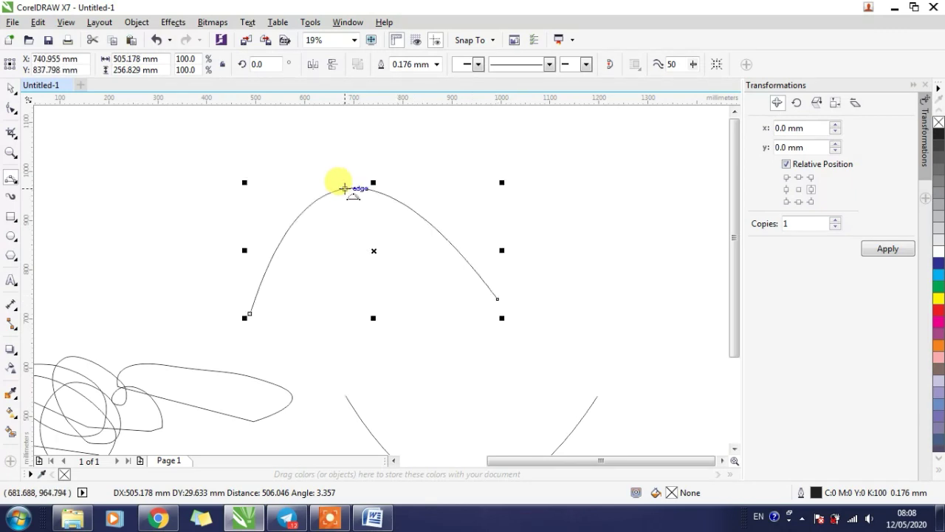
# - Draw a downward, nearly semicircular 3-Point Curve with level ends, about 509 mm wide and 243 mm high, beyond the first U-shaped curve
pyautogui.scroll(-1, 395, 205)
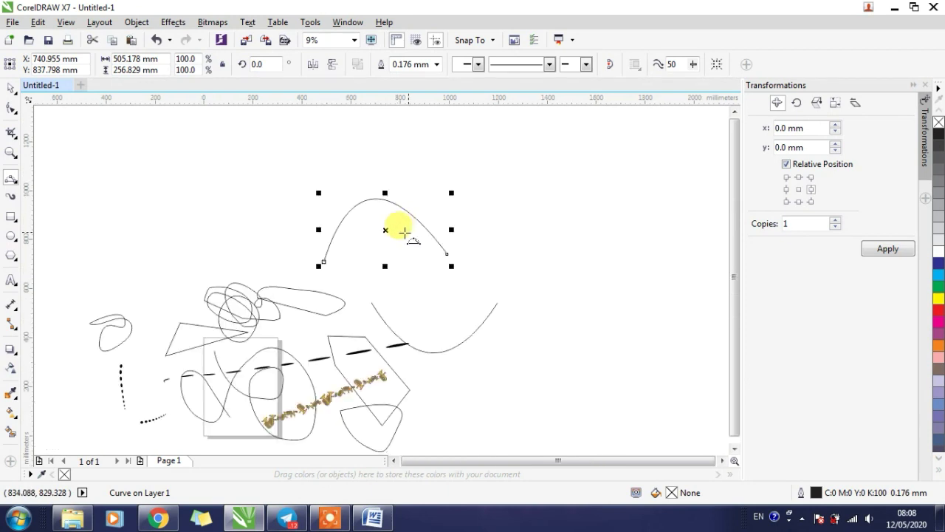
pyautogui.scroll(-1, 346, 213)
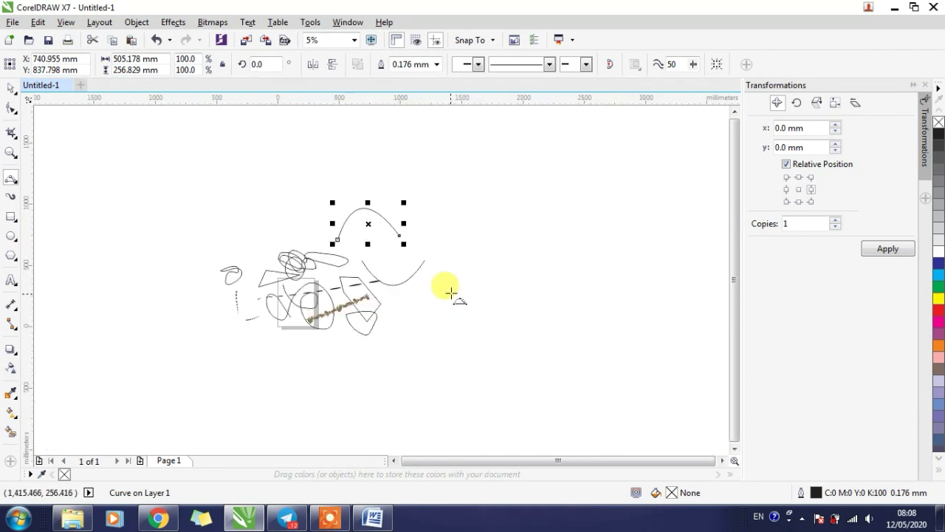
pyautogui.scroll(2, 486, 279)
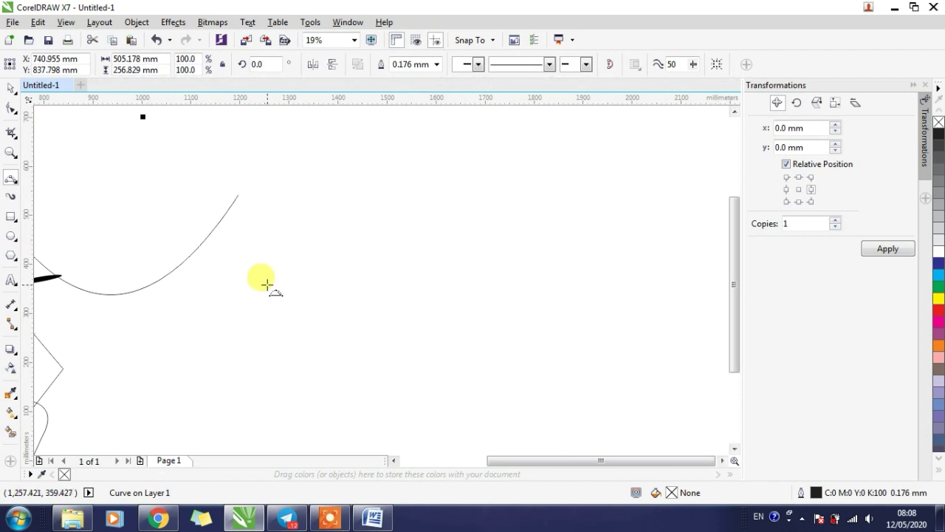
pyautogui.moveTo(267, 284)
pyautogui.mouseDown()
pyautogui.moveTo(460, 296)
pyautogui.moveTo(517, 283)
pyautogui.mouseUp()
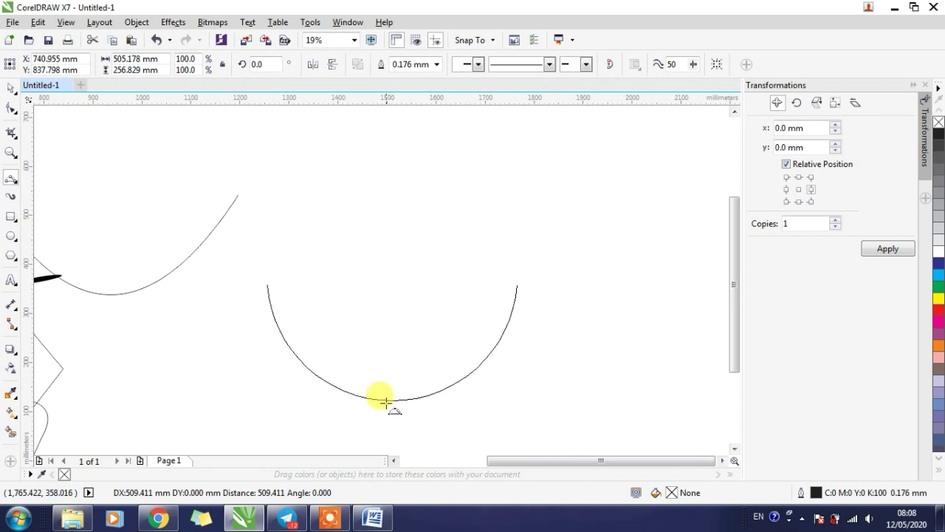
pyautogui.click(385, 402)
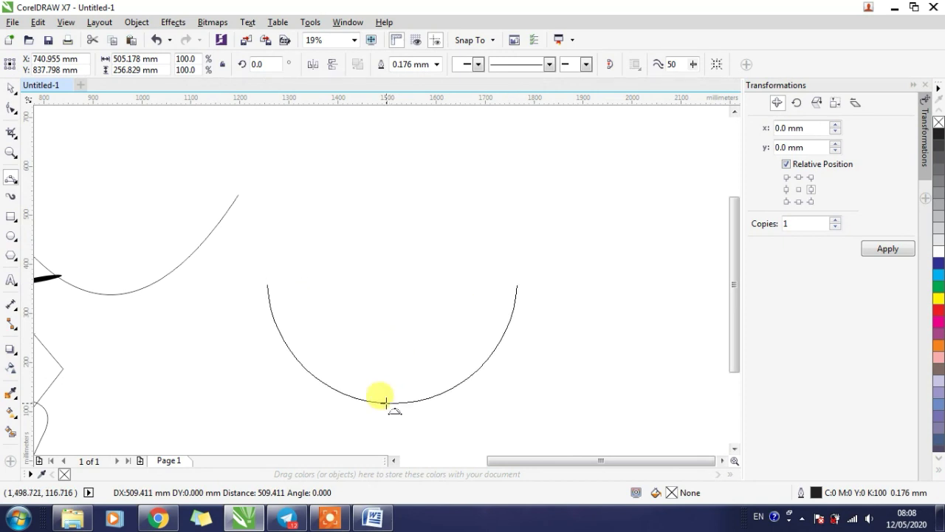
pyautogui.click(386, 402)
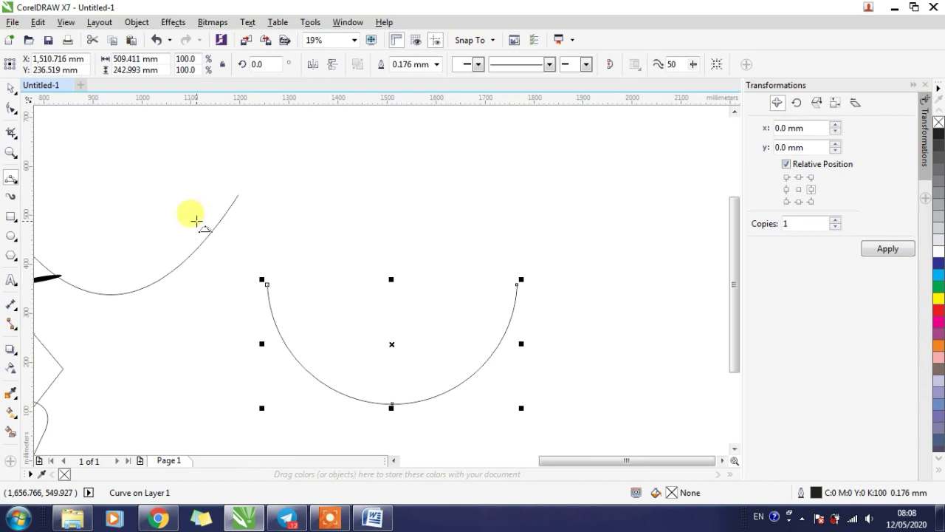
# - Close the semicircular curve with a horizontal 2-Point Line about 509 mm long between its two end nodes
pyautogui.click(11, 183)
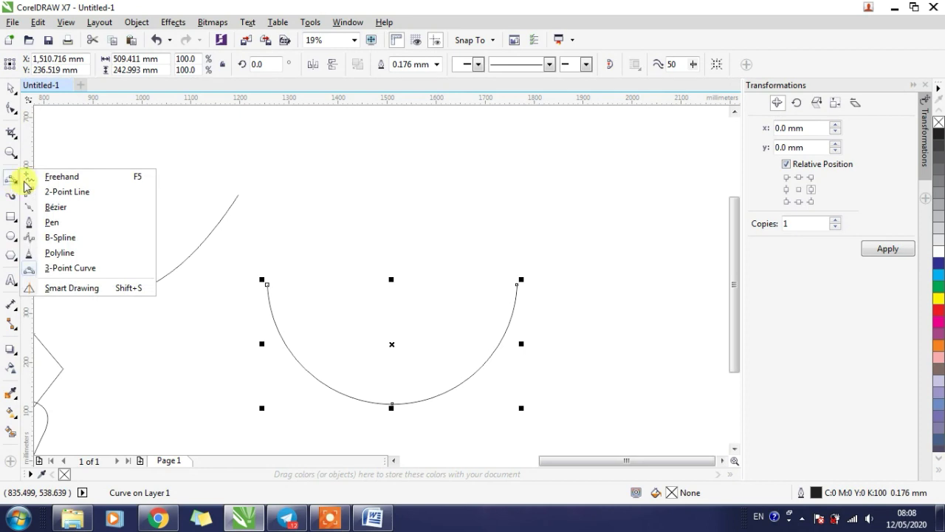
pyautogui.click(74, 192)
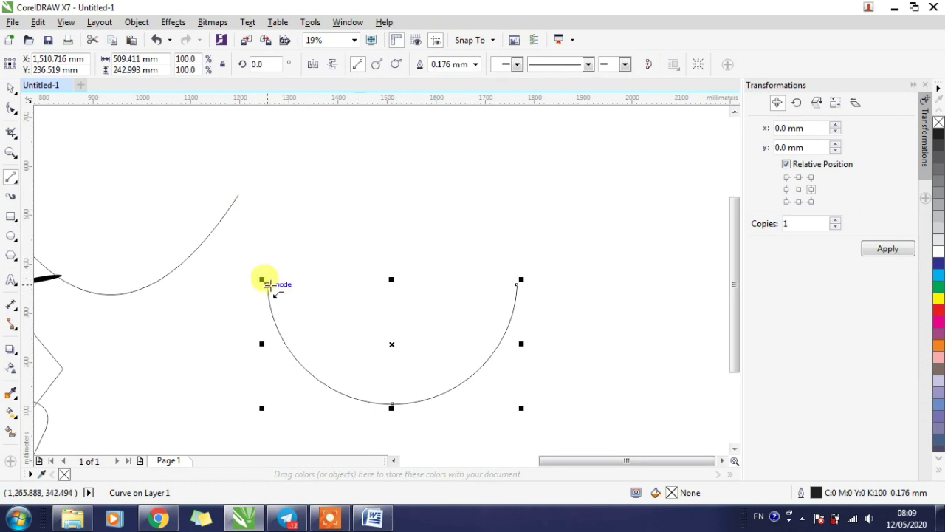
pyautogui.moveTo(266, 284); pyautogui.dragTo(518, 284)
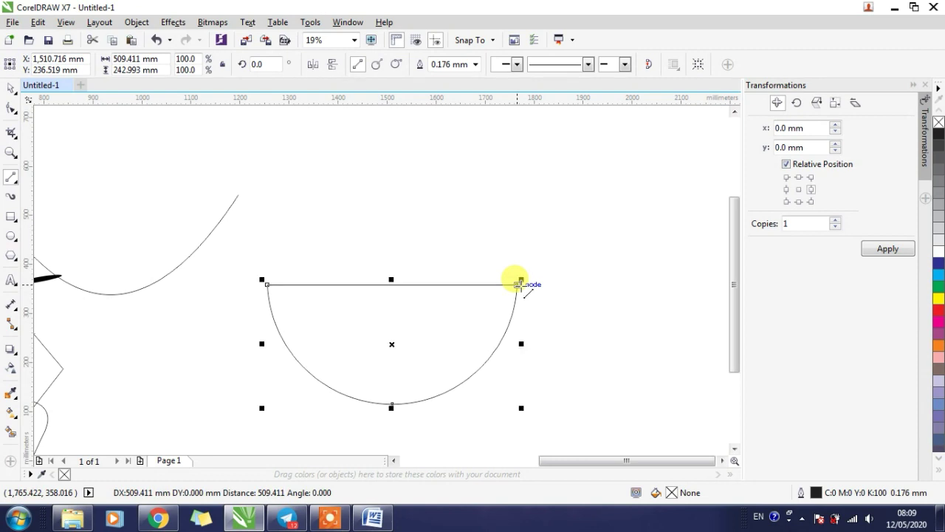
# - Move the closed half-circle up by about 102 mm and fill it with cyan
pyautogui.click(12, 90)
pyautogui.click(606, 291)
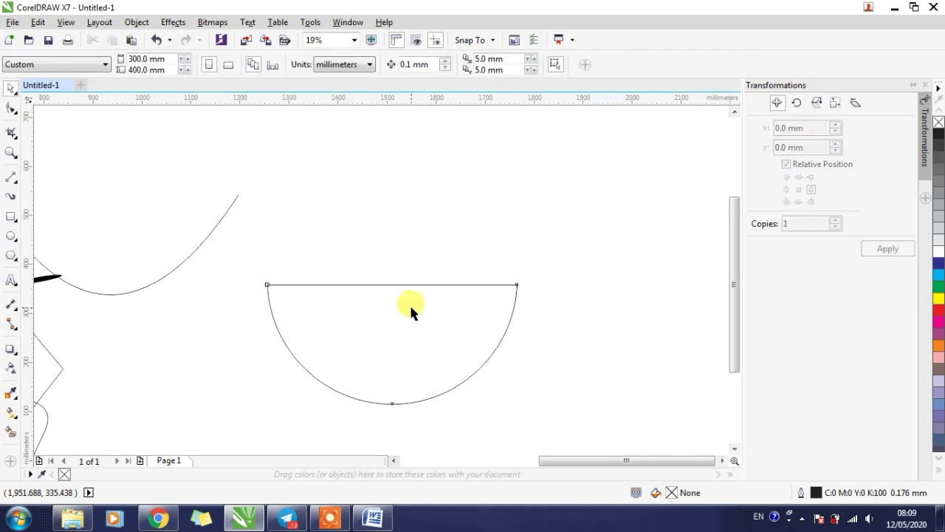
pyautogui.click(412, 285)
pyautogui.moveTo(391, 328); pyautogui.dragTo(387, 278)
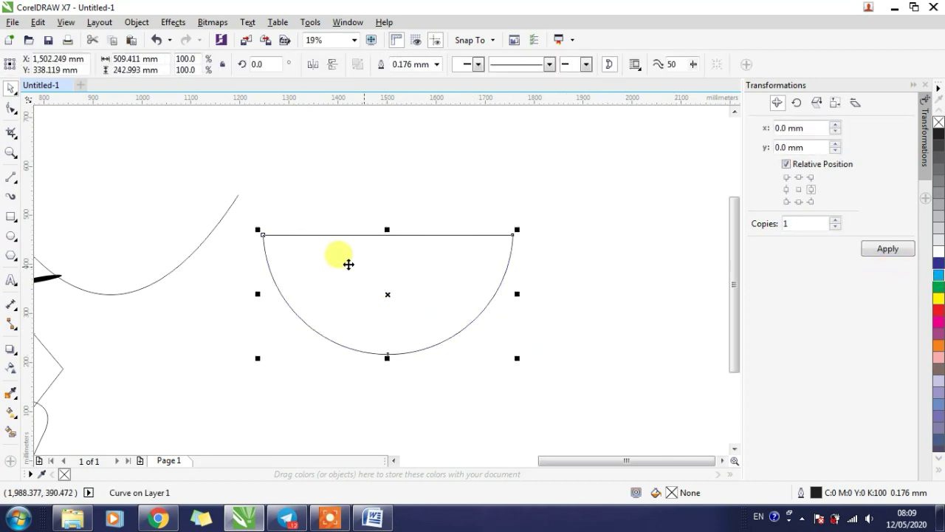
pyautogui.click(351, 222)
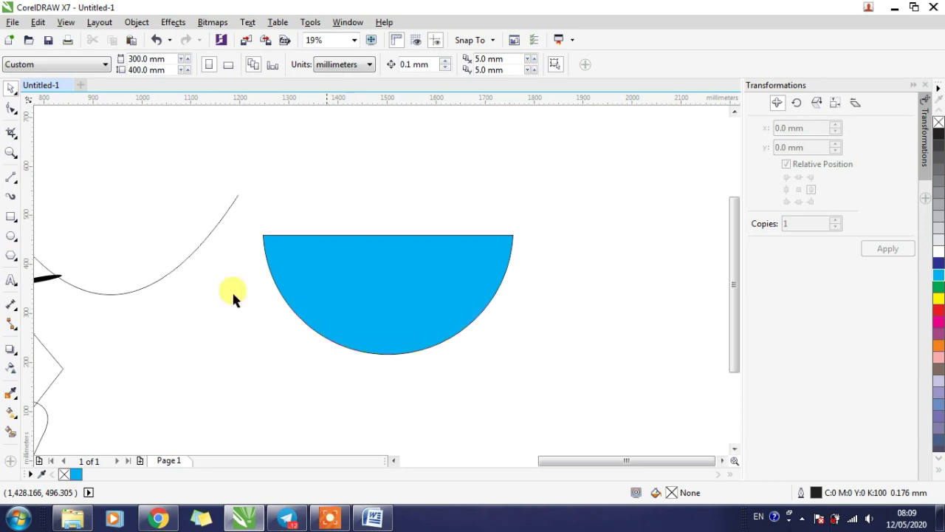
# - Apply a Smart Fill of C40 M20 Y0 K40 with a 0.2 mm black outline to the half-circle
pyautogui.click(9, 435)
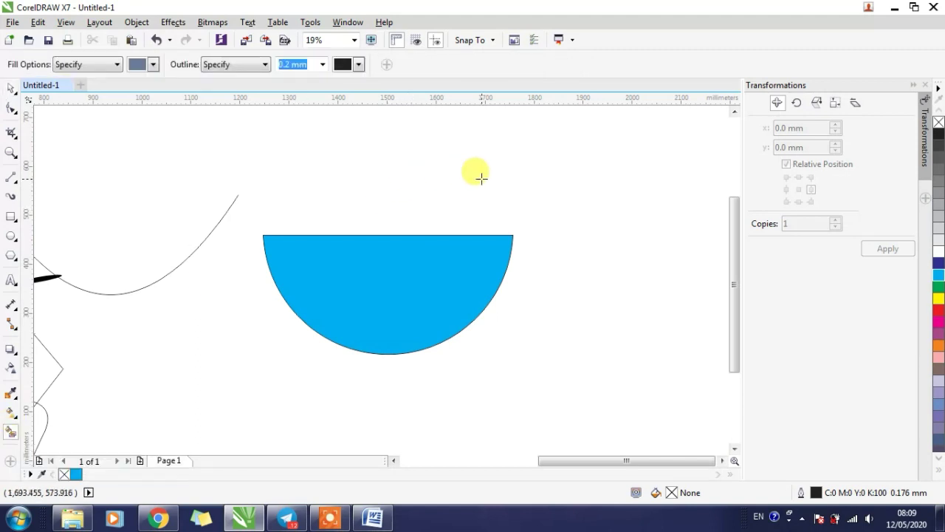
pyautogui.click(365, 285)
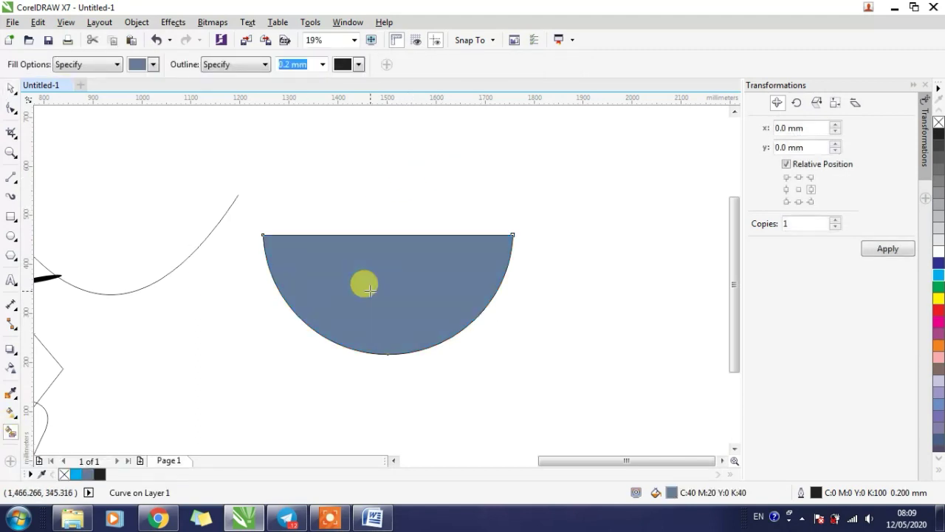
# - Smart Fill the middle area of the five-sided polygon, between the brush stroke and the closed curve below, with red
pyautogui.scroll(-2, 422, 249)
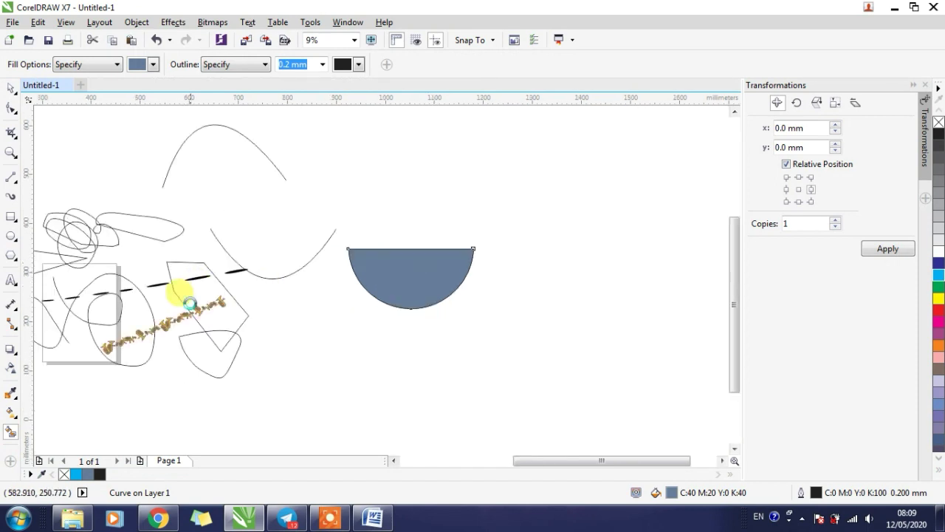
pyautogui.scroll(2, 190, 276)
pyautogui.scroll(-1, 194, 275)
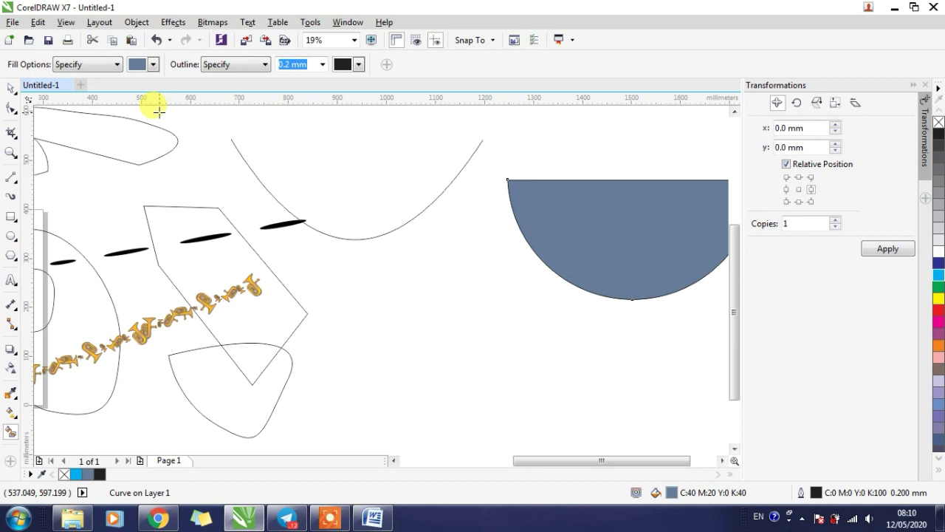
pyautogui.click(152, 67)
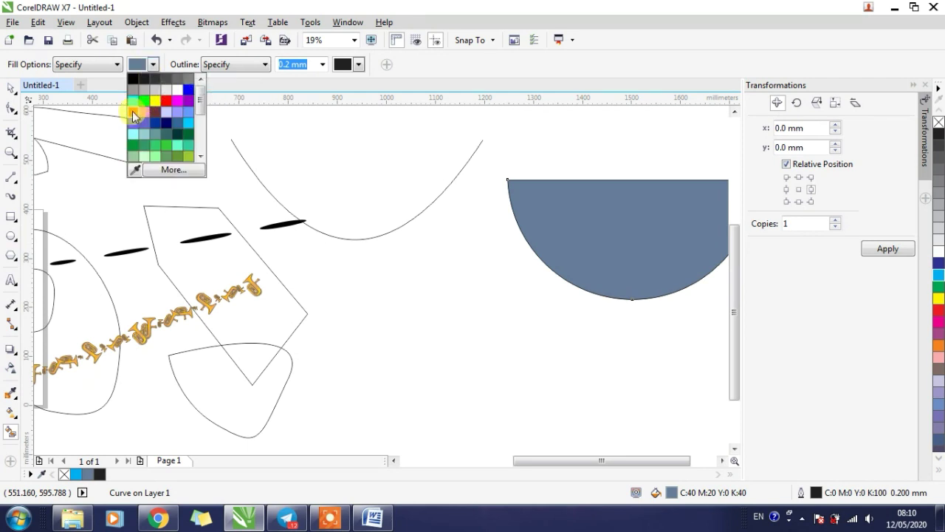
pyautogui.click(166, 102)
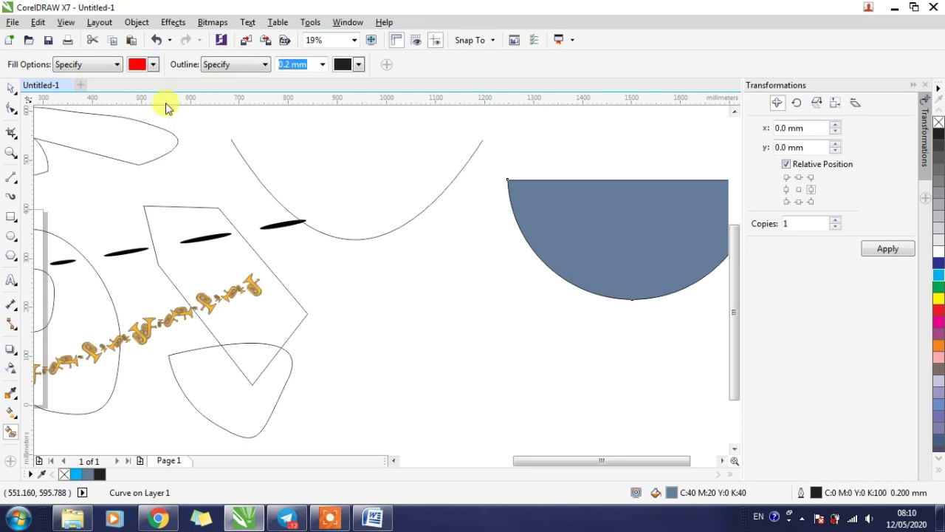
pyautogui.click(203, 262)
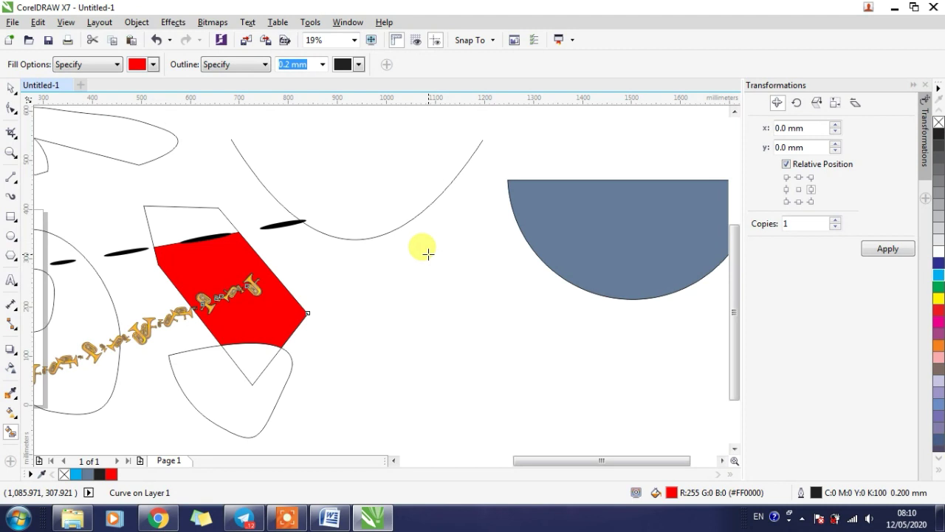
# - Draw a looping freehand curve about 370 mm wide with Smart Drawing to the right of the red-filled polygon
pyautogui.click(12, 412)
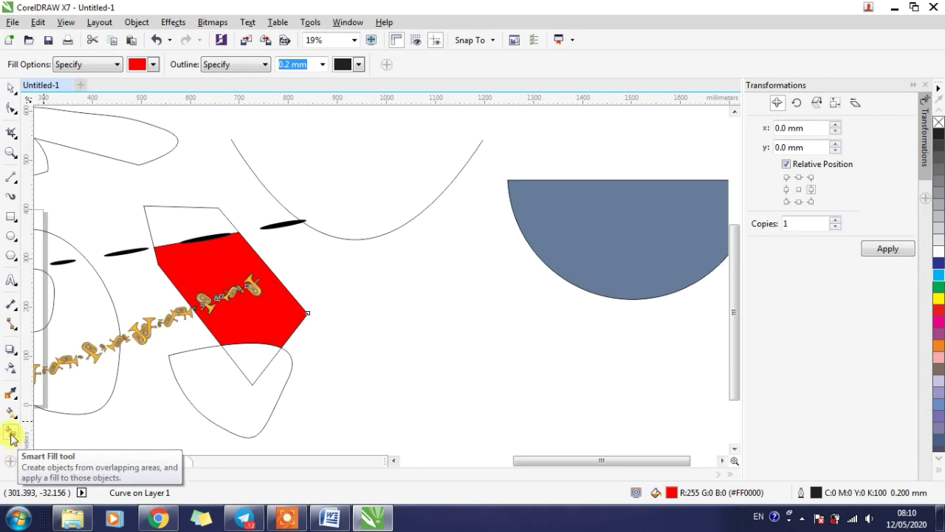
pyautogui.click(11, 184)
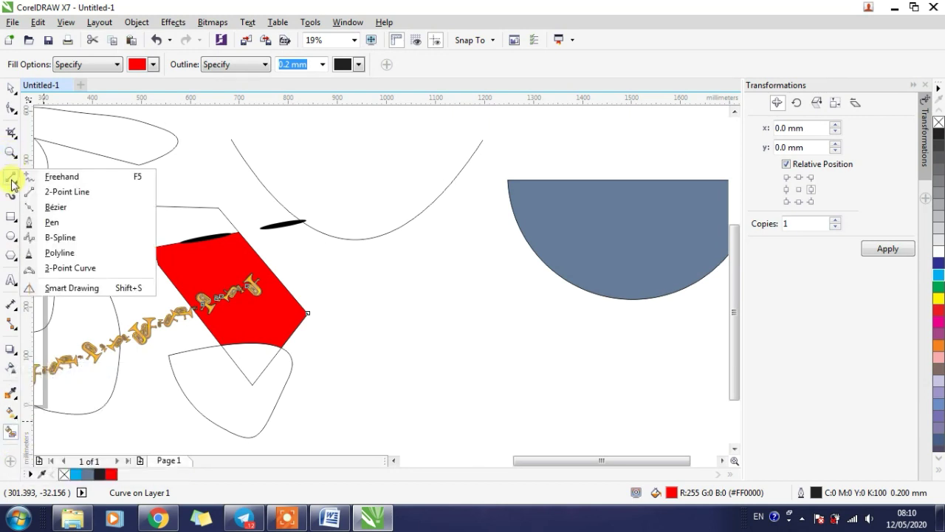
pyautogui.click(71, 288)
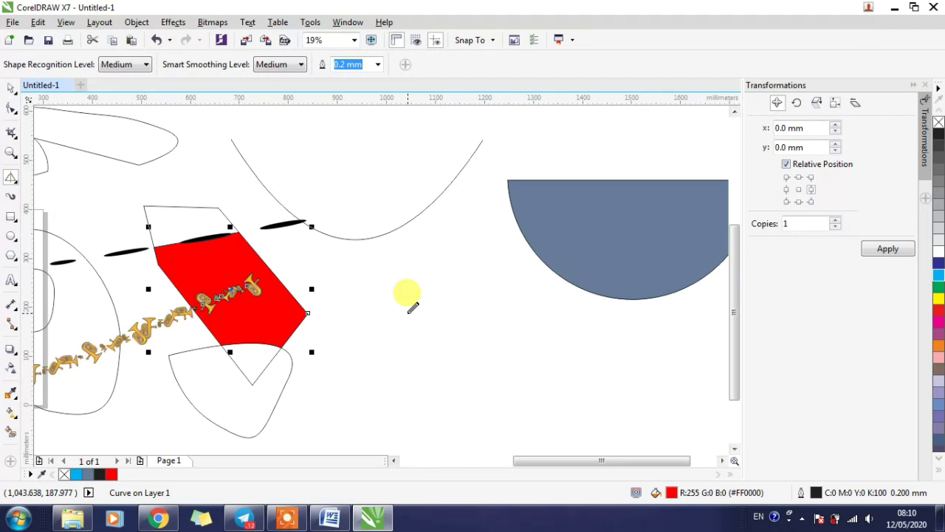
pyautogui.press('Escape')
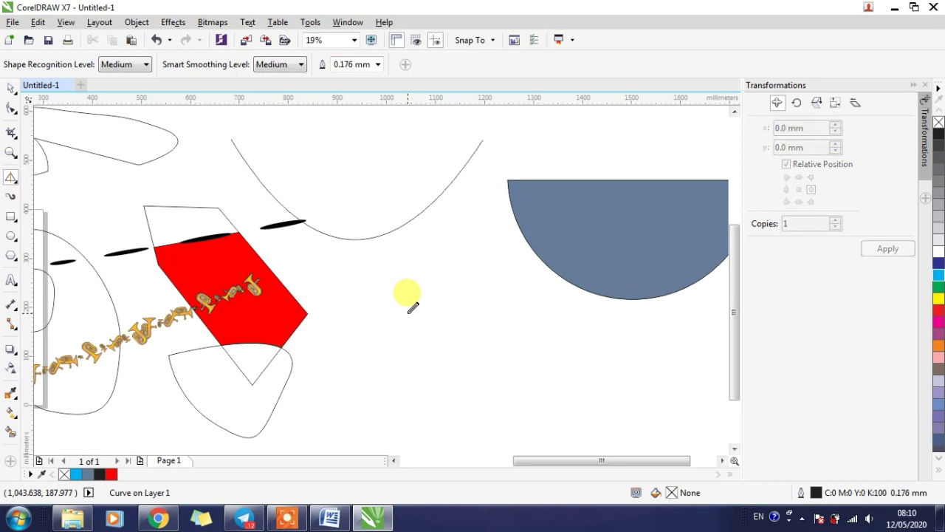
pyautogui.moveTo(409, 312)
pyautogui.mouseDown()
pyautogui.moveTo(450, 275)
pyautogui.moveTo(385, 335)
pyautogui.moveTo(417, 243)
pyautogui.moveTo(475, 332)
pyautogui.moveTo(507, 308)
pyautogui.moveTo(482, 282)
pyautogui.moveTo(425, 331)
pyautogui.moveTo(405, 243)
pyautogui.moveTo(407, 262)
pyautogui.moveTo(368, 268)
pyautogui.moveTo(366, 291)
pyautogui.moveTo(340, 304)
pyautogui.moveTo(357, 325)
pyautogui.moveTo(411, 332)
pyautogui.mouseUp()
# - Examine the smoothed looping curve at close range and as a whole to see how Smart Drawing shaped it
pyautogui.scroll(3, 401, 306)
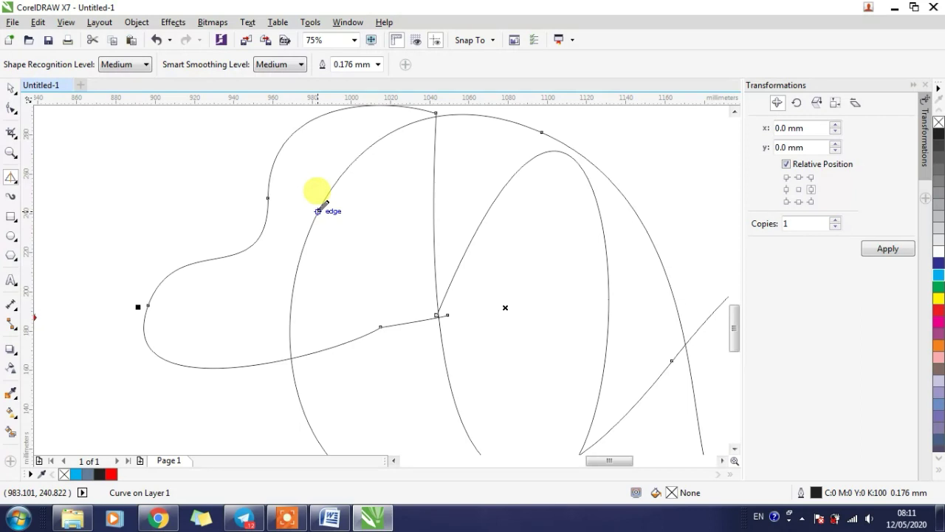
pyautogui.scroll(-3, 318, 212)
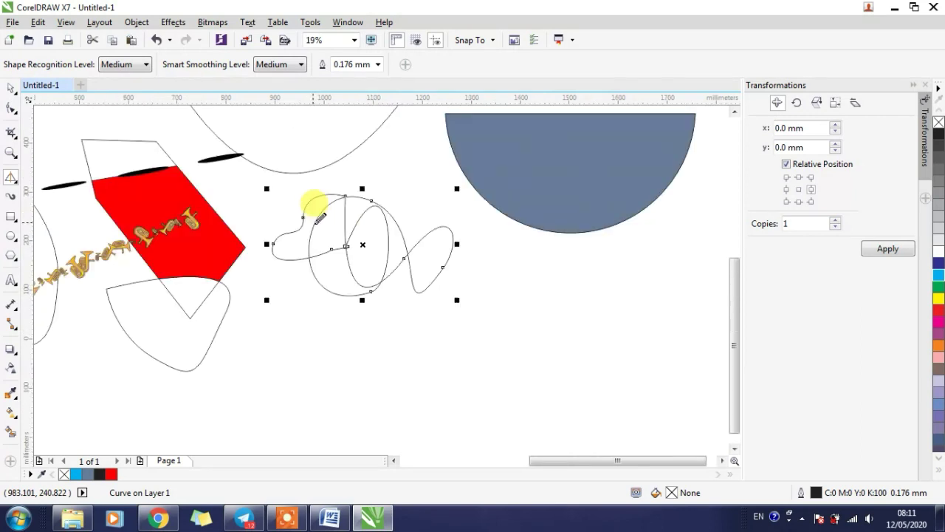
pyautogui.scroll(3, 310, 222)
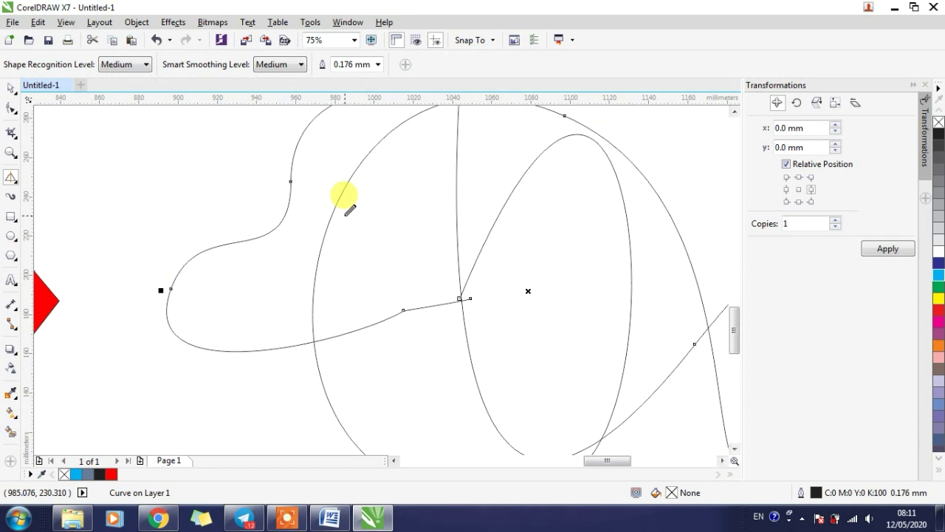
pyautogui.scroll(-3, 349, 210)
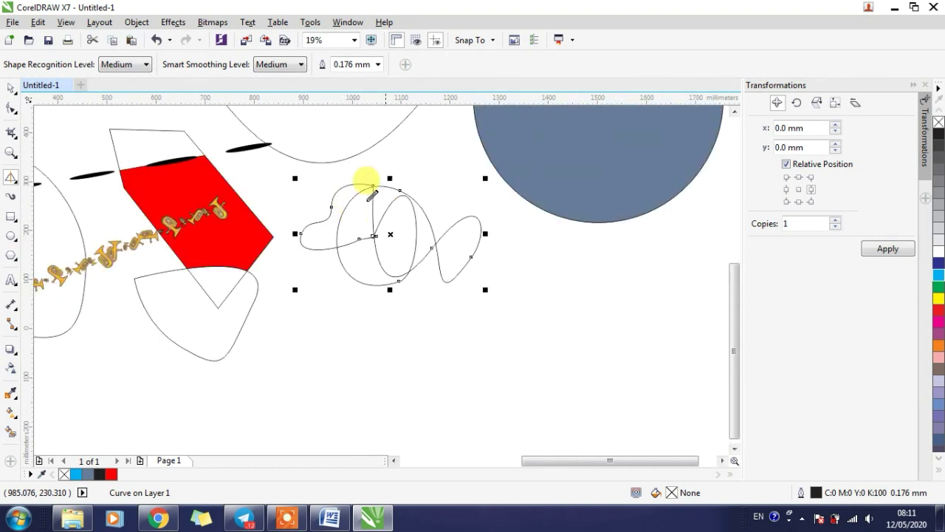
pyautogui.scroll(3, 502, 240)
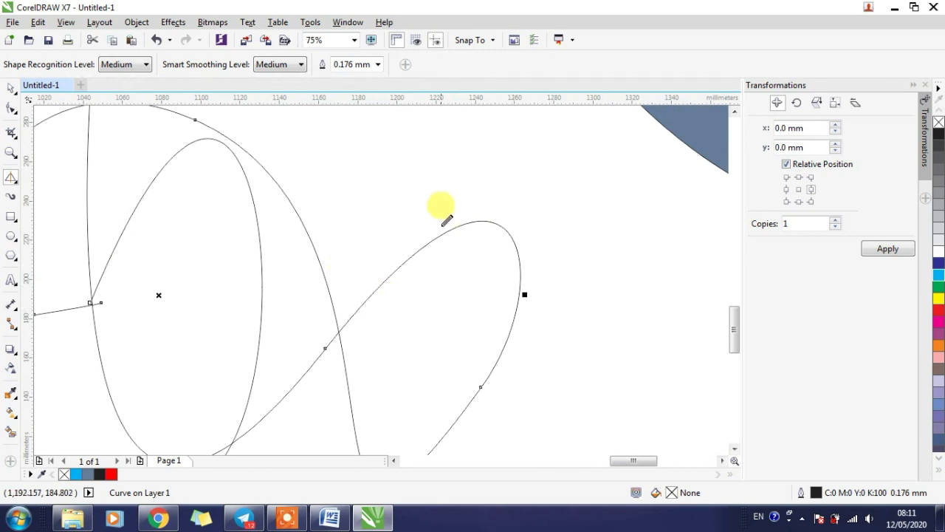
pyautogui.scroll(-3, 439, 215)
pyautogui.scroll(3, 438, 304)
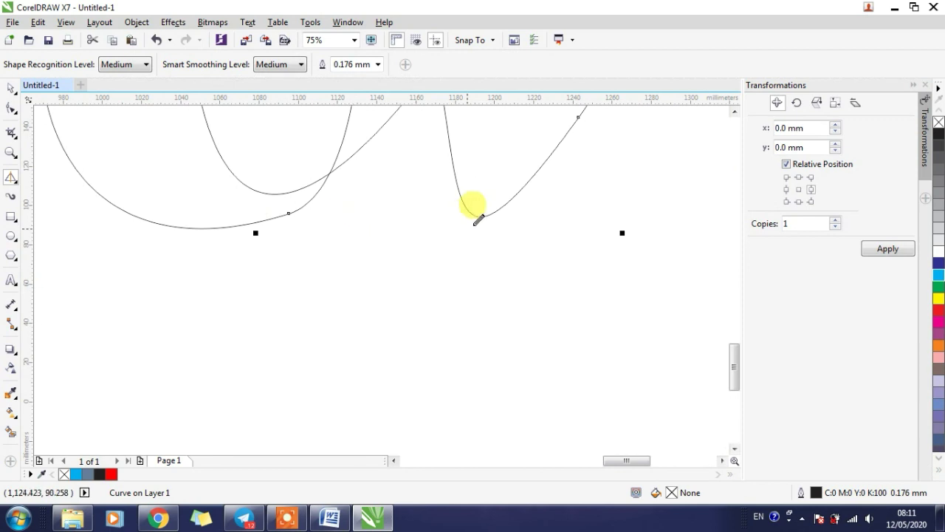
pyautogui.scroll(-3, 367, 299)
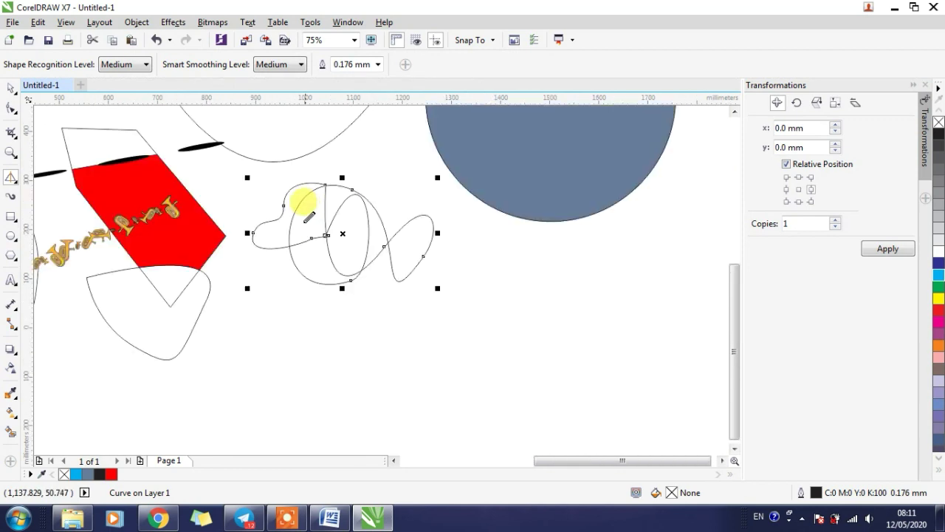
pyautogui.scroll(3, 278, 205)
pyautogui.scroll(-2, 304, 196)
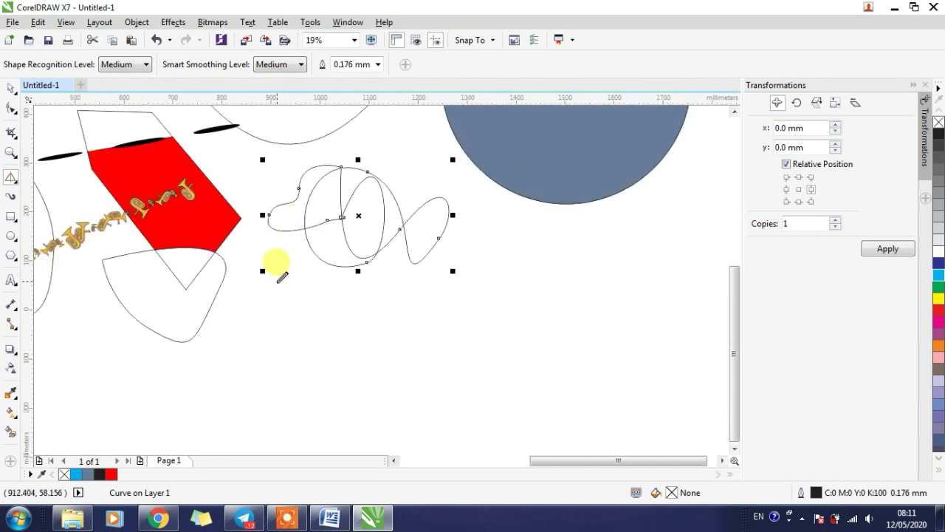
# - Draw a jagged zigzag about 75 by 60 mm with Smart Drawing in the empty area below the looping curve
pyautogui.scroll(-2, 284, 314)
pyautogui.scroll(2, 277, 299)
pyautogui.scroll(2, 330, 186)
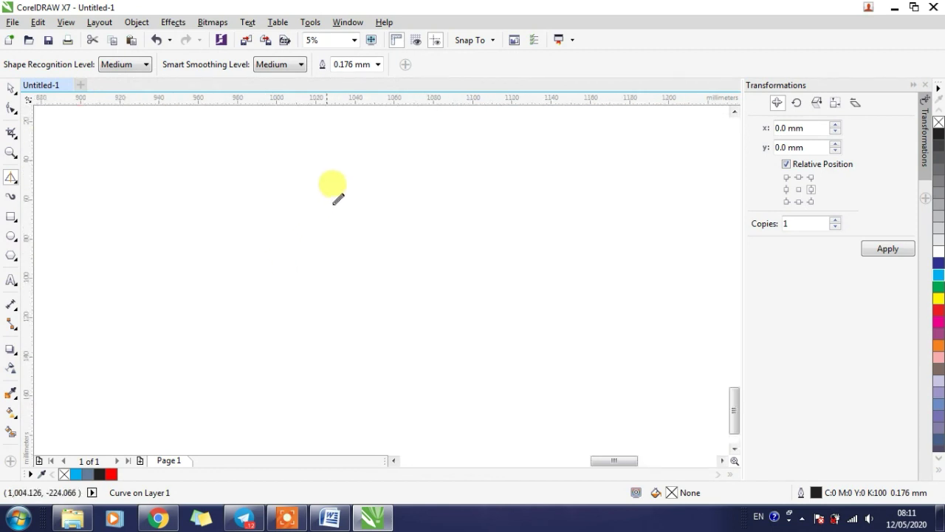
pyautogui.moveTo(335, 202)
pyautogui.mouseDown()
pyautogui.moveTo(232, 281)
pyautogui.moveTo(229, 224)
pyautogui.mouseUp()
pyautogui.moveTo(344, 231)
pyautogui.mouseDown()
pyautogui.moveTo(220, 322)
pyautogui.moveTo(336, 268)
pyautogui.moveTo(334, 316)
pyautogui.mouseUp()
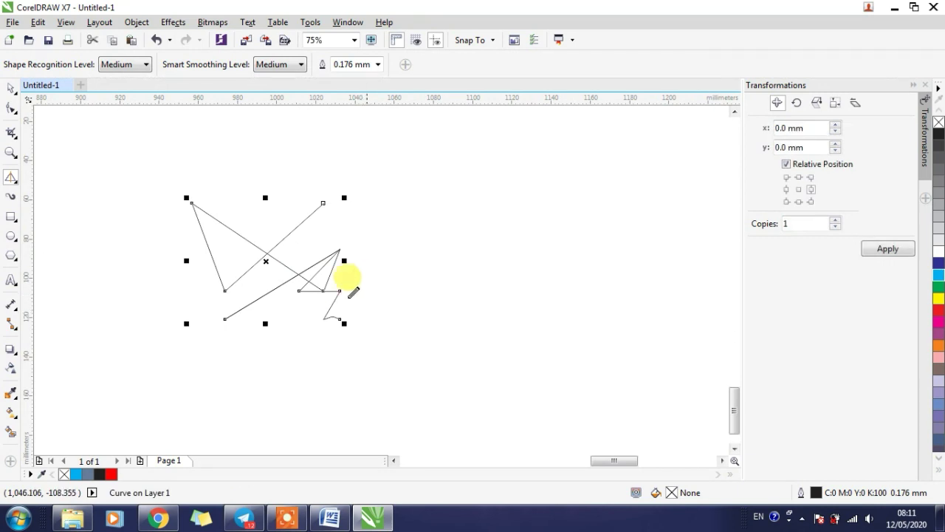
# - Draw a loose, self-crossing looped curve about 107 by 92 mm with Smart Drawing to the right of the zigzag
pyautogui.scroll(3, 272, 237)
pyautogui.scroll(-3, 276, 241)
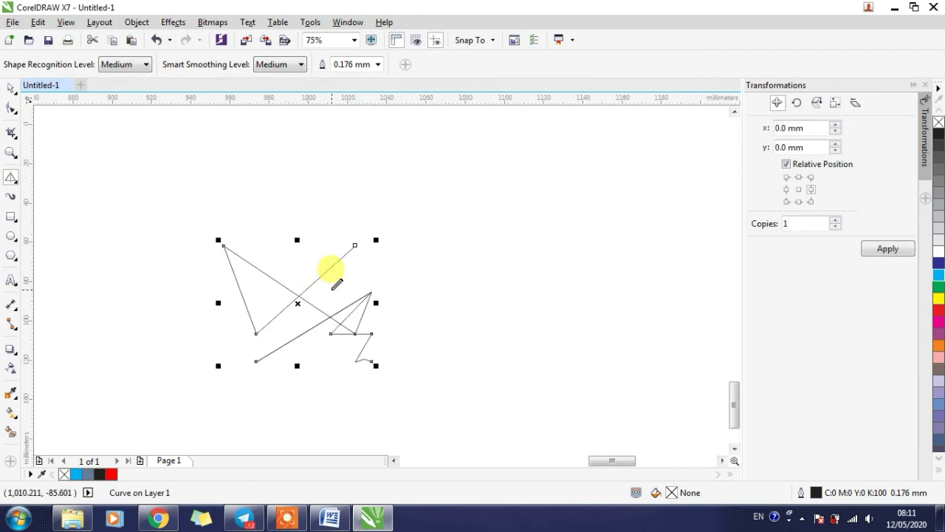
pyautogui.moveTo(535, 153)
pyautogui.mouseDown()
pyautogui.moveTo(475, 253)
pyautogui.moveTo(417, 196)
pyautogui.moveTo(611, 239)
pyautogui.moveTo(519, 268)
pyautogui.moveTo(585, 263)
pyautogui.moveTo(608, 286)
pyautogui.mouseUp()
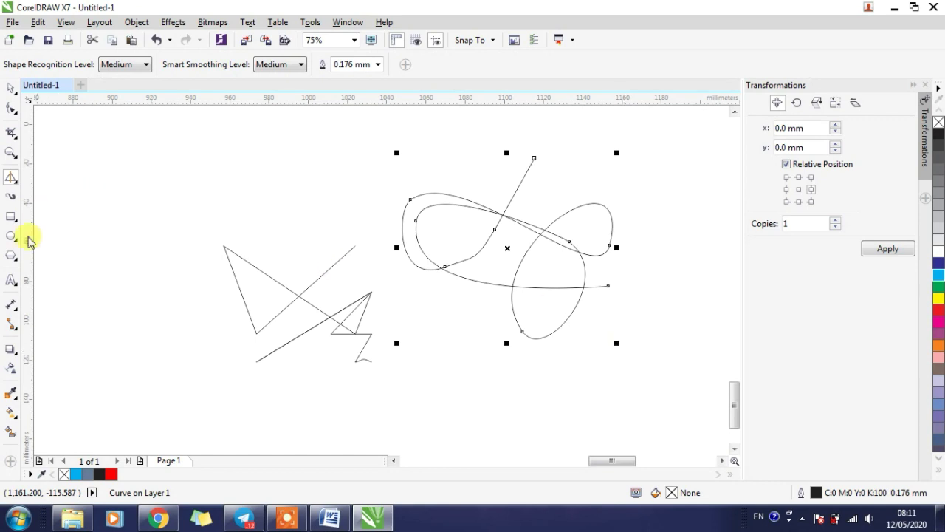
# - Draw two rectangles to the left of the zigzag with the Rectangle tool, about 82 by 50 mm and about 48 by 58 mm
pyautogui.click(11, 217)
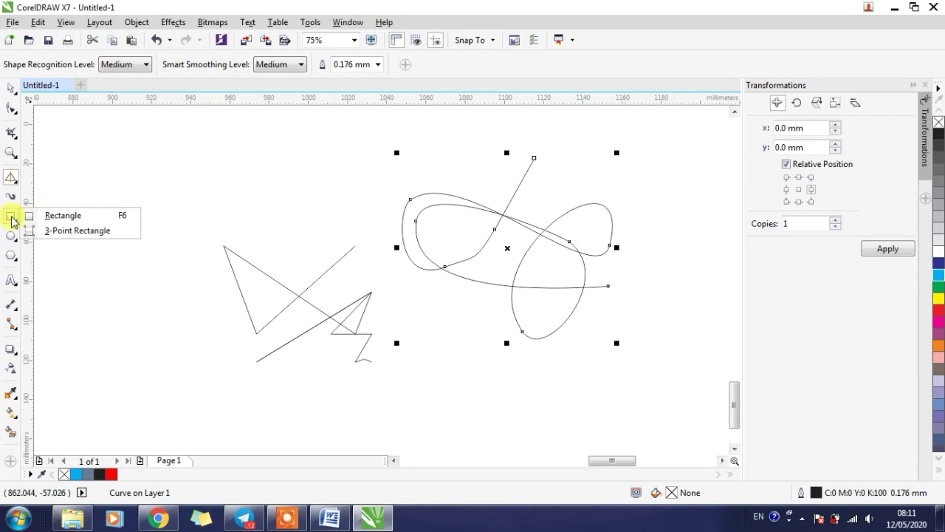
pyautogui.click(48, 215)
pyautogui.scroll(-1, 276, 247)
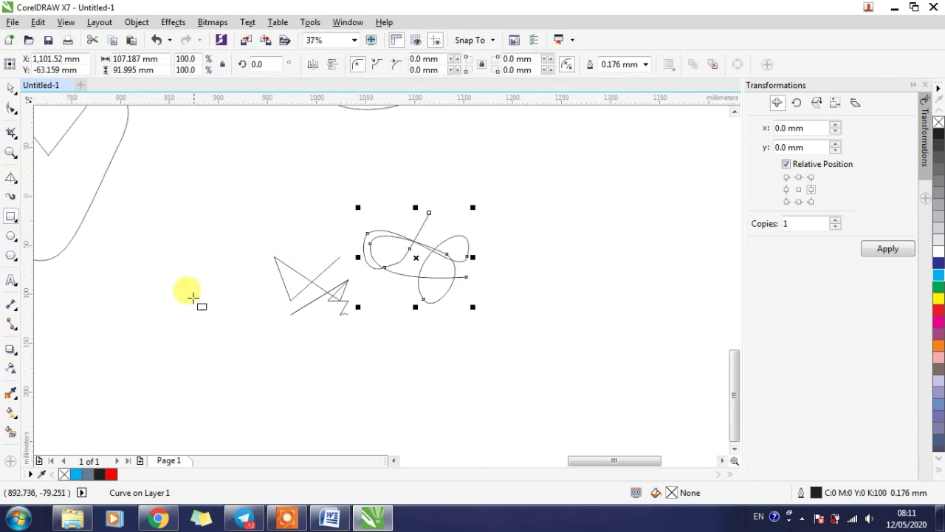
pyautogui.scroll(-1, 240, 236)
pyautogui.scroll(1, 154, 293)
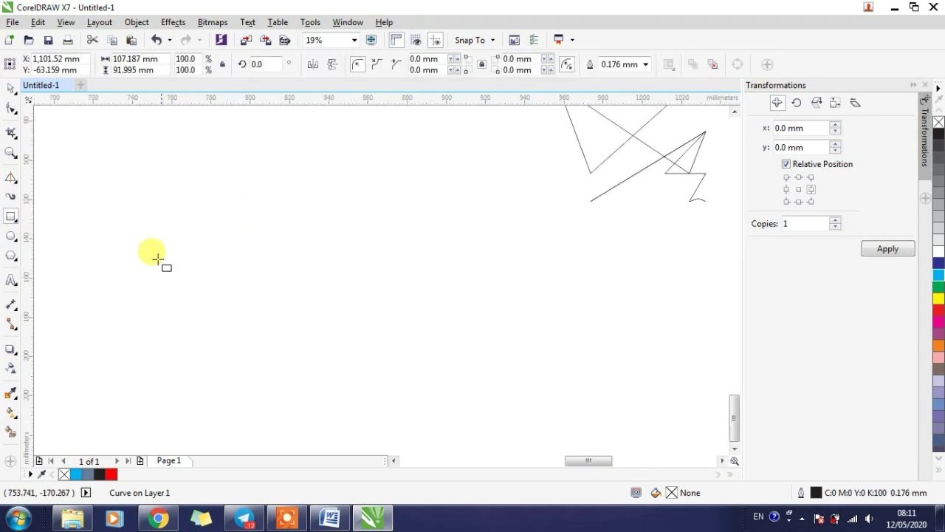
pyautogui.scroll(-1, 189, 273)
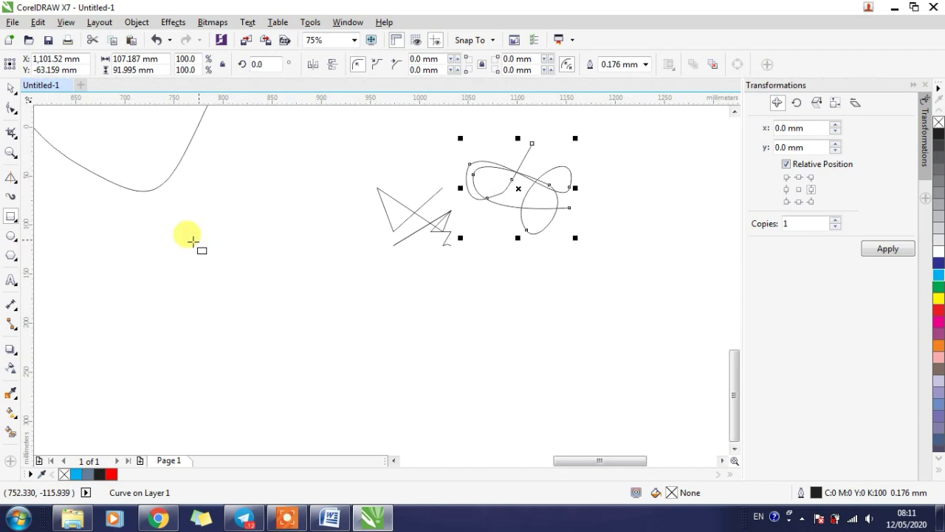
pyautogui.scroll(1, 170, 244)
pyautogui.click(171, 247)
pyautogui.moveTo(172, 247); pyautogui.dragTo(333, 345)
pyautogui.moveTo(407, 188); pyautogui.dragTo(501, 301)
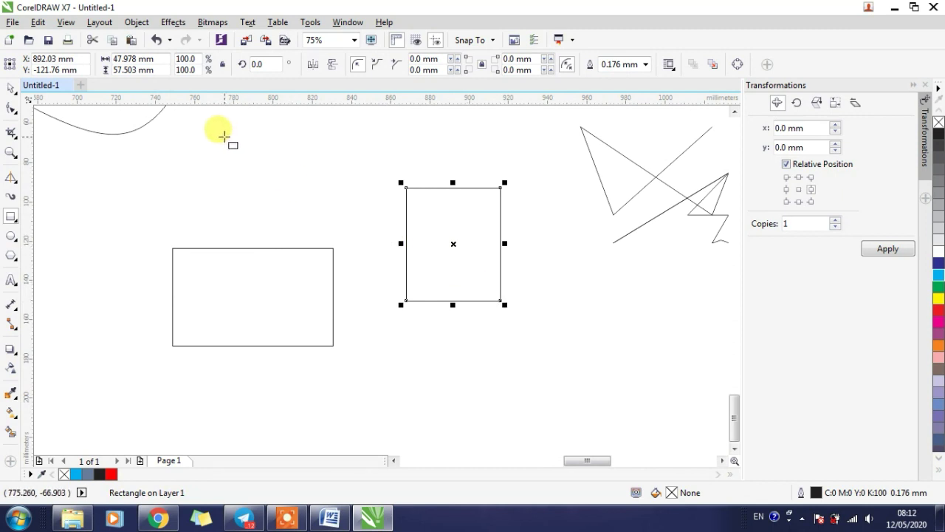
# - Draw two squares, about 48 mm wide above the 82 mm rectangle and about 58 mm wide to its left
pyautogui.moveTo(224, 136); pyautogui.dragTo(317, 204)
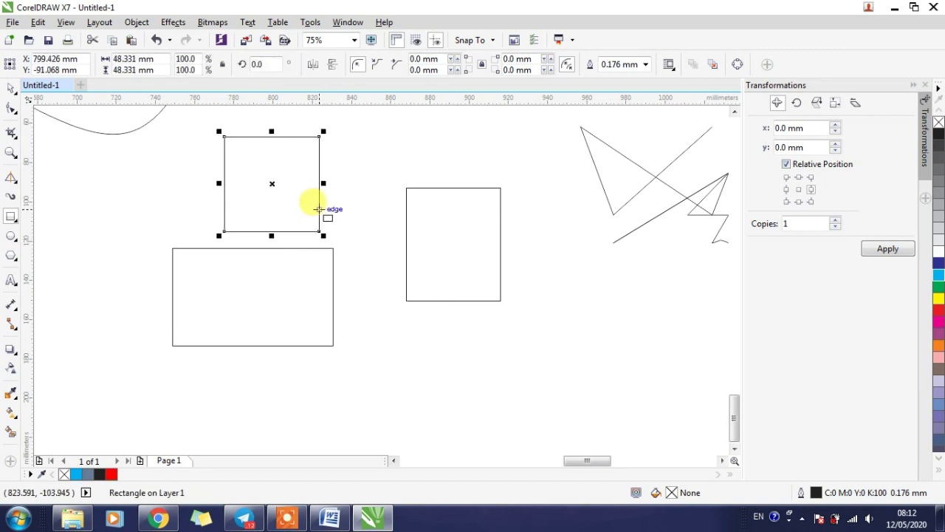
pyautogui.scroll(-2, 500, 232)
pyautogui.scroll(2, 269, 225)
pyautogui.moveTo(190, 179); pyautogui.dragTo(276, 293)
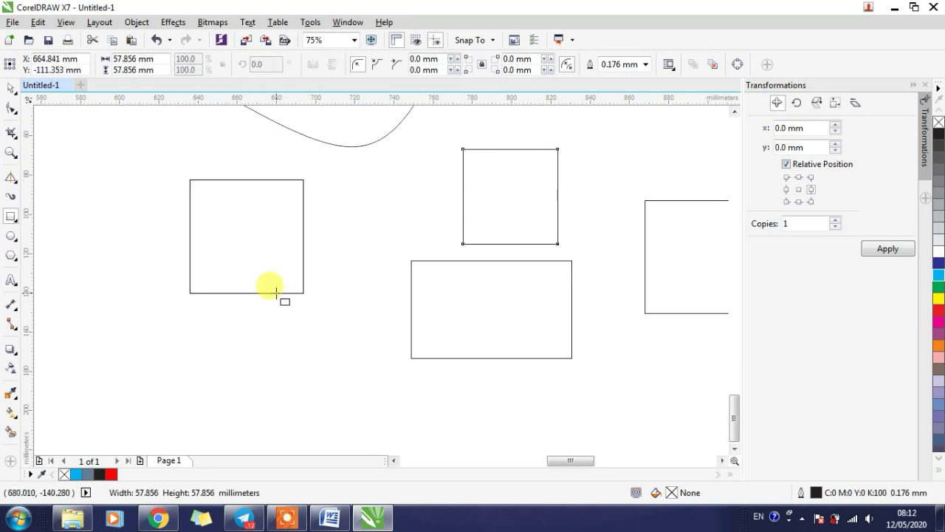
pyautogui.moveTo(276, 292); pyautogui.dragTo(276, 293)
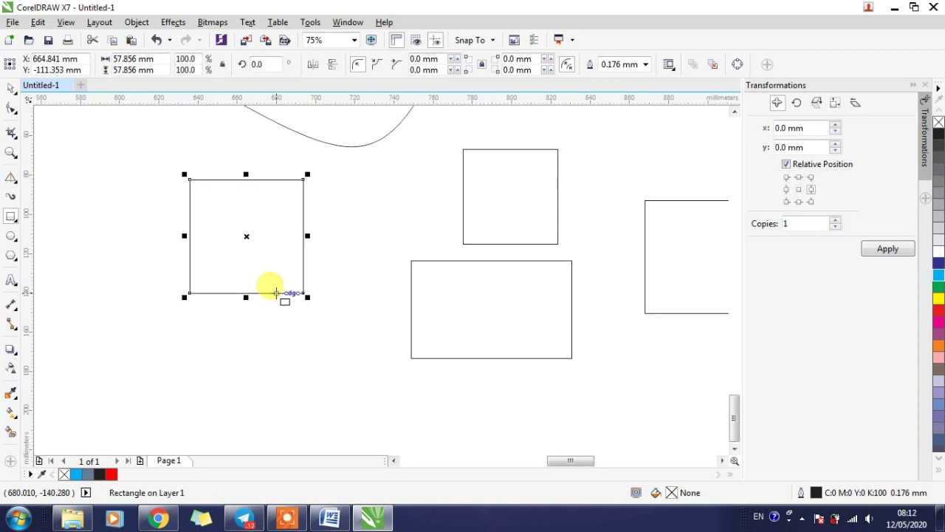
# - Draw a rectangle about 125 by 72 mm left of the squares and an upright one about 36 by 68 mm above it
pyautogui.scroll(-2, 434, 311)
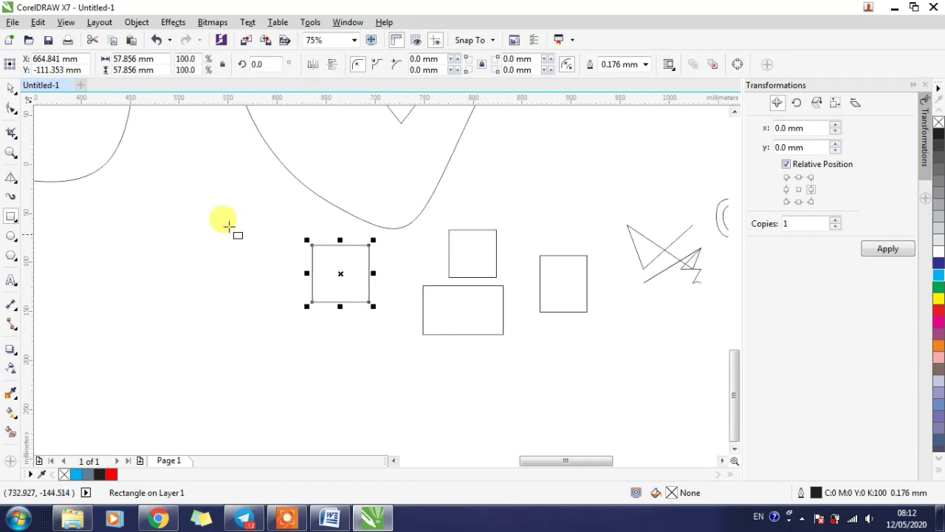
pyautogui.moveTo(141, 211); pyautogui.dragTo(264, 281)
pyautogui.moveTo(172, 136); pyautogui.dragTo(207, 204)
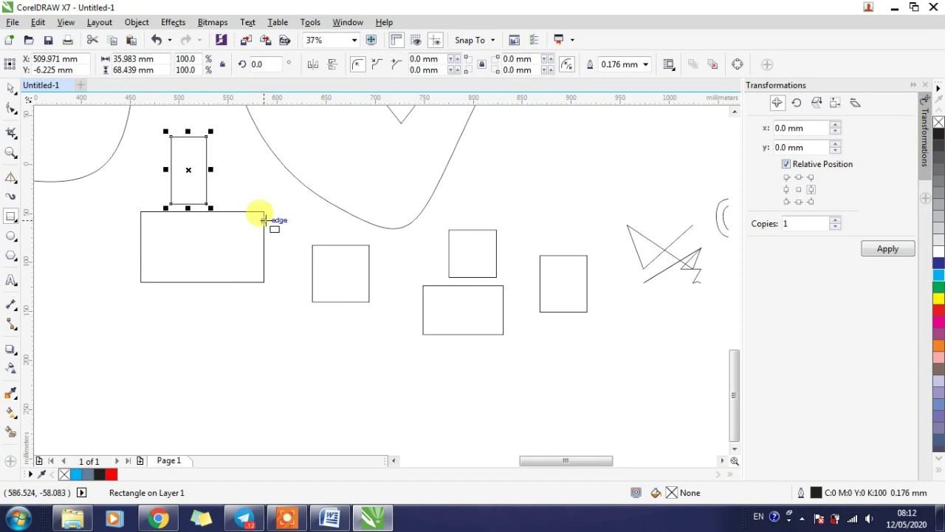
# - Draw a tilted rectangle about 153 by 125 mm with the 3-Point Rectangle tool, below and slightly overlapping the widest rectangle
pyautogui.click(12, 216)
pyautogui.click(74, 230)
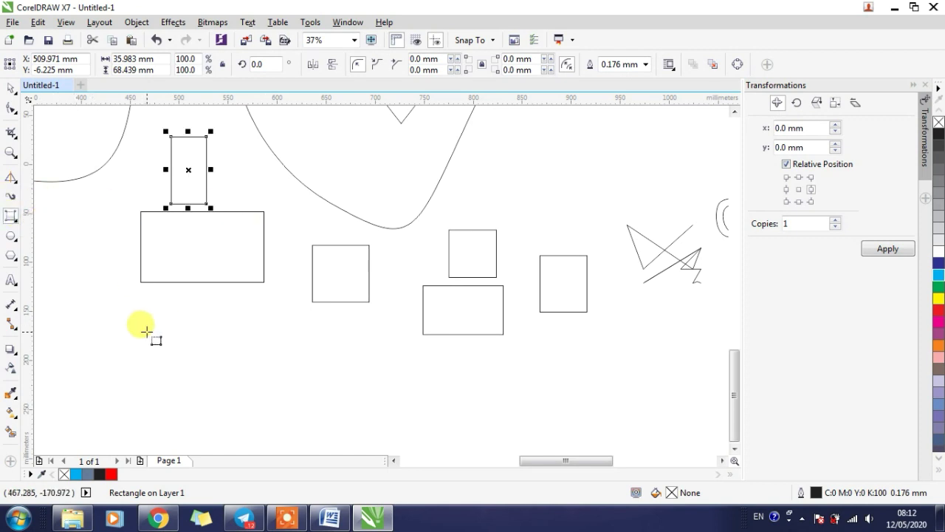
pyautogui.scroll(-1, 219, 320)
pyautogui.scroll(1, 207, 310)
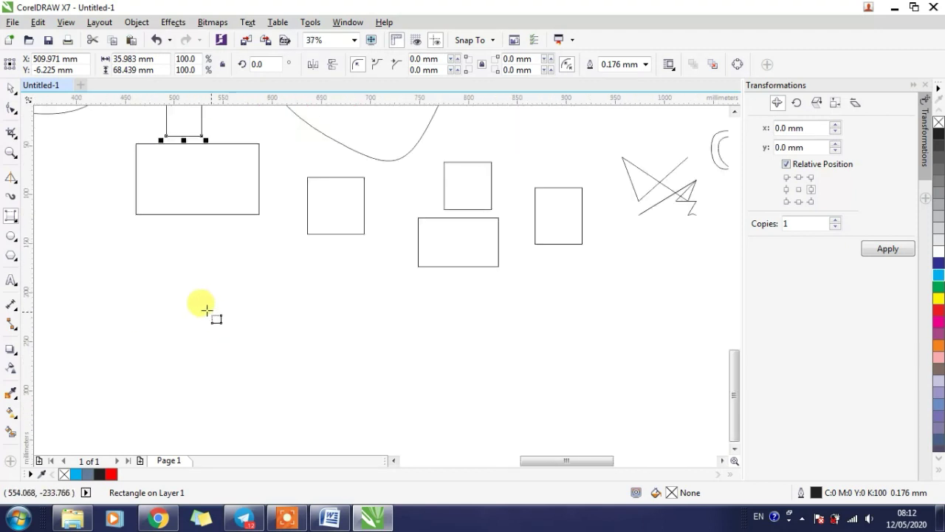
pyautogui.click(148, 255)
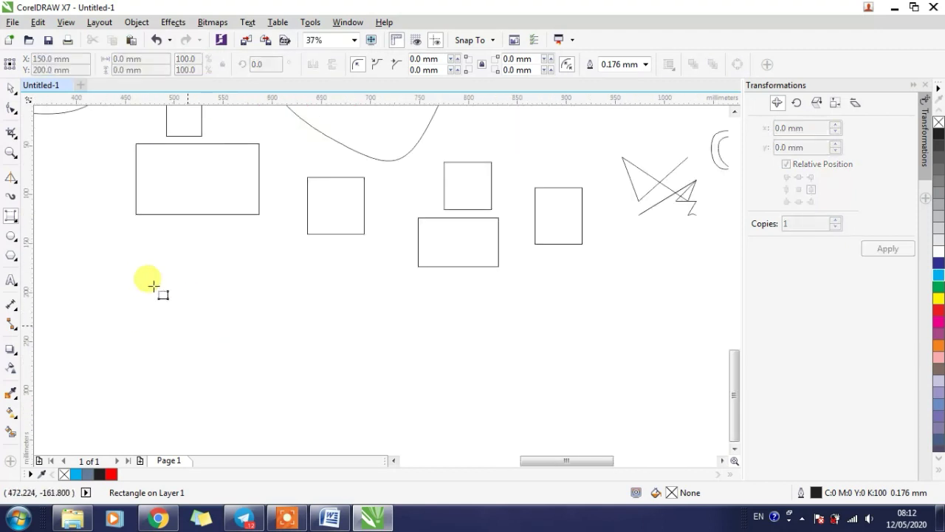
pyautogui.moveTo(154, 286); pyautogui.dragTo(219, 397)
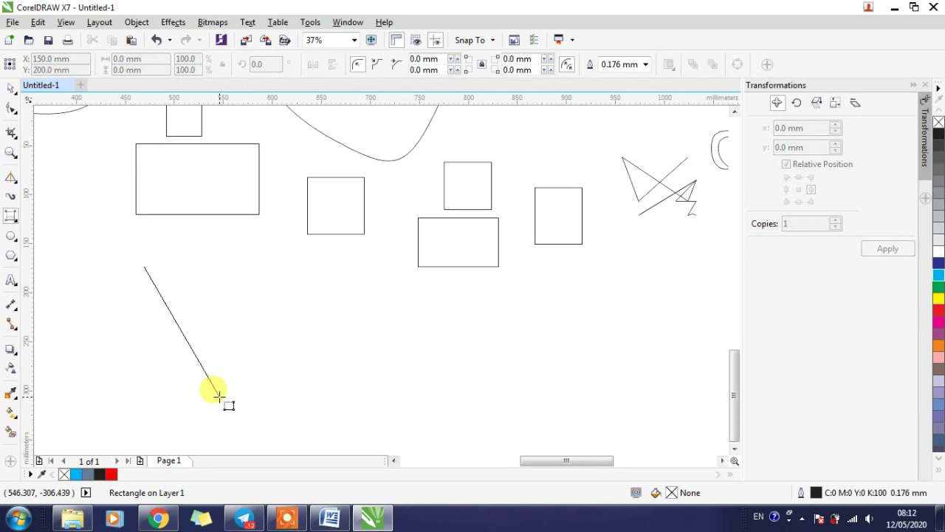
pyautogui.click(325, 341)
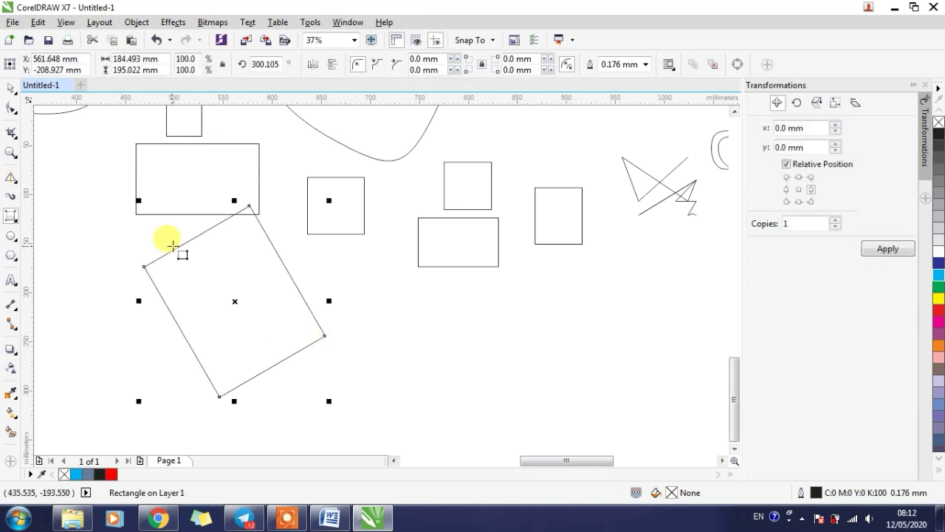
# - Draw two more tilted 3-Point Rectangles to the right, about 161 by 64 mm and about 145 by 96 mm
pyautogui.scroll(-2, 169, 243)
pyautogui.scroll(2, 373, 295)
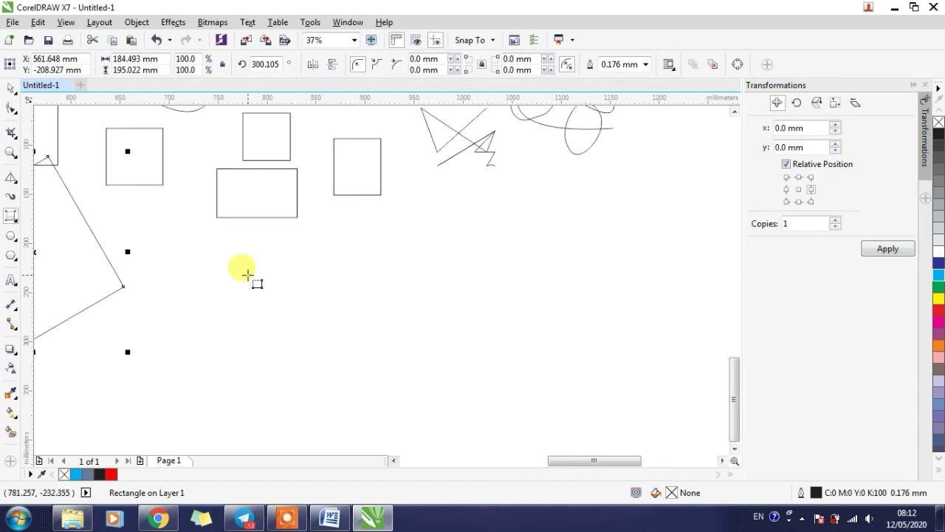
pyautogui.moveTo(249, 275); pyautogui.dragTo(330, 409)
pyautogui.click(382, 376)
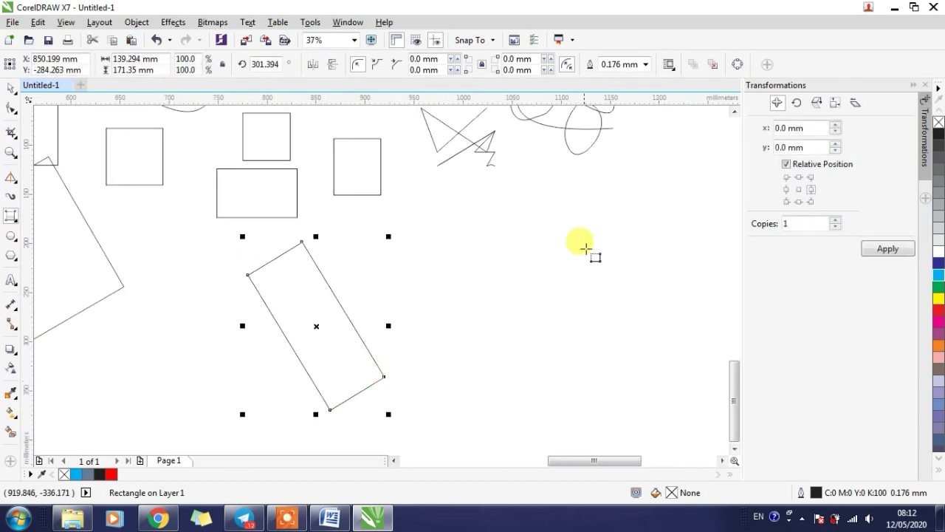
pyautogui.moveTo(585, 249); pyautogui.dragTo(479, 341)
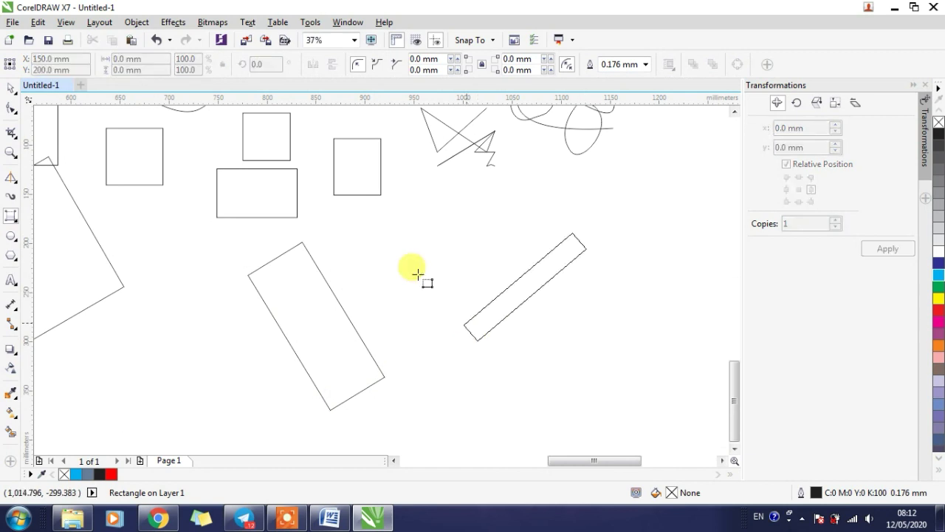
pyautogui.click(415, 271)
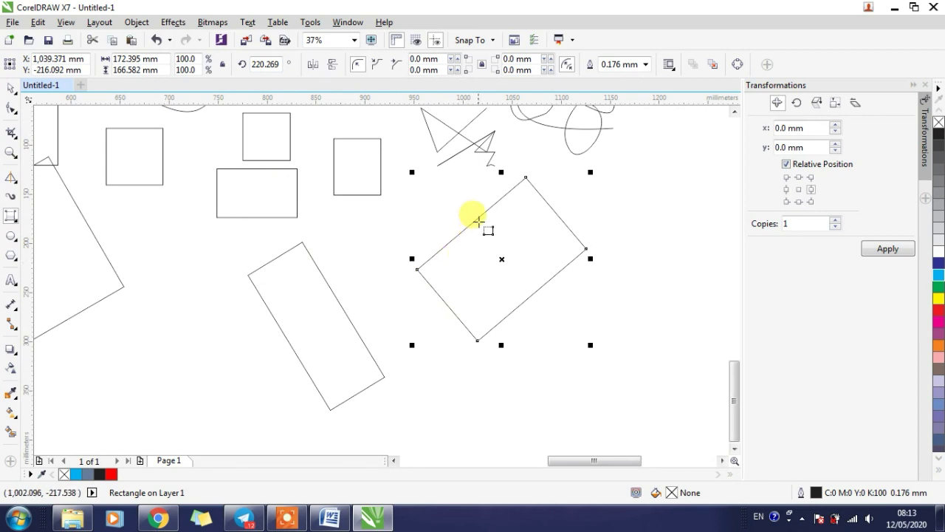
# - Draw a circle about 125 mm in diameter with the Ellipse tool, just below the page
pyautogui.scroll(-2, 387, 228)
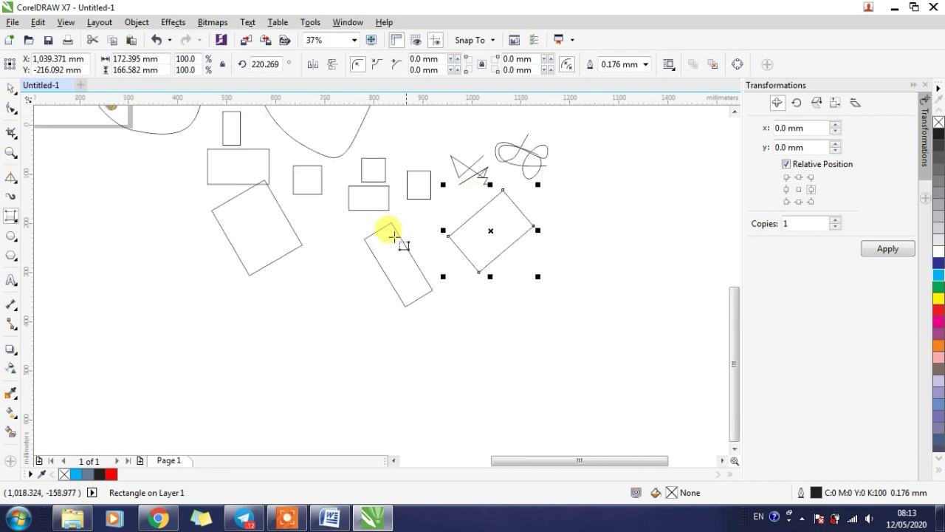
pyautogui.scroll(-2, 165, 190)
pyautogui.scroll(4, 165, 190)
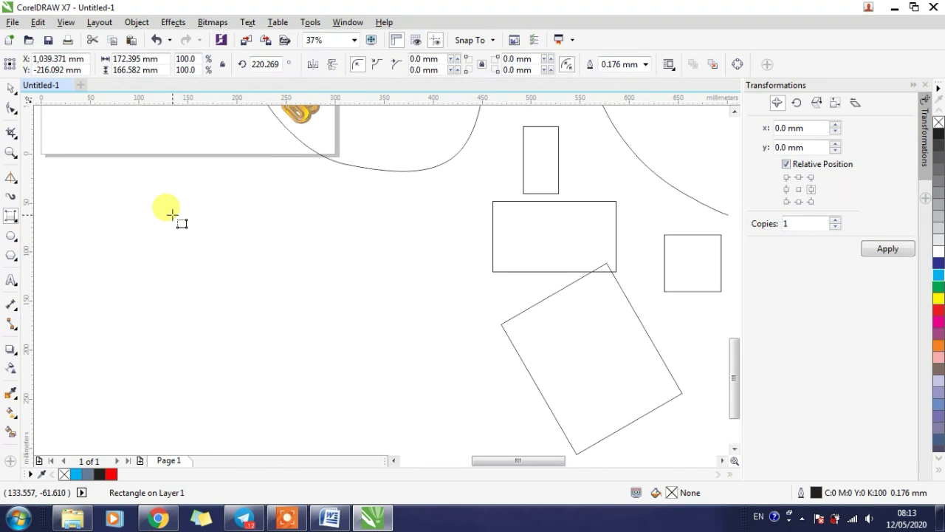
pyautogui.click(10, 235)
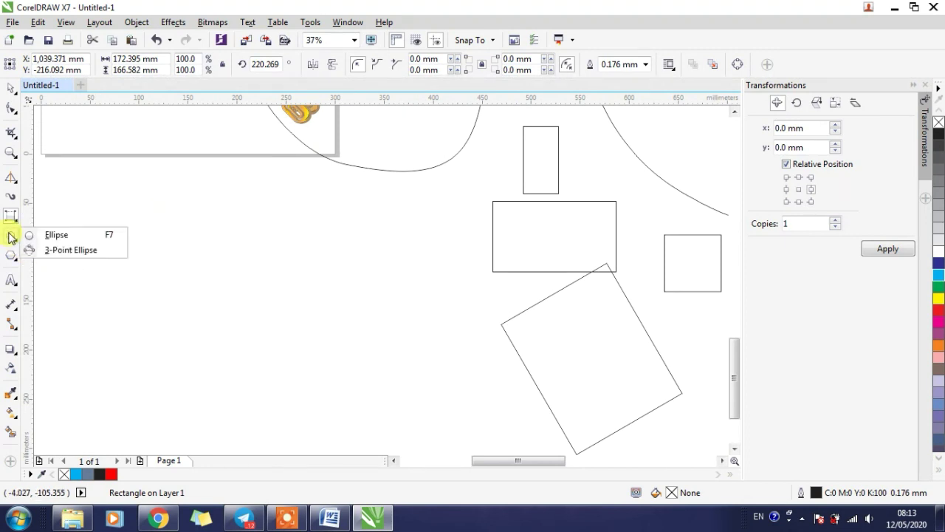
pyautogui.click(52, 235)
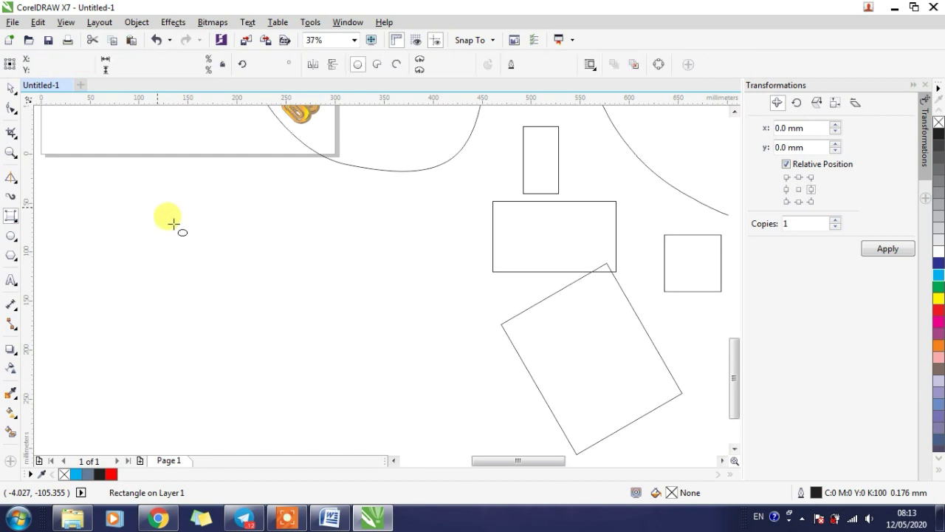
pyautogui.moveTo(158, 208)
pyautogui.mouseDown()
pyautogui.moveTo(245, 312)
pyautogui.moveTo(280, 330)
pyautogui.mouseUp()
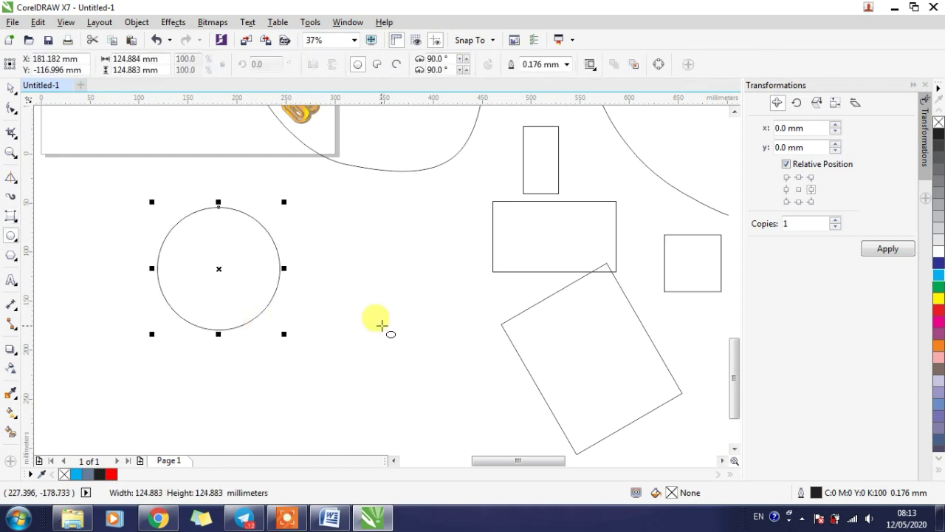
# - Draw an upright ellipse about 64 by 133 mm at the page's lower-left corner and a circle about 125 mm wide to its left
pyautogui.scroll(1, 267, 210)
pyautogui.moveTo(117, 245); pyautogui.dragTo(182, 377)
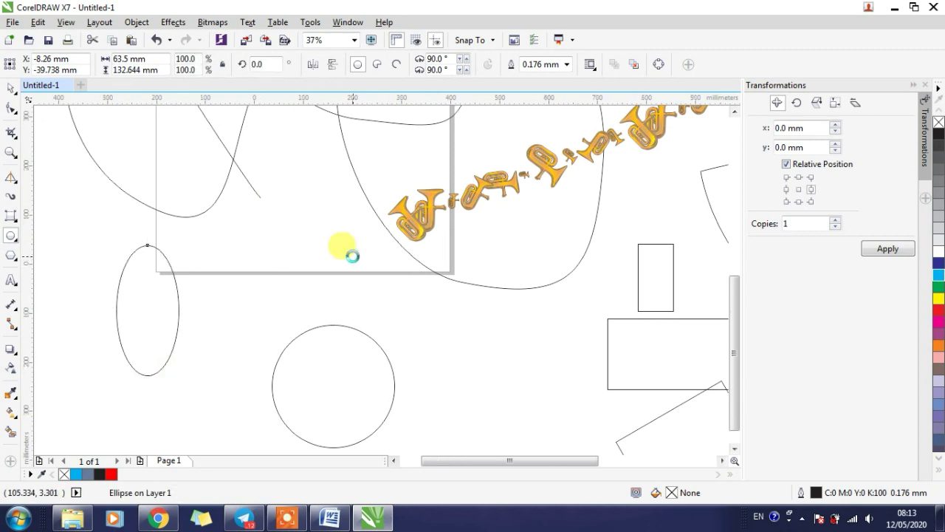
pyautogui.scroll(-1, 339, 255)
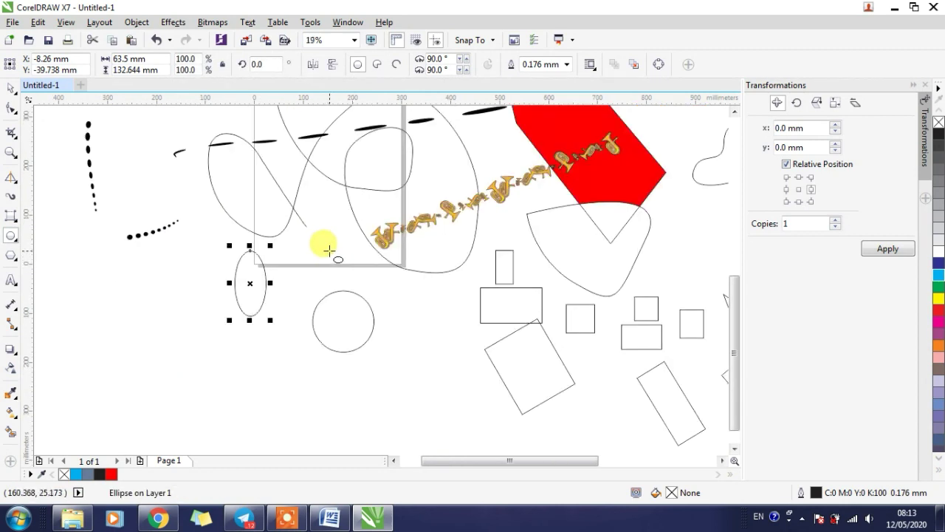
pyautogui.scroll(1, 157, 274)
pyautogui.moveTo(138, 244); pyautogui.dragTo(219, 365)
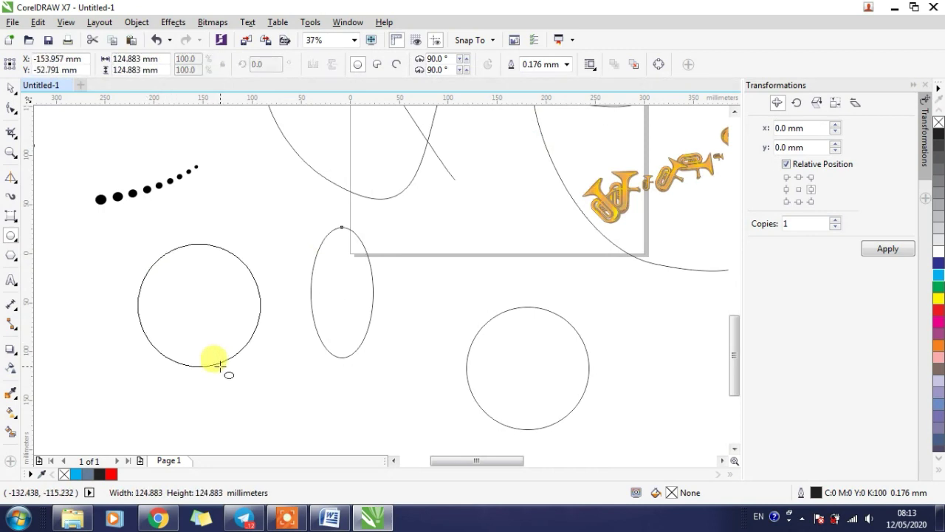
pyautogui.moveTo(220, 365); pyautogui.dragTo(219, 365)
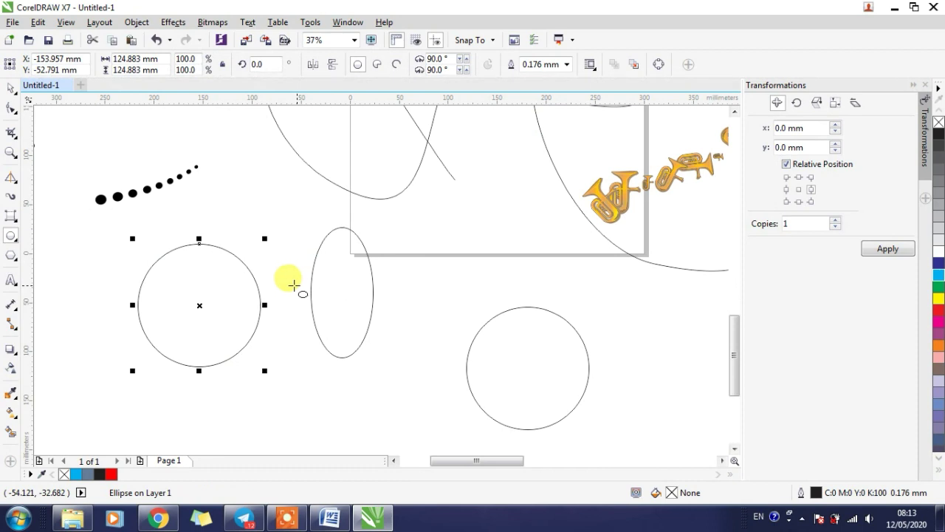
# - Draw a tilted ellipse about 126 by 138 mm with the 3-Point Ellipse tool, left of the newest circle
pyautogui.click(20, 242)
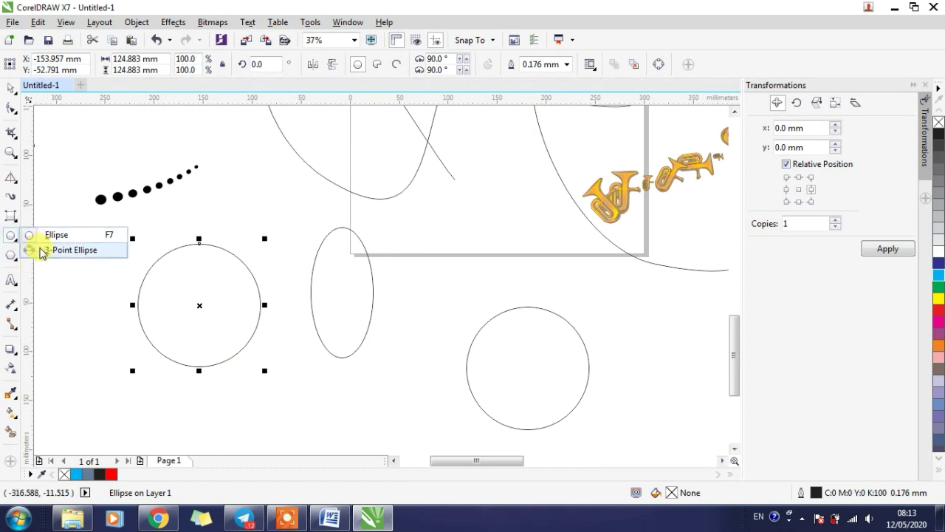
pyautogui.click(76, 251)
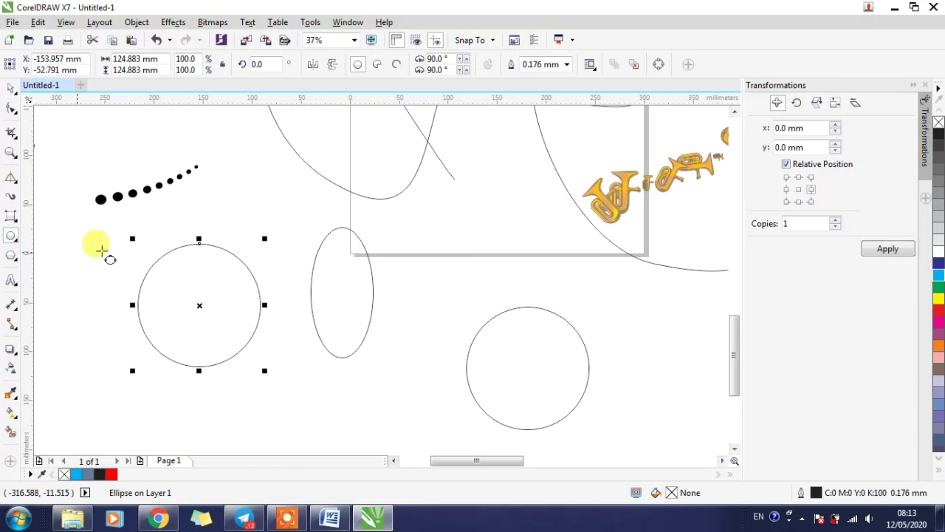
pyautogui.scroll(-2, 337, 268)
pyautogui.scroll(2, 171, 256)
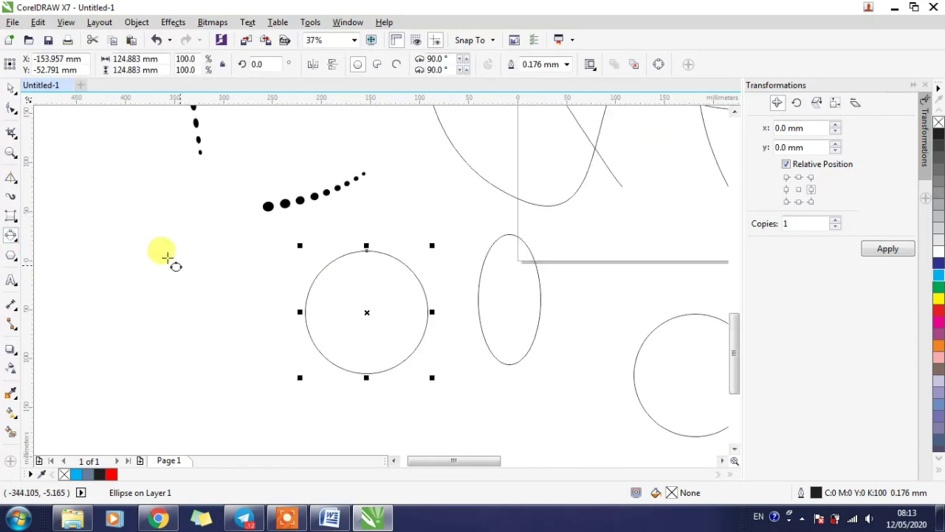
pyautogui.moveTo(108, 218); pyautogui.dragTo(216, 343)
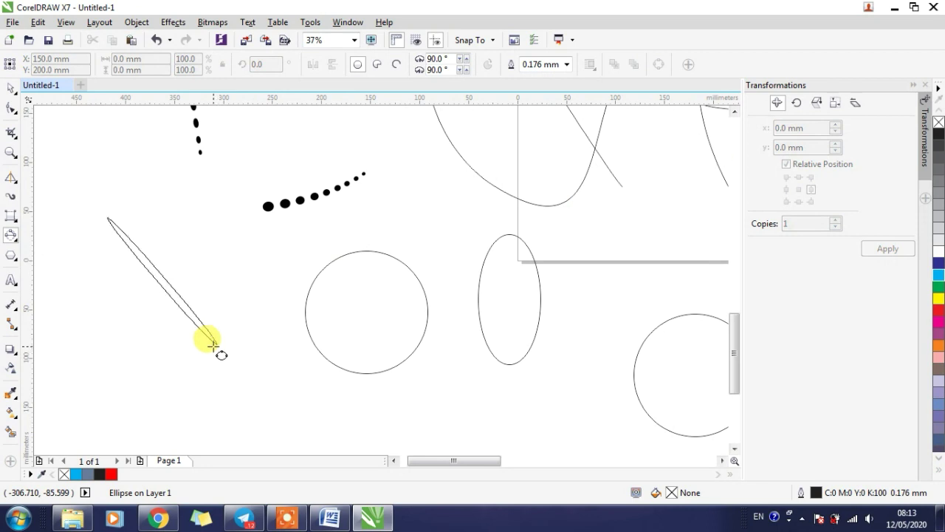
pyautogui.click(235, 332)
# - Draw a wider tilted 3-Point Ellipse about 230 by 118 mm, left of the vertical row of black dots
pyautogui.scroll(-3, 244, 334)
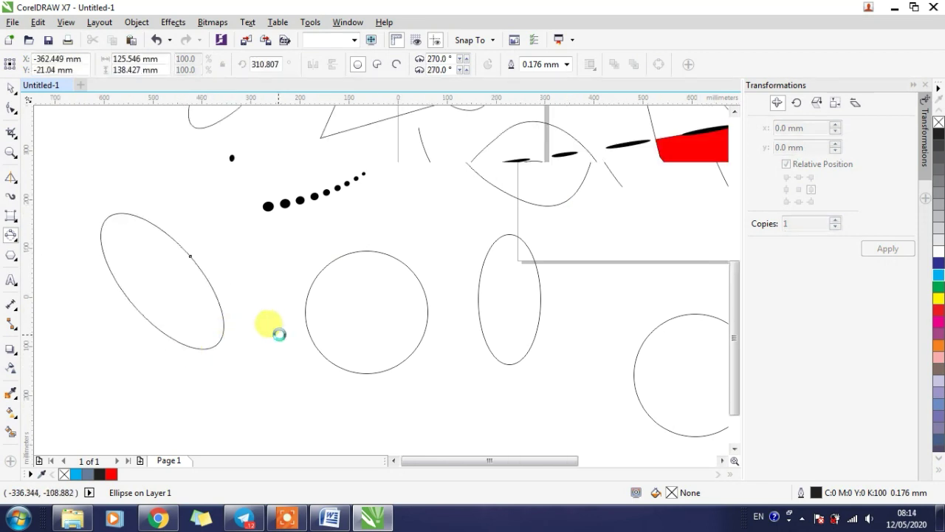
pyautogui.scroll(3, 259, 287)
pyautogui.scroll(-2, 196, 213)
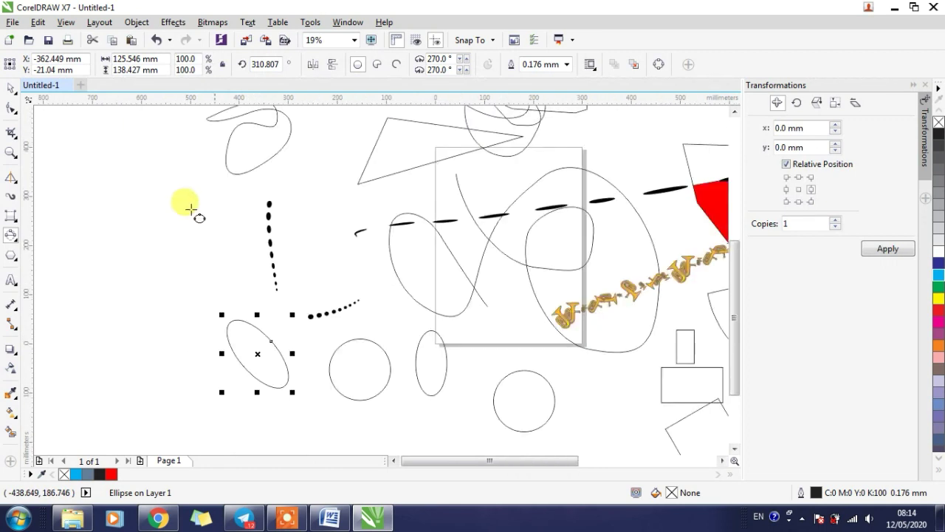
pyautogui.scroll(3, 194, 213)
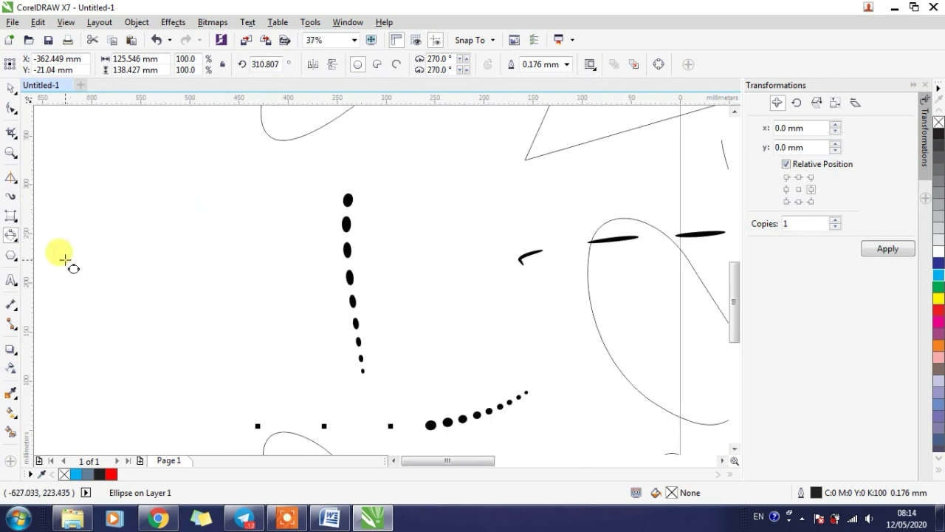
pyautogui.press('Escape')
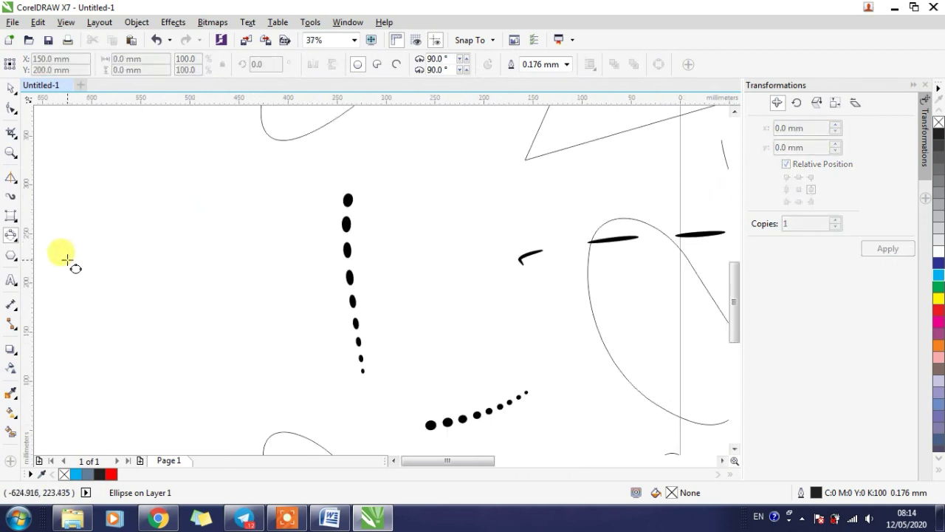
pyautogui.moveTo(67, 260); pyautogui.dragTo(289, 196)
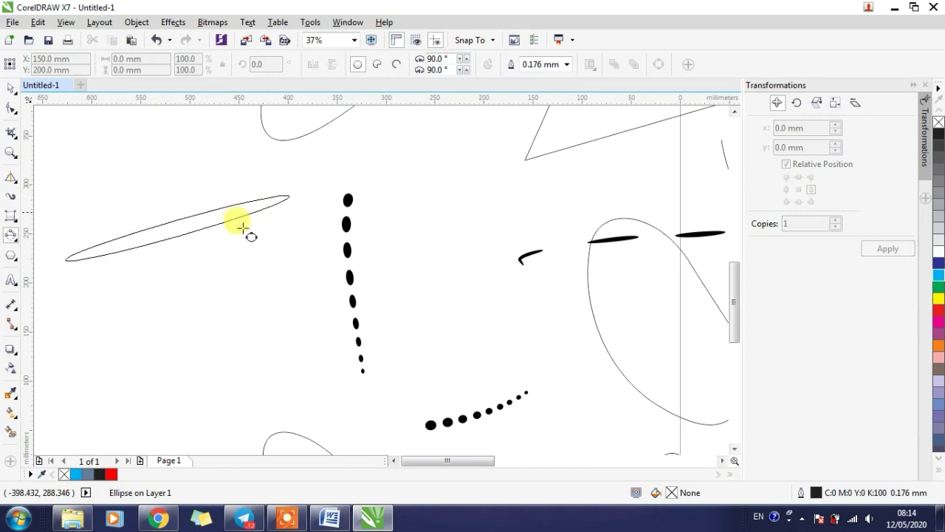
pyautogui.click(218, 267)
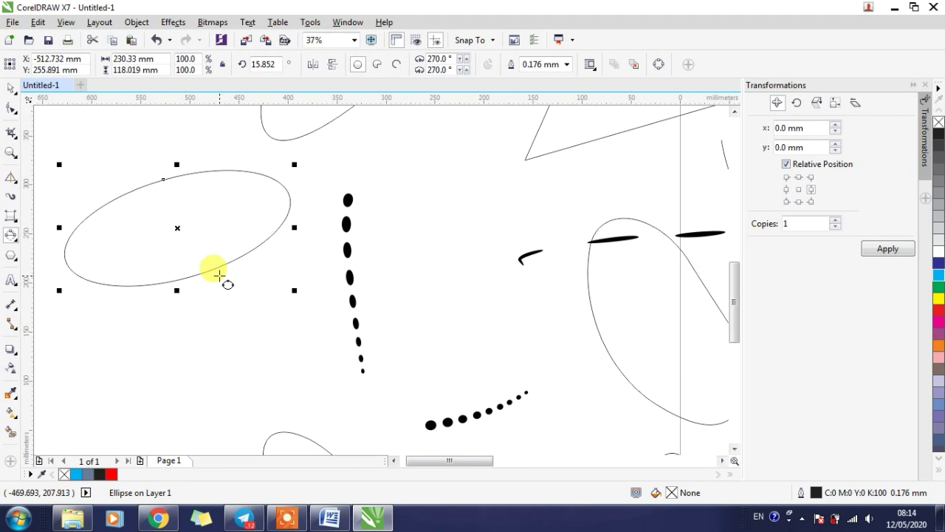
# - Draw a six-sided polygon about 186 by 213 mm above and left of the wide tilted ellipse
pyautogui.click(10, 258)
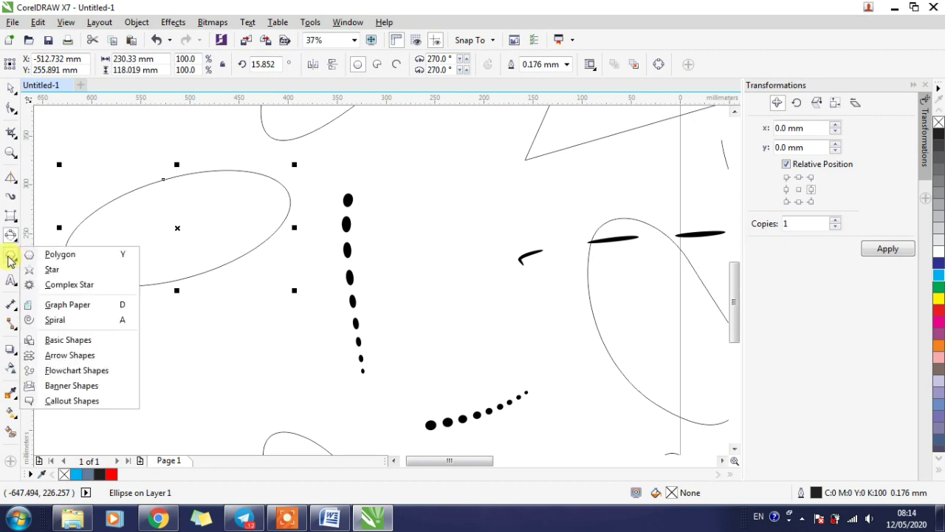
pyautogui.click(41, 260)
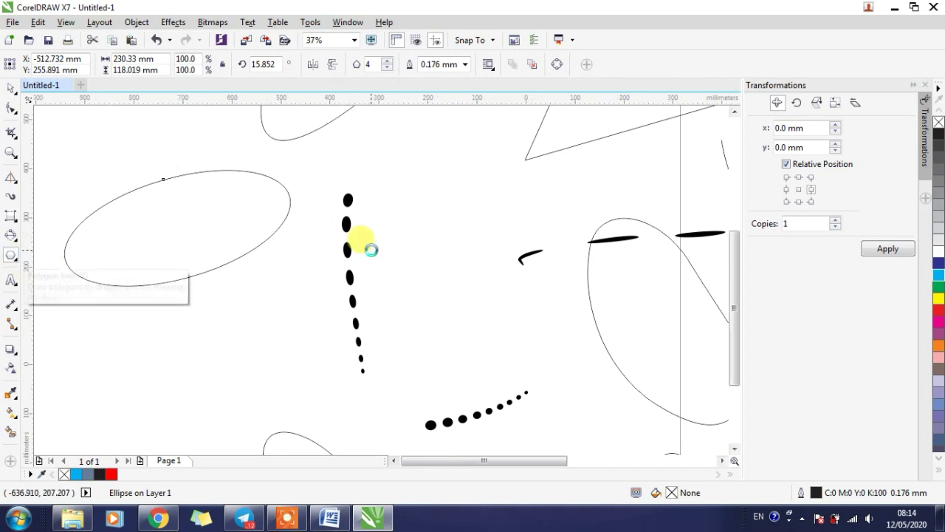
pyautogui.scroll(-6, 361, 251)
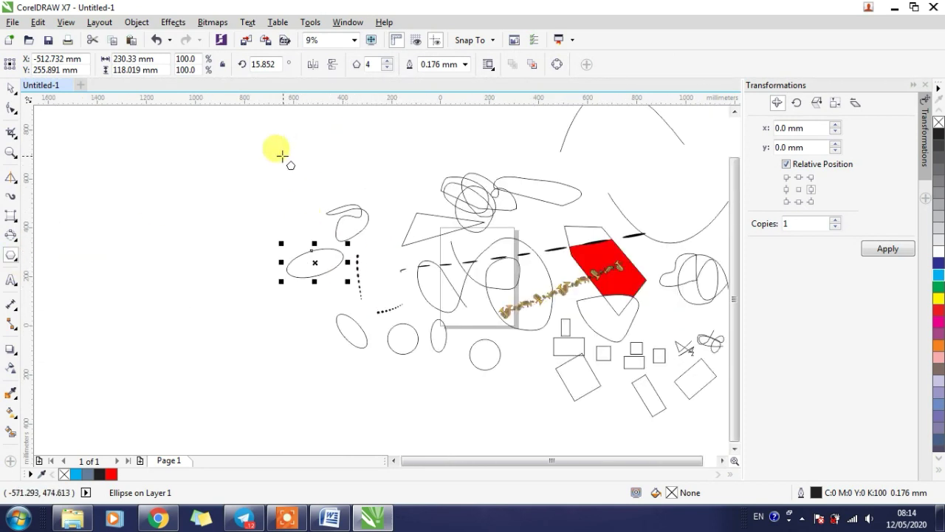
pyautogui.scroll(3, 258, 170)
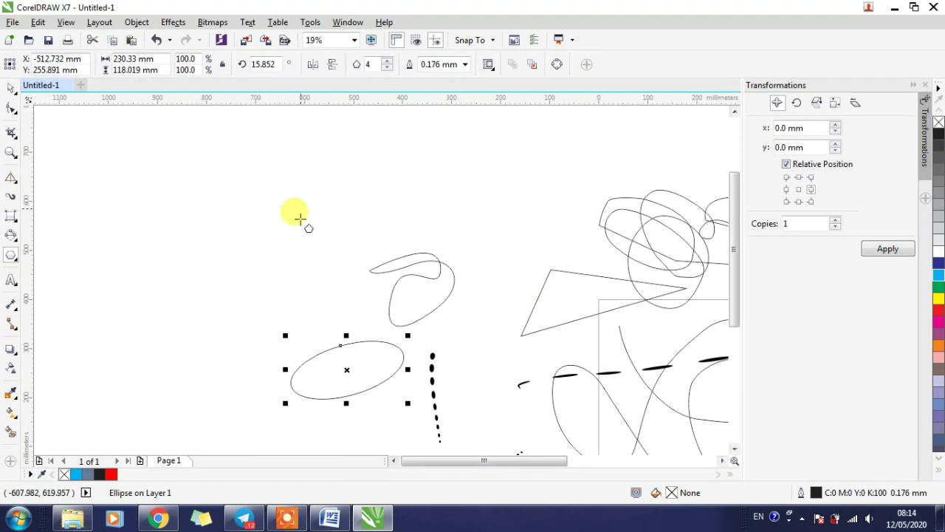
pyautogui.click(386, 61)
pyautogui.click(386, 61)
pyautogui.moveTo(207, 201)
pyautogui.mouseDown()
pyautogui.moveTo(288, 306)
pyautogui.moveTo(306, 306)
pyautogui.mouseUp()
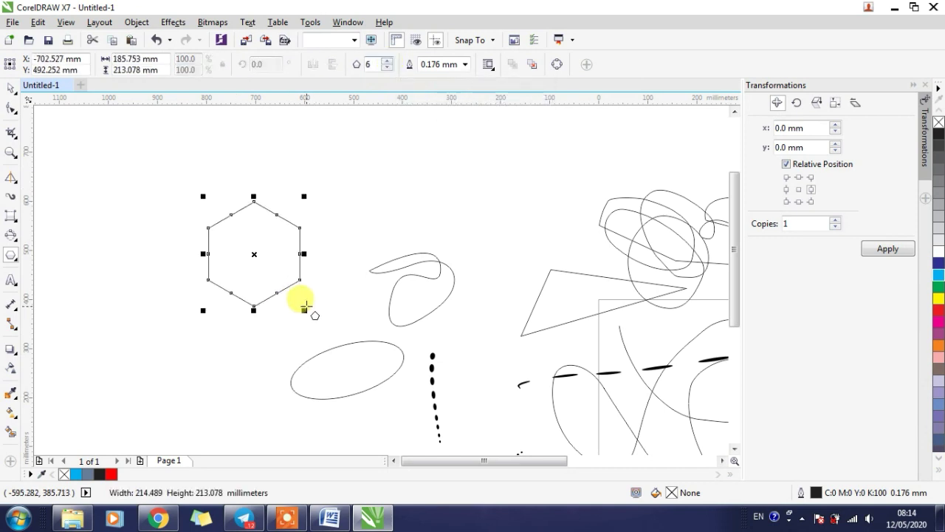
# - Draw a second polygon about 159 by 181 mm to the hexagon's upper right and set its number of sides to 10
pyautogui.moveTo(373, 153); pyautogui.dragTo(457, 245)
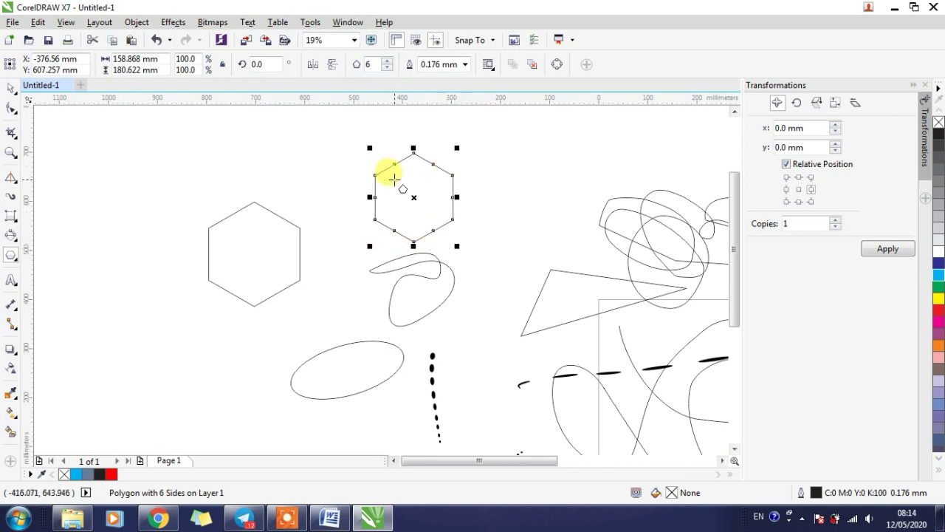
pyautogui.click(387, 65)
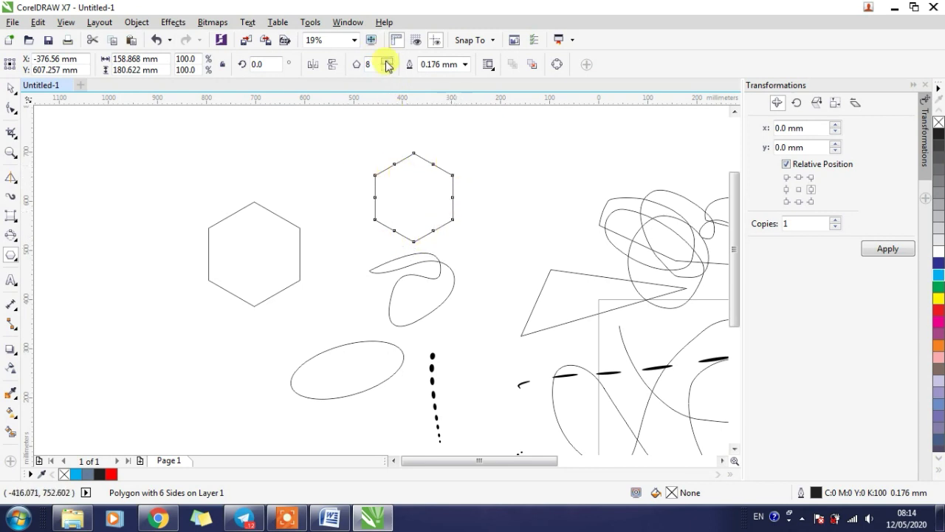
pyautogui.click(387, 65)
pyautogui.click(387, 65)
pyautogui.click(387, 65)
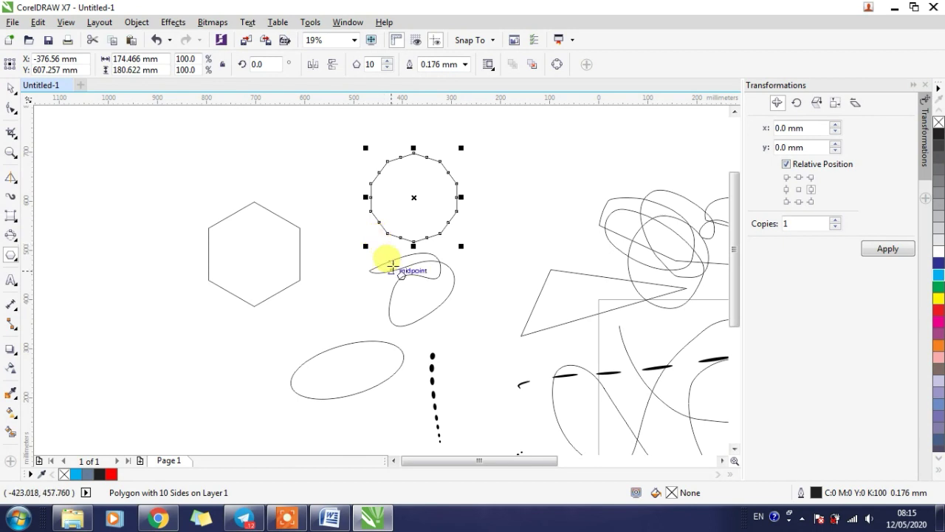
# - Draw two five-pointed stars above the hexagon with the Star tool, the right one about 161 by 134 mm
pyautogui.click(11, 260)
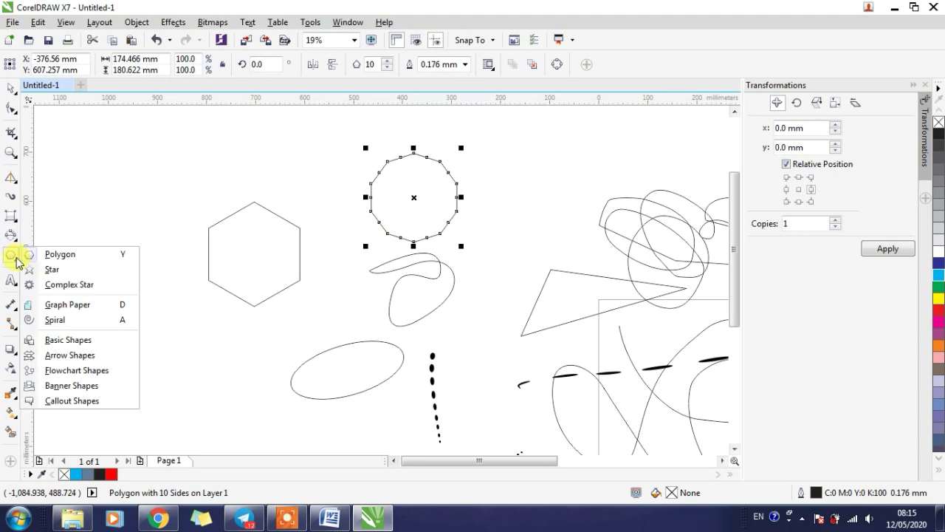
pyautogui.click(48, 271)
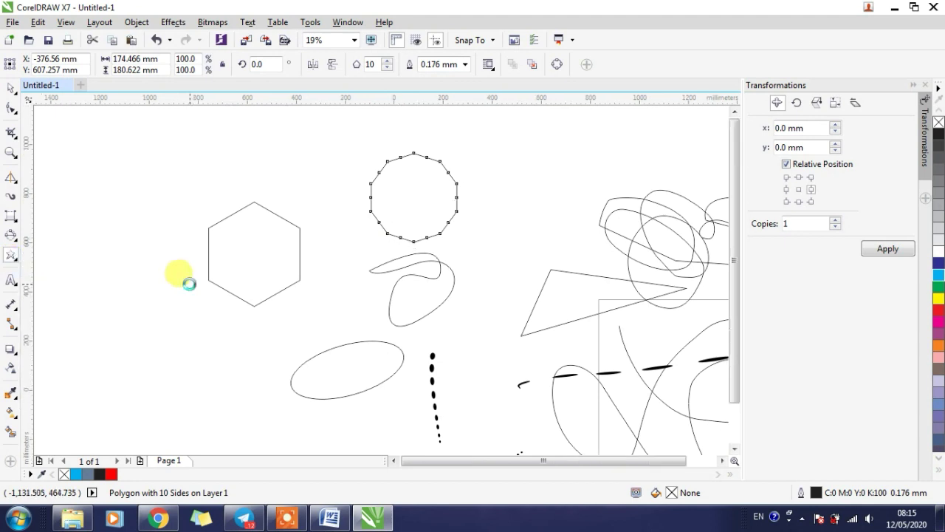
pyautogui.scroll(-2, 189, 280)
pyautogui.scroll(2, 150, 211)
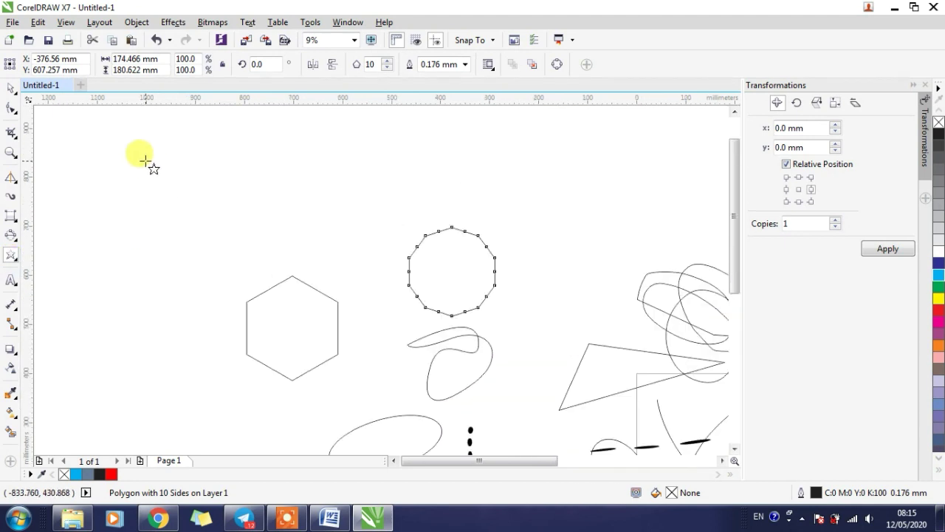
pyautogui.moveTo(144, 162); pyautogui.dragTo(224, 260)
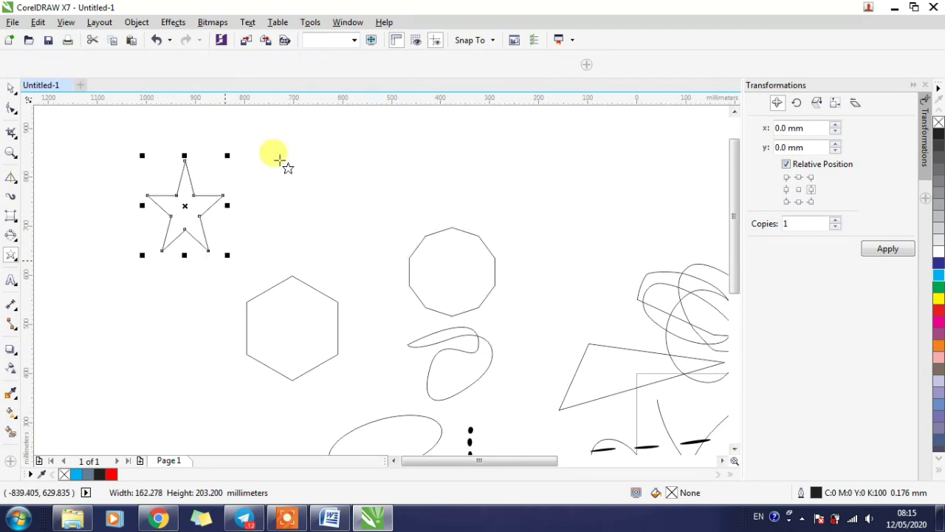
pyautogui.moveTo(282, 161); pyautogui.dragTo(370, 239)
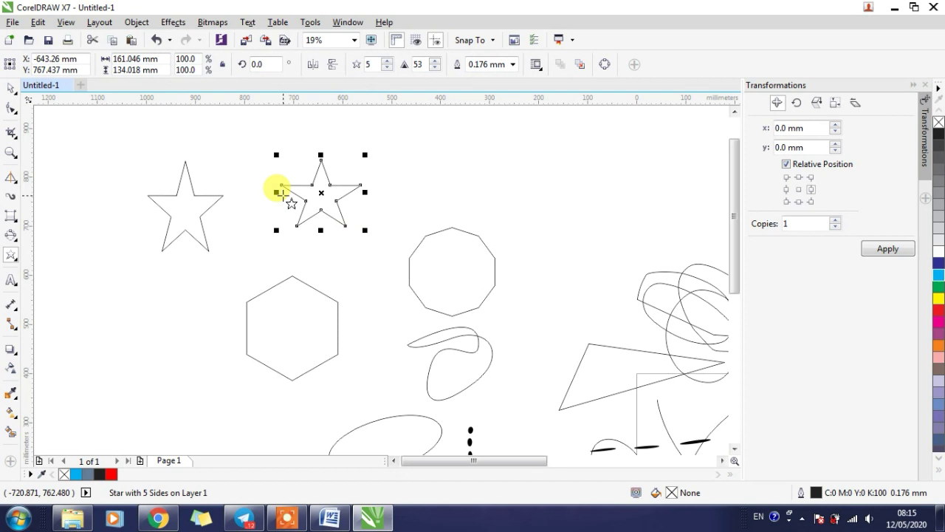
# - Draw a nine-pointed complex star about 200 by 203 mm right of the two stars, overlapping the ten-sided polygon
pyautogui.click(12, 256)
pyautogui.click(50, 285)
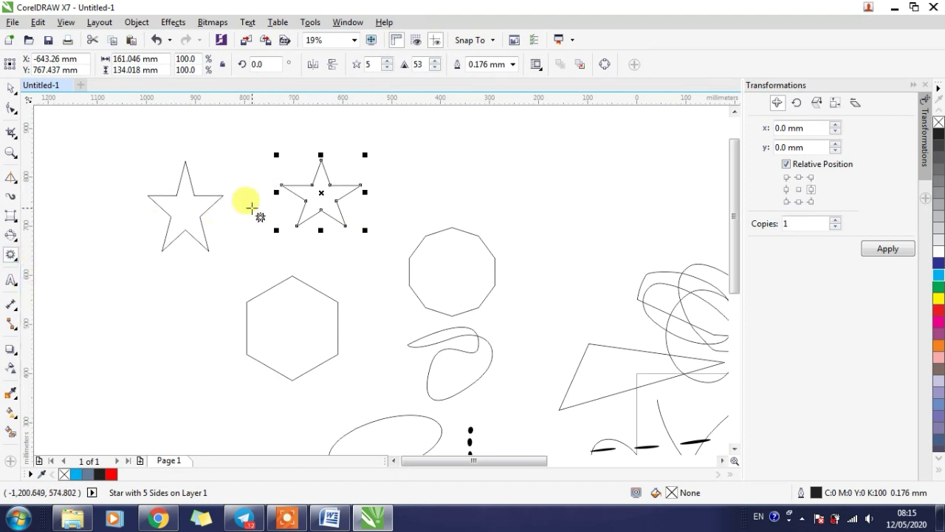
pyautogui.moveTo(389, 143); pyautogui.dragTo(490, 247)
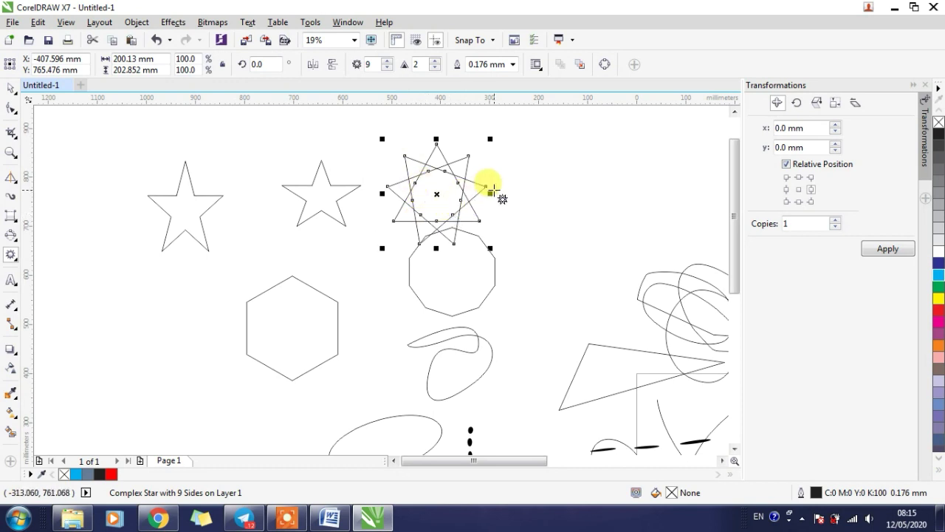
pyautogui.scroll(-1, 443, 159)
pyautogui.scroll(1, 276, 316)
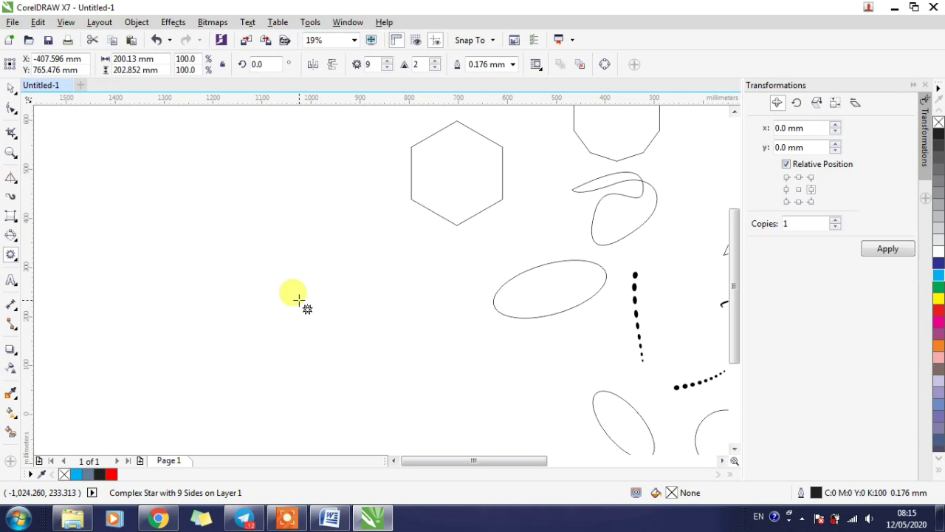
# - Draw a graph paper grid of 8 columns and 1 row, about 278 by 253 mm, left of the wide tilted ellipse
pyautogui.click(11, 254)
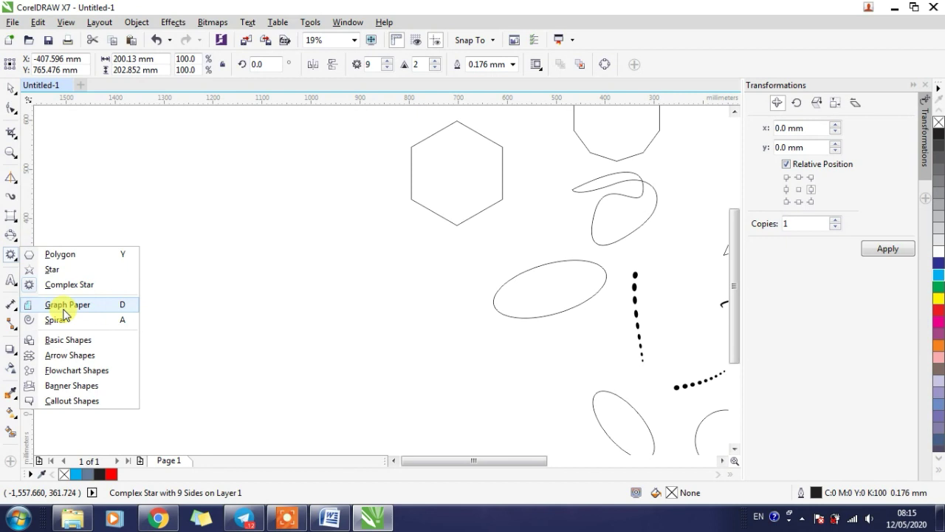
pyautogui.click(65, 314)
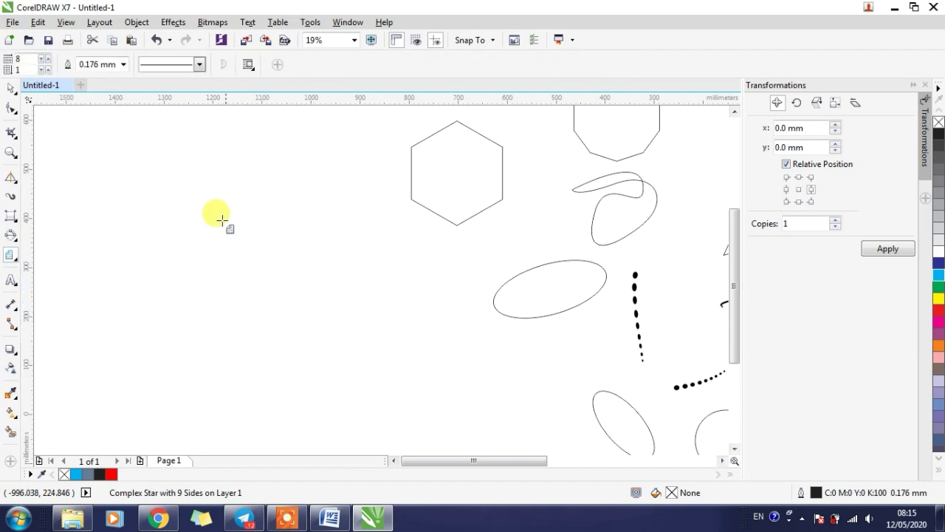
pyautogui.moveTo(221, 204); pyautogui.dragTo(357, 330)
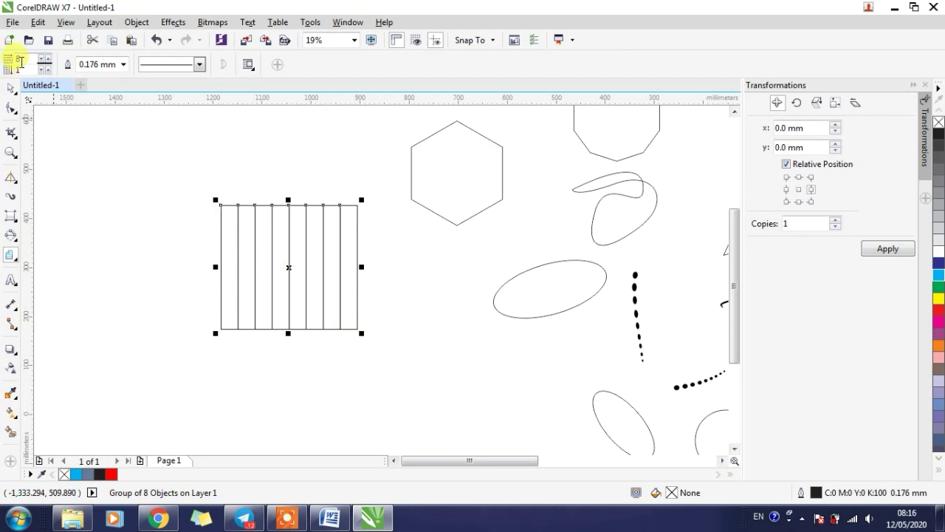
pyautogui.press('Tab')
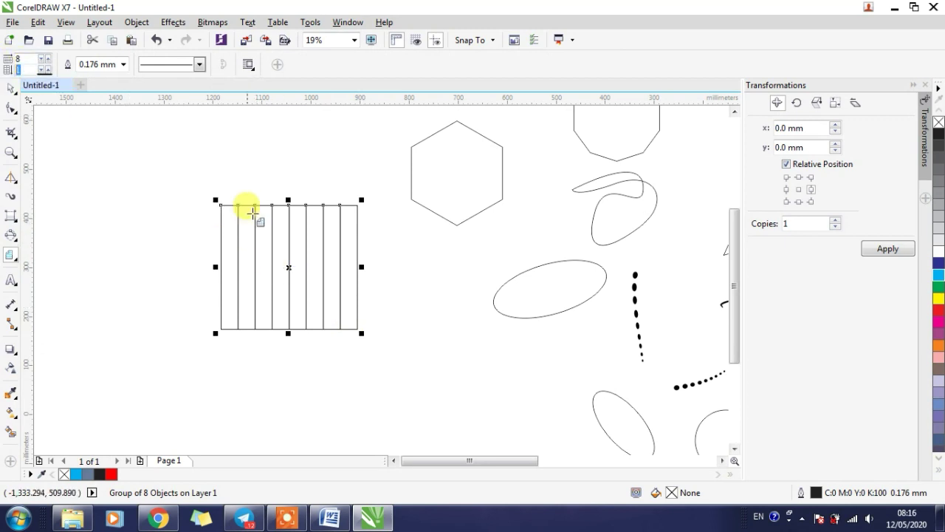
# - Set the grid's outline width to 10 mm, apply a long-dash line style and deselect it
pyautogui.click(123, 64)
pyautogui.click(93, 219)
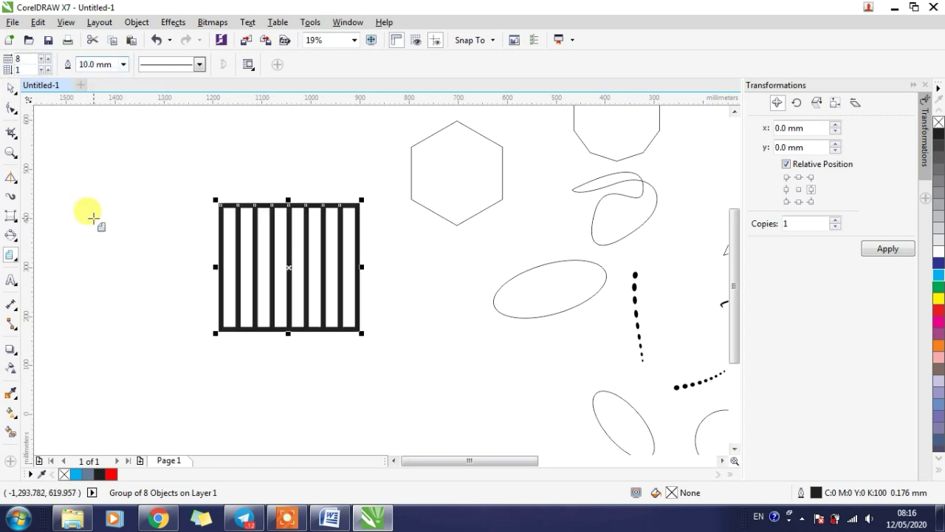
pyautogui.click(179, 67)
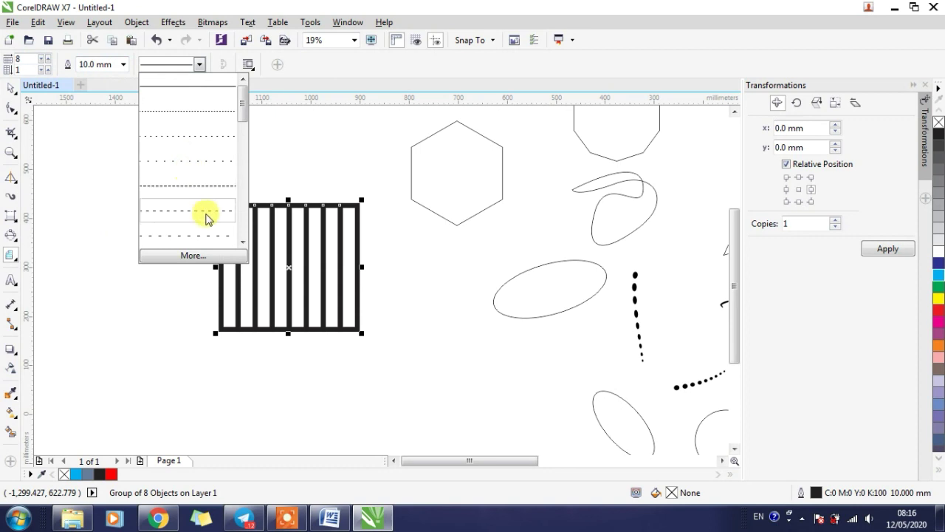
pyautogui.click(243, 242)
pyautogui.click(243, 242)
pyautogui.click(243, 242)
pyautogui.click(243, 242)
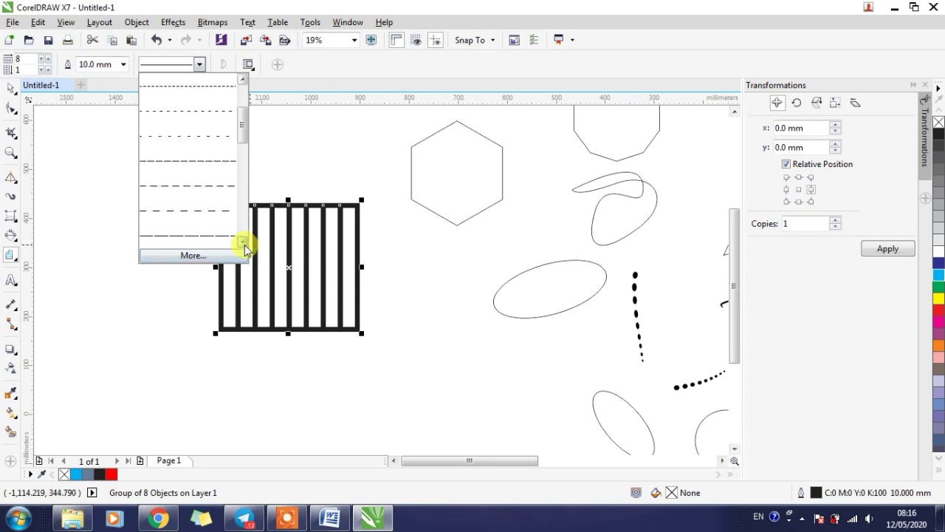
pyautogui.click(190, 161)
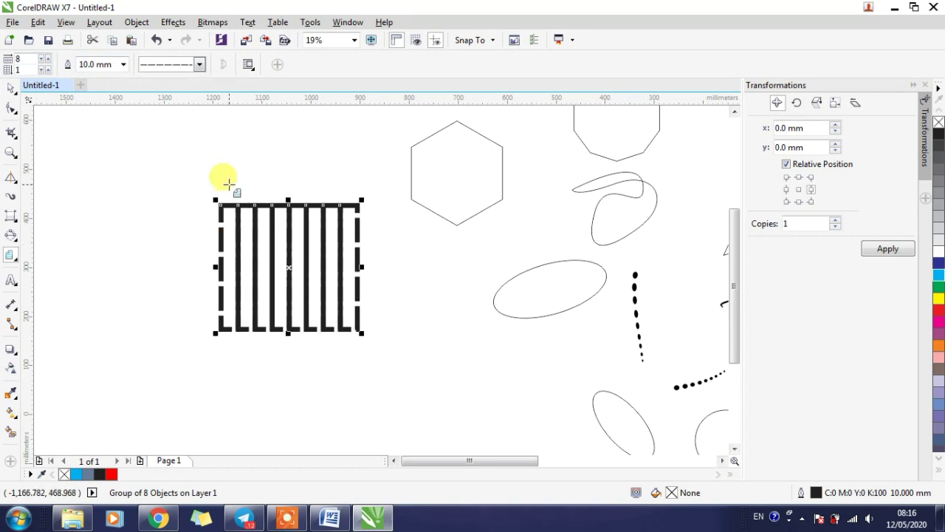
pyautogui.click(9, 90)
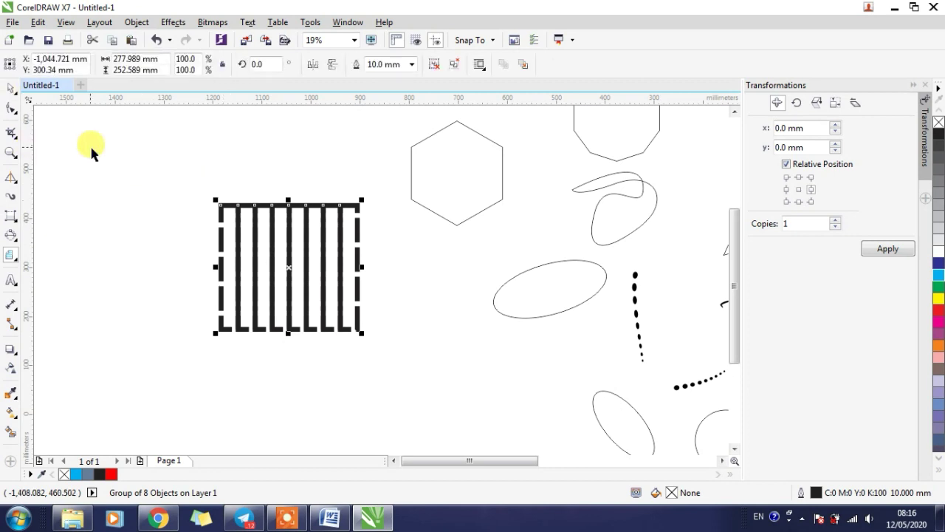
pyautogui.click(92, 151)
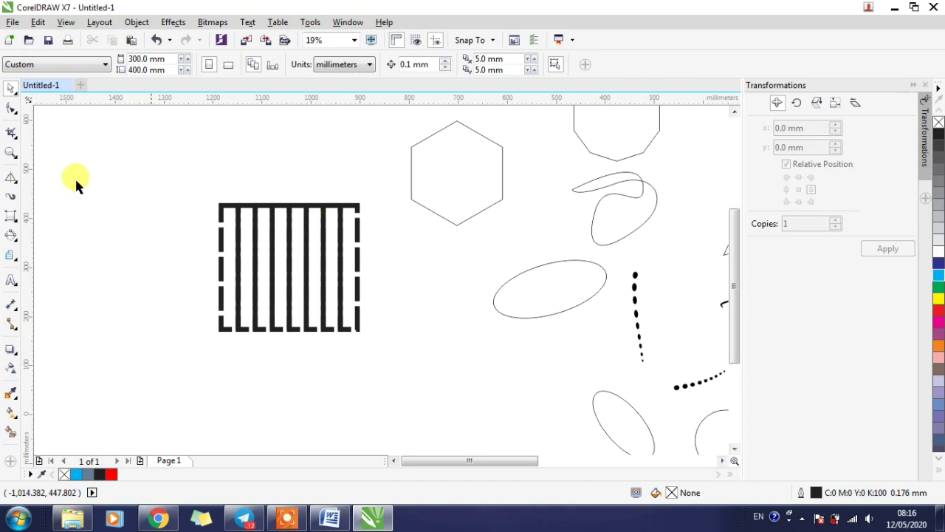
# - Draw two nine-revolution symmetrical spirals side by side, each about 200 by 250 mm, in the empty area left of the large arch curve
pyautogui.click(11, 221)
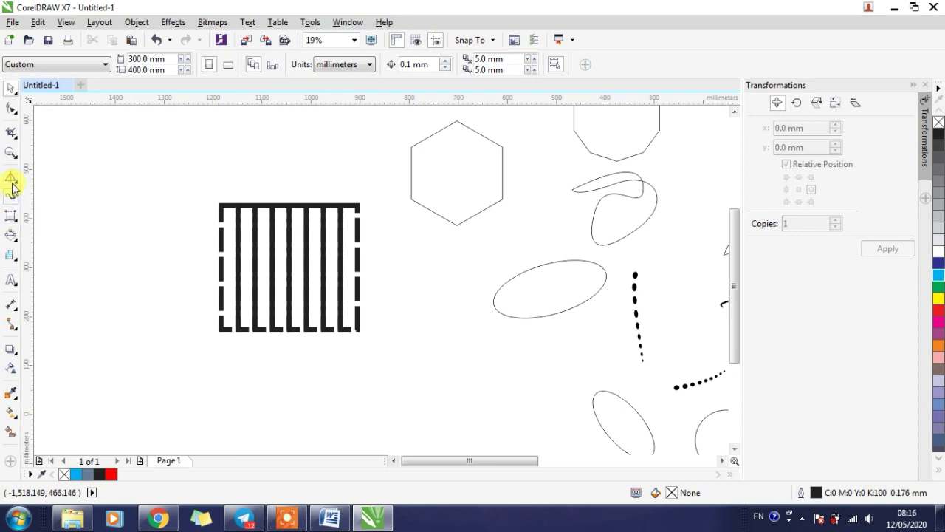
pyautogui.moveTo(9, 243)
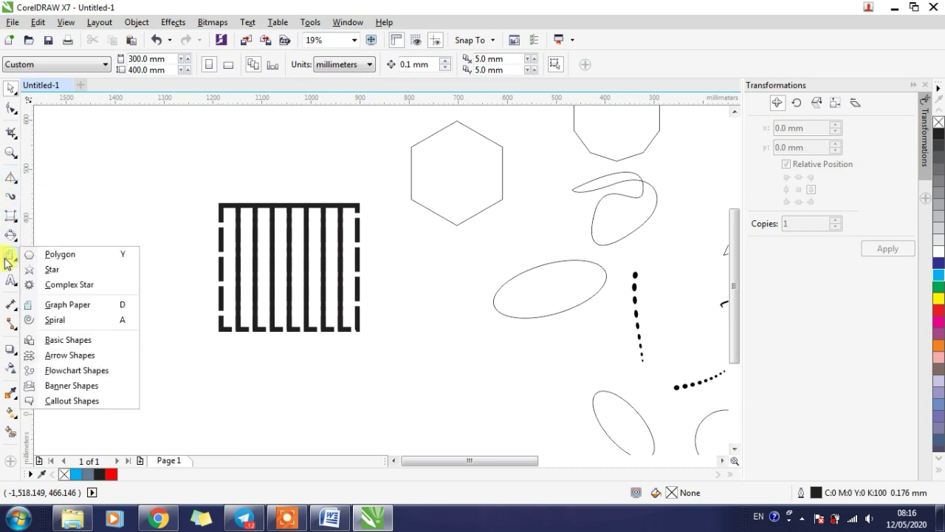
pyautogui.click(72, 322)
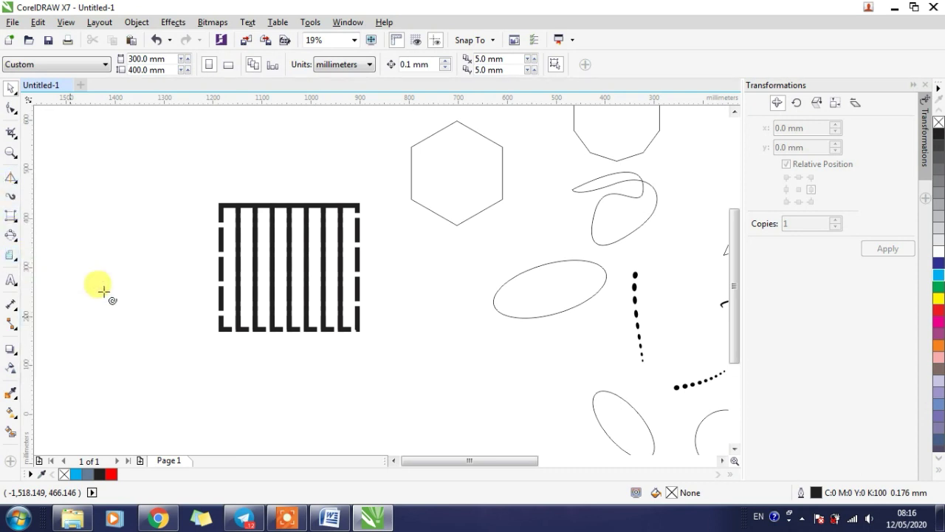
pyautogui.scroll(-2, 281, 239)
pyautogui.scroll(-2, 292, 292)
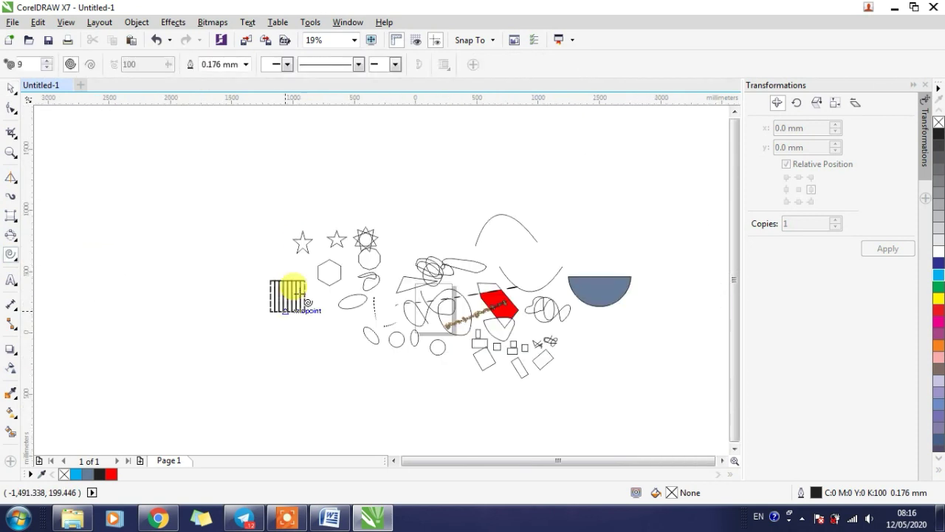
pyautogui.scroll(2, 558, 235)
pyautogui.scroll(2, 332, 166)
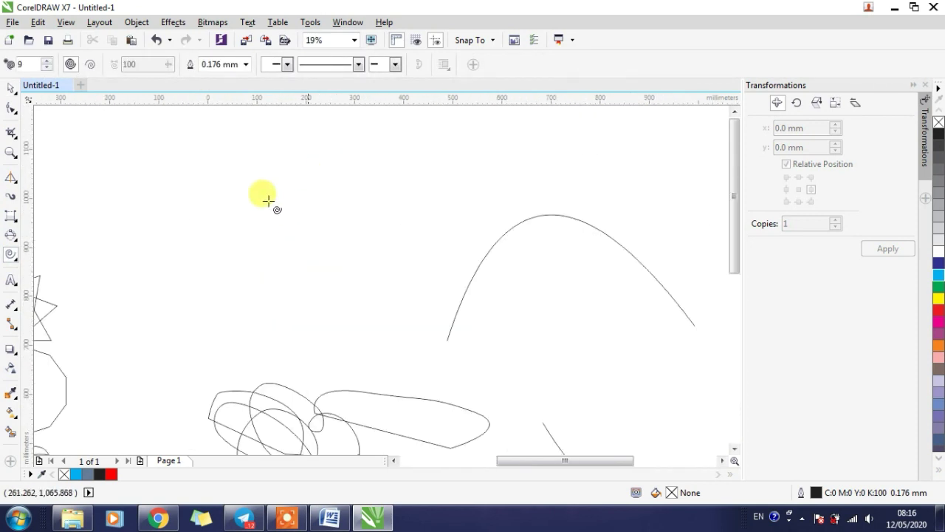
pyautogui.moveTo(157, 201); pyautogui.dragTo(258, 323)
pyautogui.moveTo(307, 190); pyautogui.dragTo(405, 316)
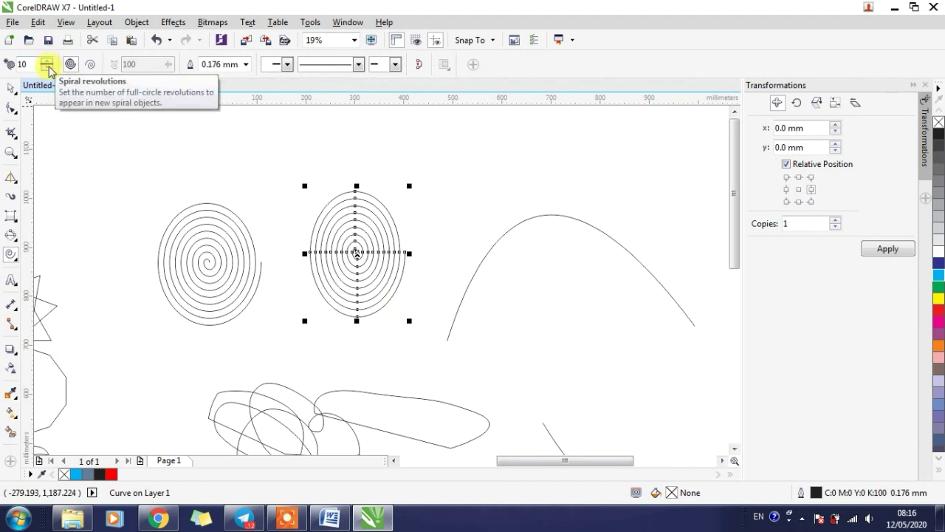
# - Set the spiral revolutions to 3 and draw a symmetrical spiral above the left one and a logarithmic spiral near the arch's upper left
pyautogui.click(48, 68)
pyautogui.click(47, 69)
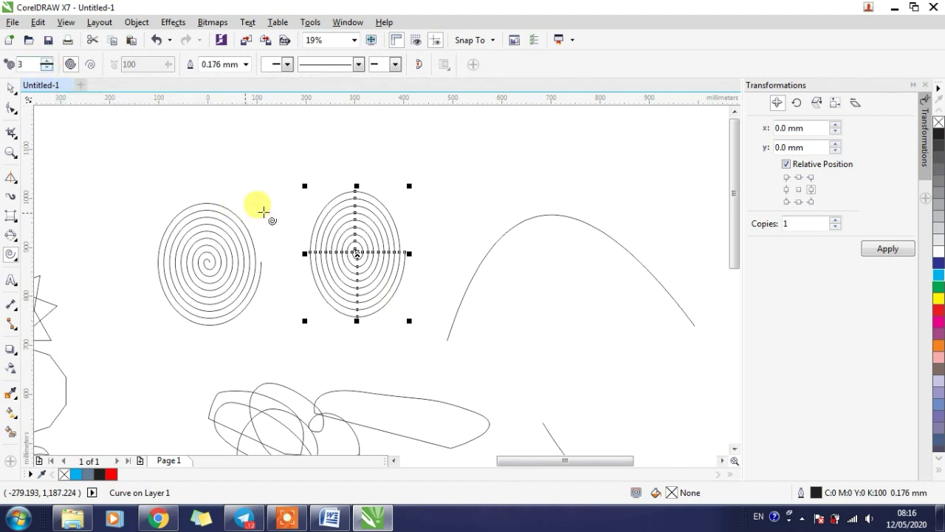
pyautogui.click(285, 190)
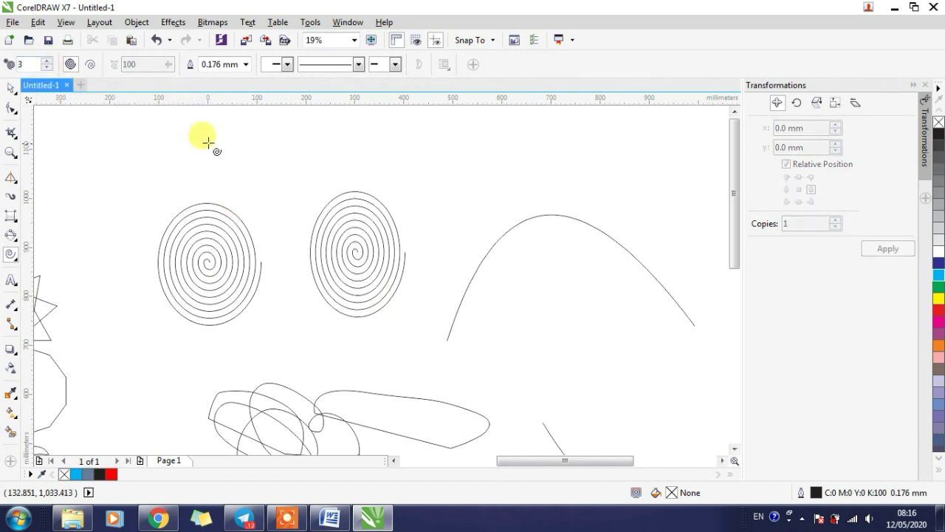
pyautogui.moveTo(211, 132); pyautogui.dragTo(299, 221)
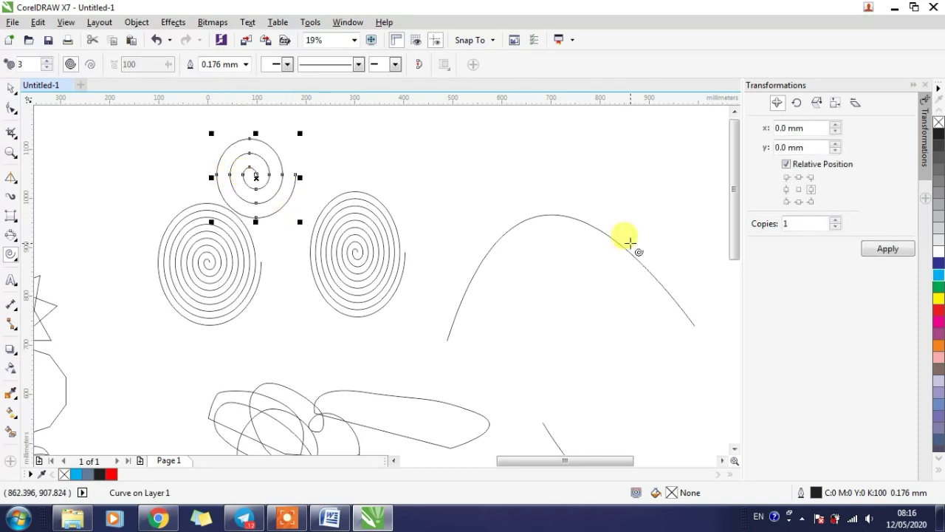
pyautogui.click(89, 68)
pyautogui.moveTo(427, 185); pyautogui.dragTo(521, 237)
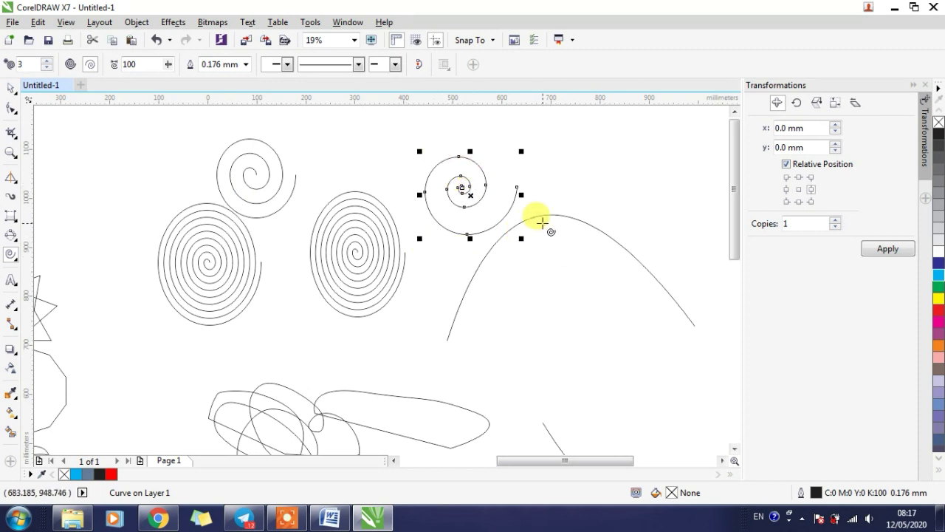
# - Add the artistic text "teks tool" in Arial 150 pt at the upper left of the spirals
pyautogui.click(11, 283)
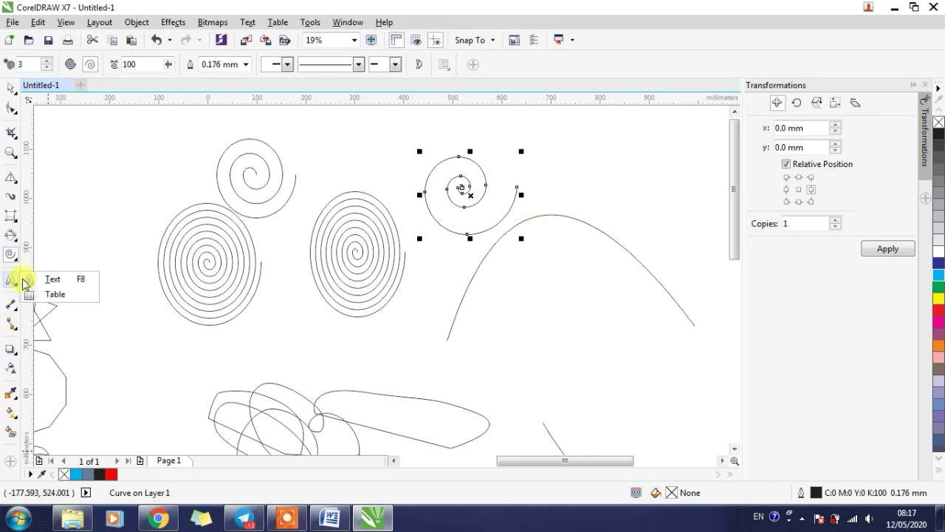
pyautogui.click(49, 280)
pyautogui.click(71, 209)
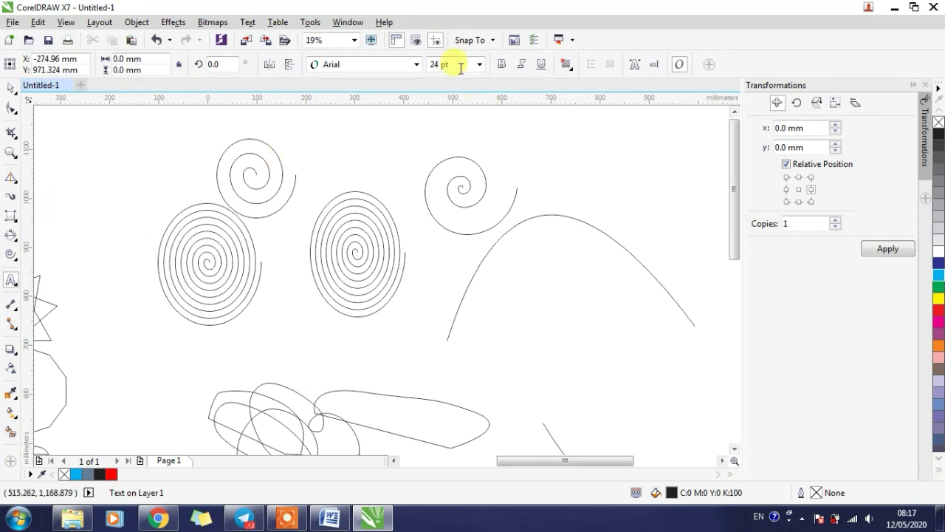
pyautogui.click(436, 62)
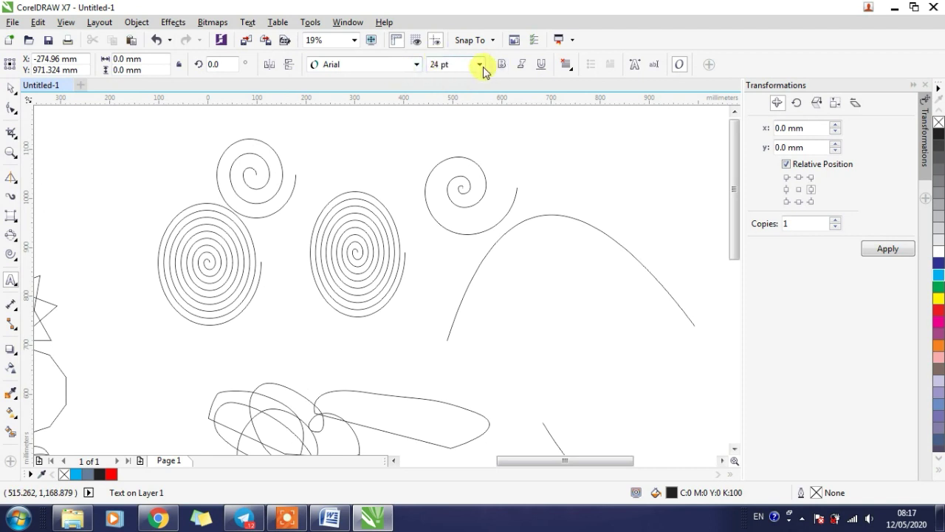
pyautogui.click(481, 65)
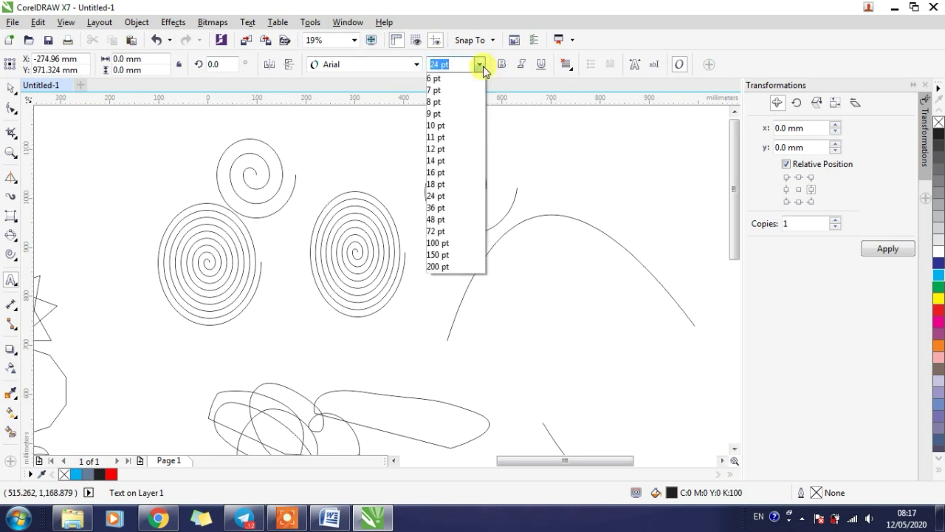
pyautogui.click(445, 255)
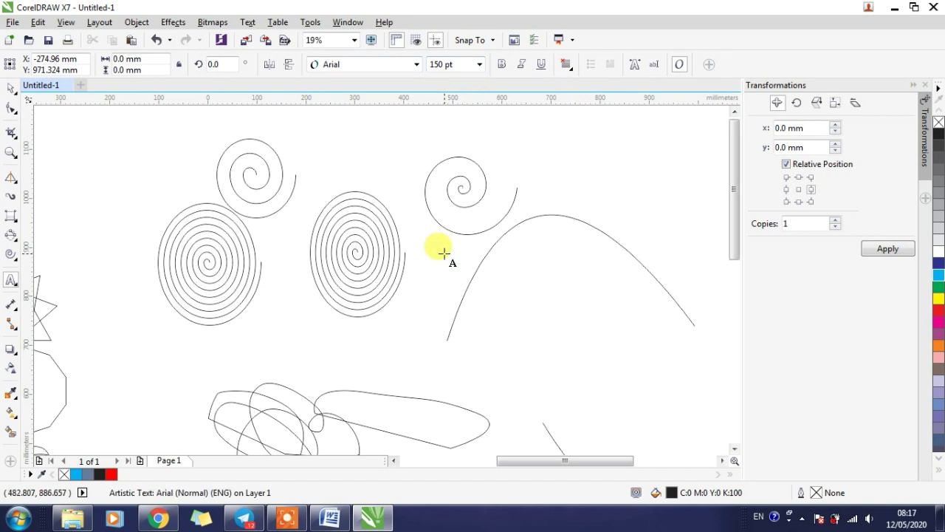
pyautogui.write('teks')
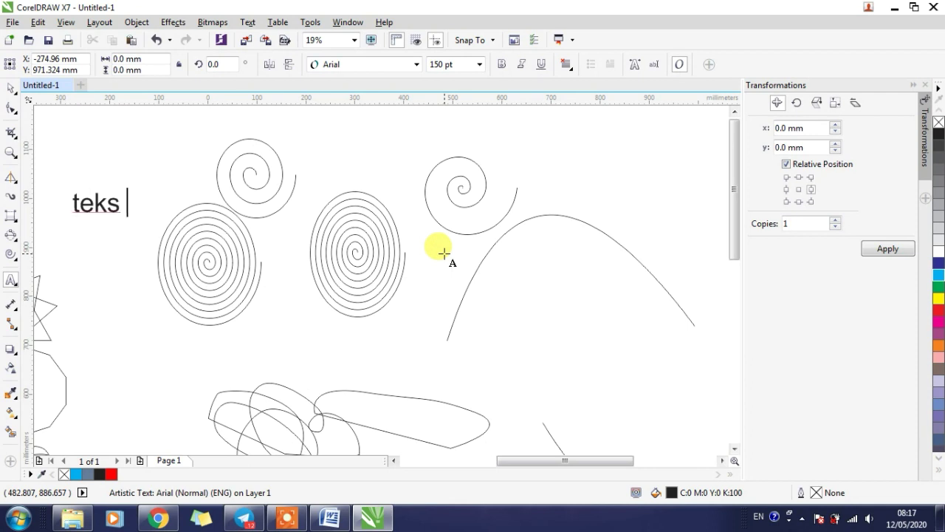
pyautogui.write(' tool')
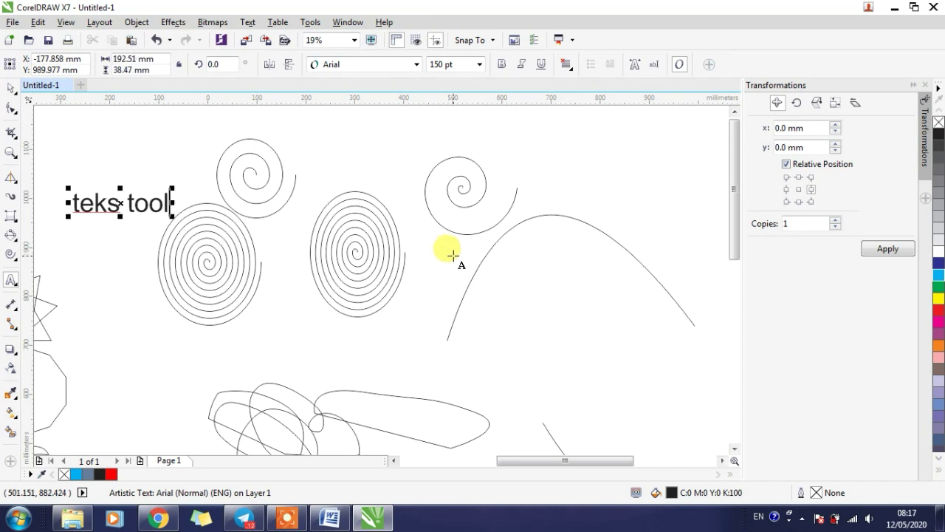
# - Draw a 4 by 4 table about 264 by 298 mm above the blue half circle, with orange background set as the Graphic default
pyautogui.click(12, 285)
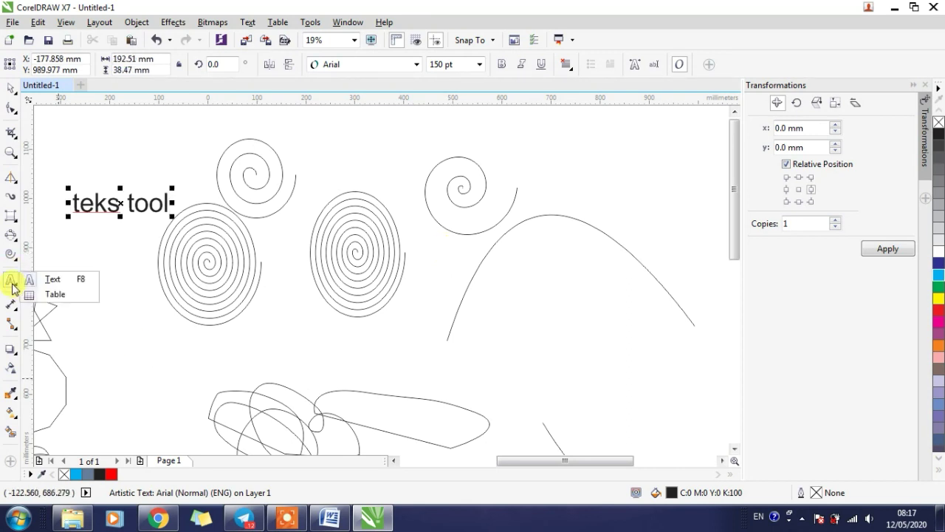
pyautogui.click(39, 294)
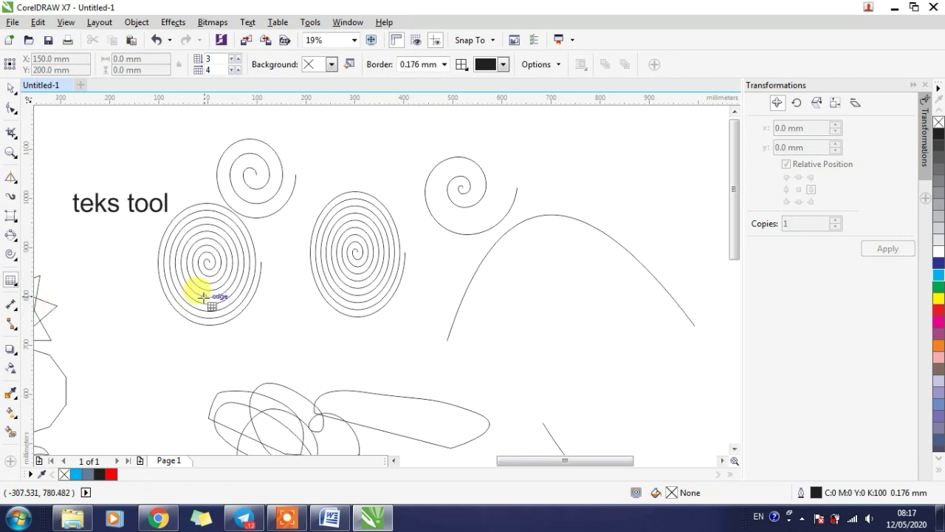
pyautogui.scroll(-1, 169, 290)
pyautogui.scroll(1, 473, 291)
pyautogui.scroll(-1, 160, 182)
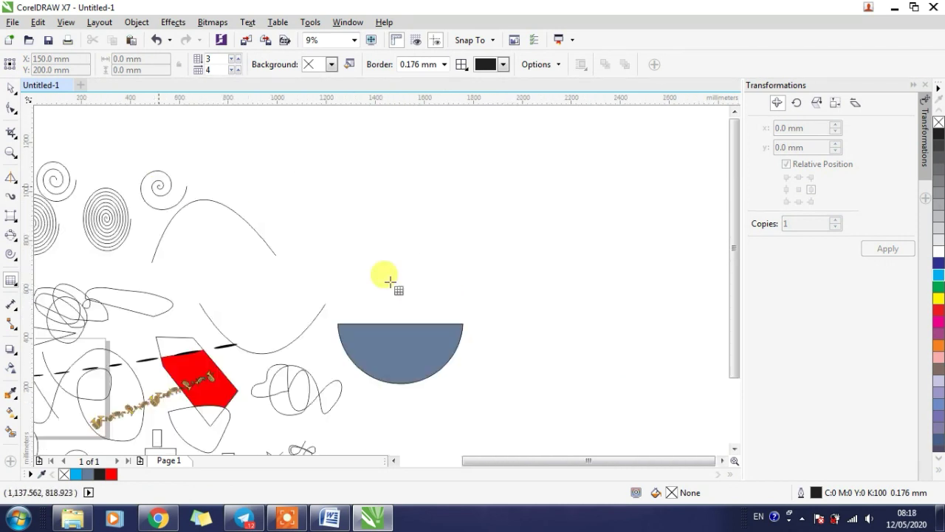
pyautogui.scroll(1, 390, 282)
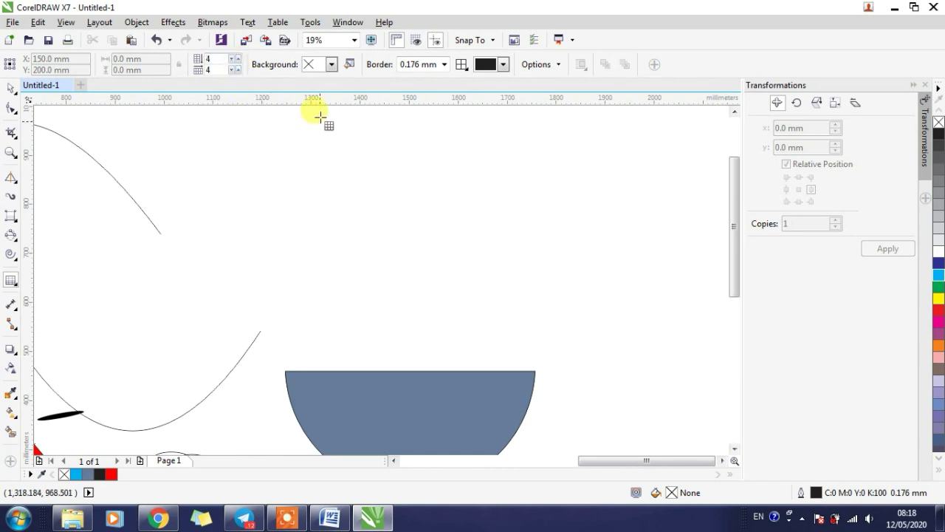
pyautogui.click(331, 65)
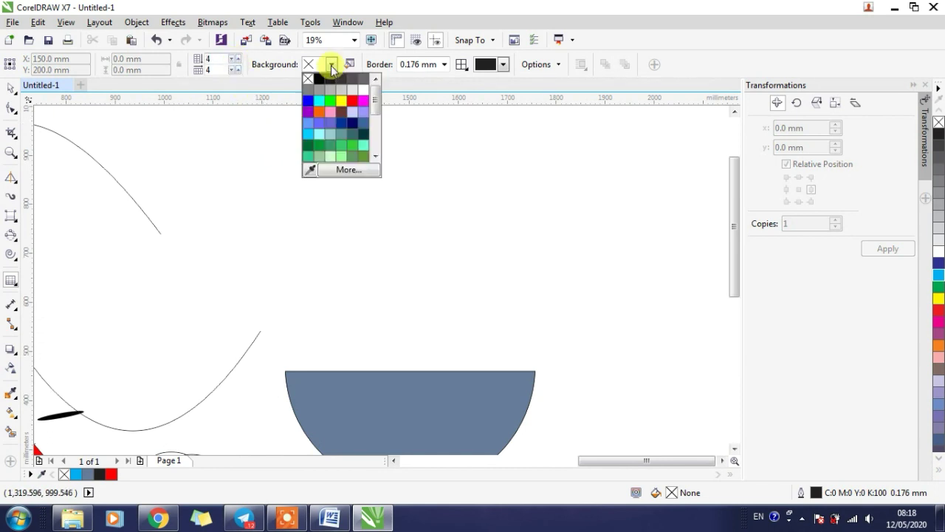
pyautogui.click(320, 111)
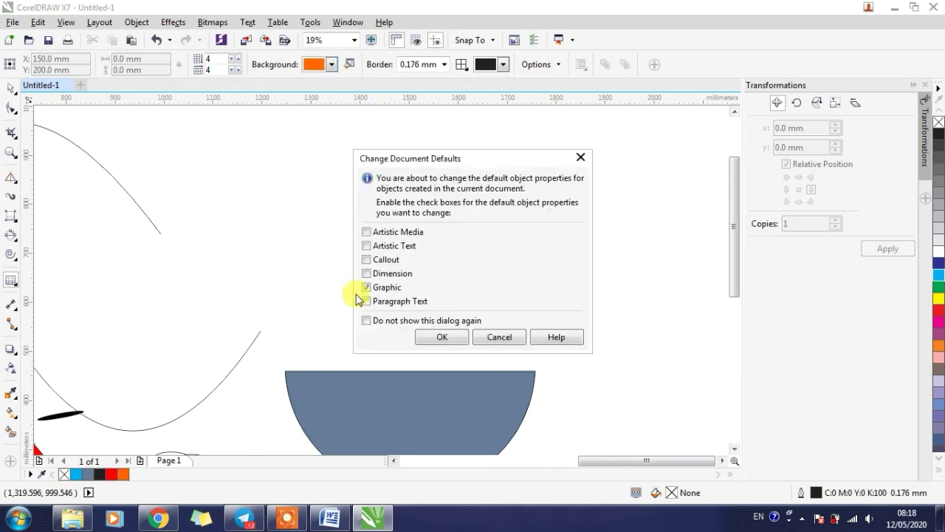
pyautogui.click(441, 337)
pyautogui.moveTo(252, 157); pyautogui.dragTo(382, 304)
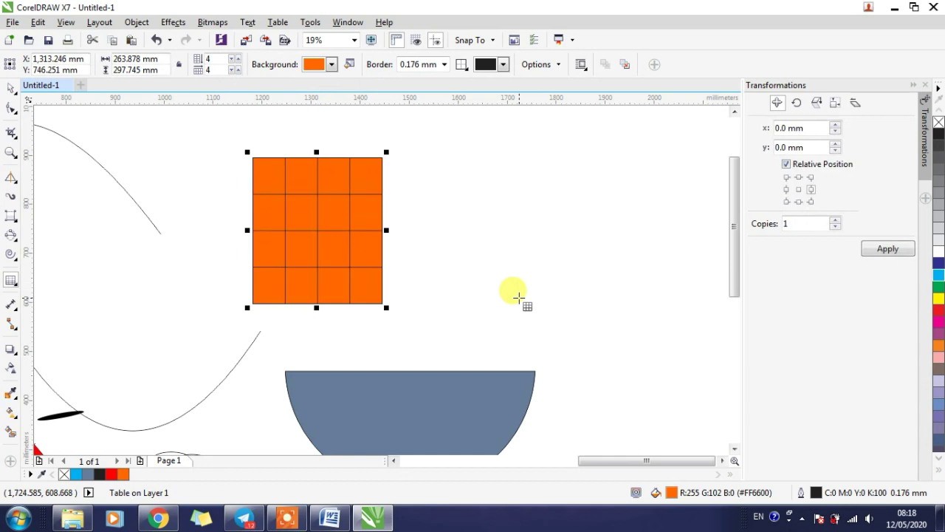
pyautogui.click(10, 87)
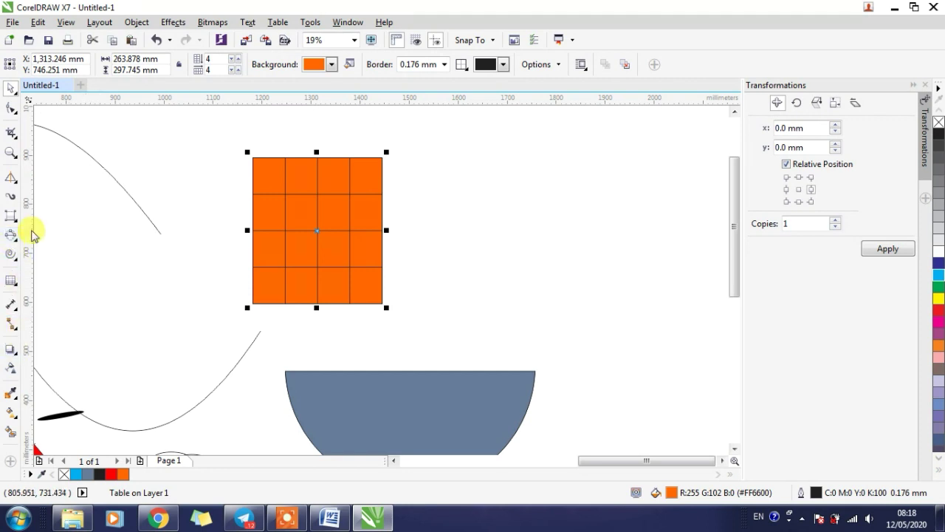
pyautogui.click(15, 284)
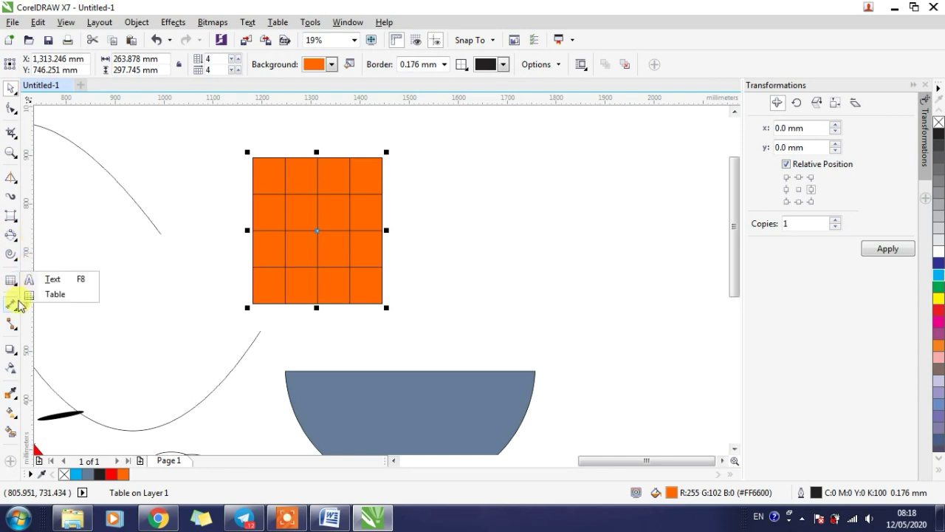
pyautogui.moveTo(6, 354)
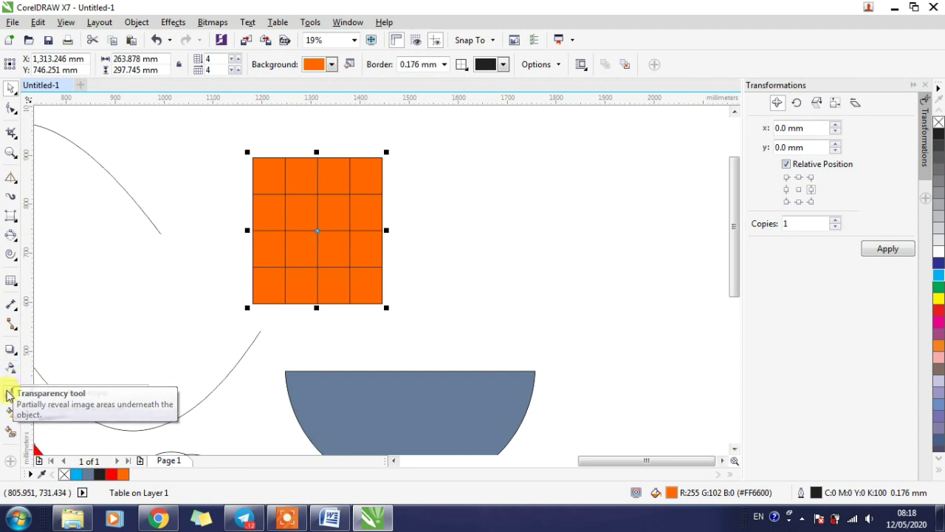
pyautogui.moveTo(7, 389)
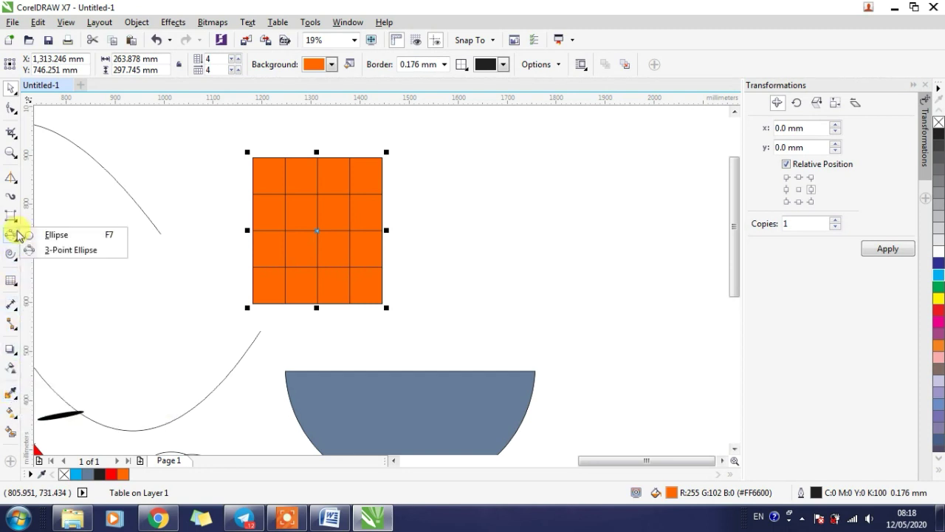
pyautogui.moveTo(14, 218)
pyautogui.moveTo(10, 178)
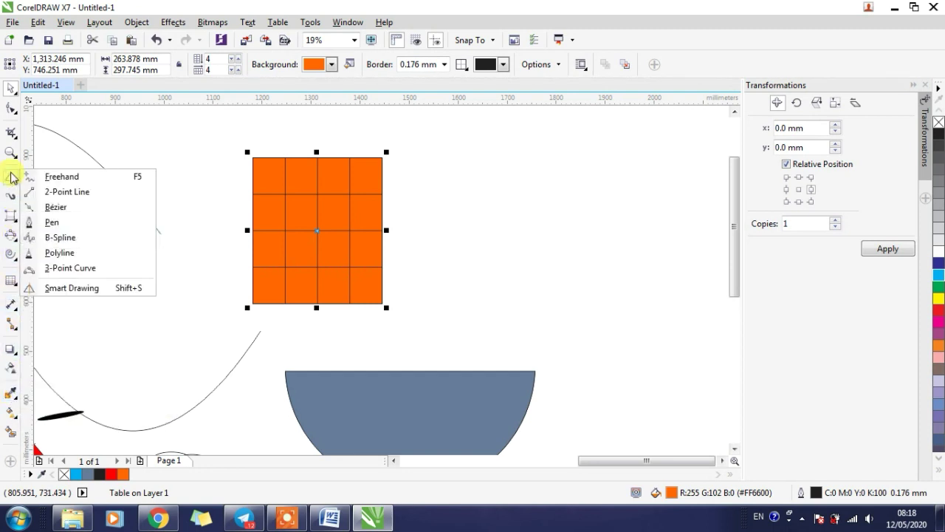
# - Draw a cross with Basic Shapes, about 213 by 226 mm, in the empty area right of the orange table
pyautogui.moveTo(13, 262)
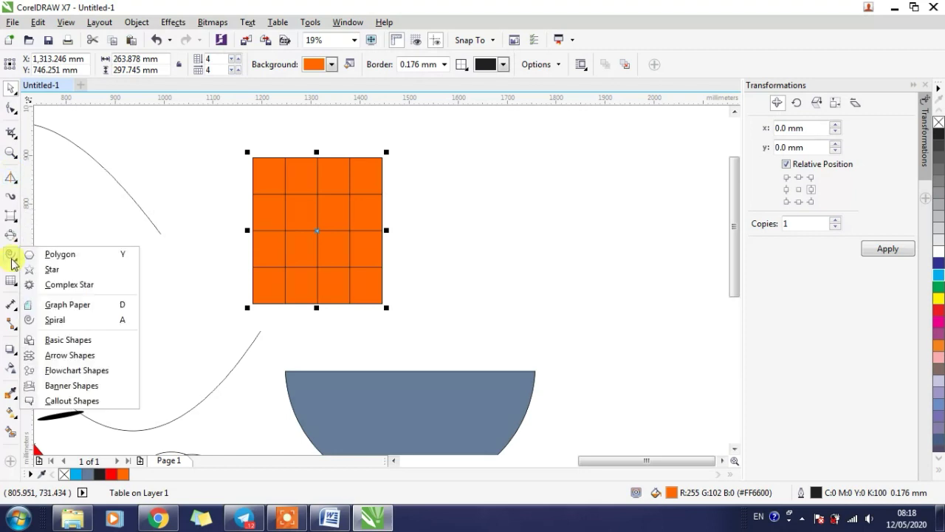
pyautogui.click(89, 342)
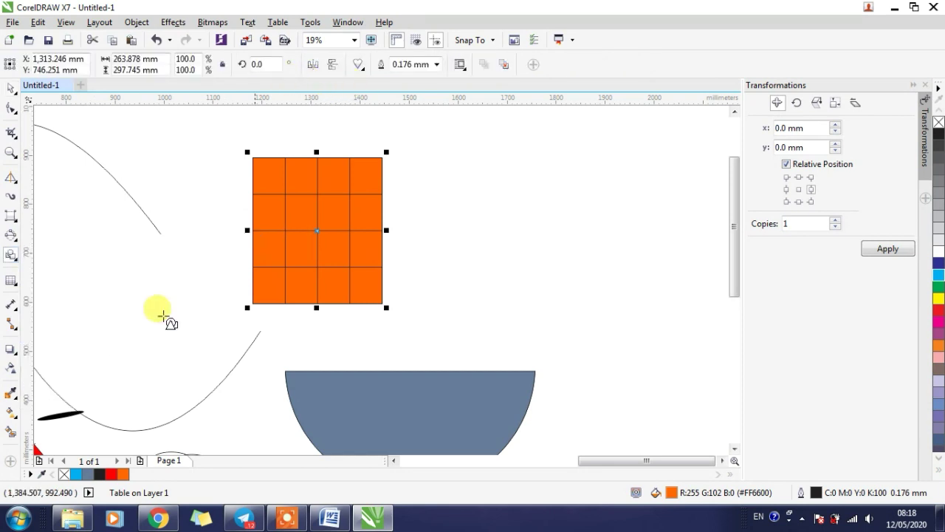
pyautogui.click(361, 66)
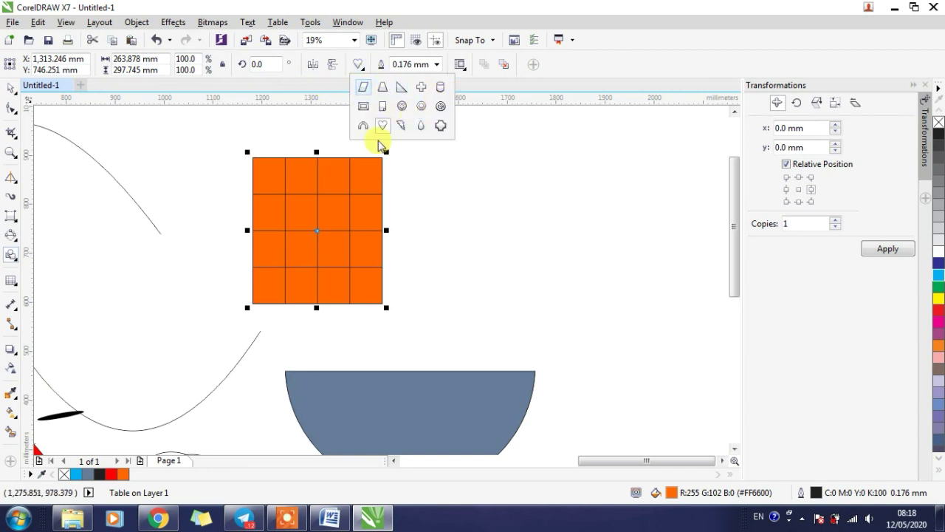
pyautogui.click(420, 88)
pyautogui.moveTo(485, 199)
pyautogui.mouseDown()
pyautogui.moveTo(504, 209)
pyautogui.moveTo(590, 310)
pyautogui.mouseUp()
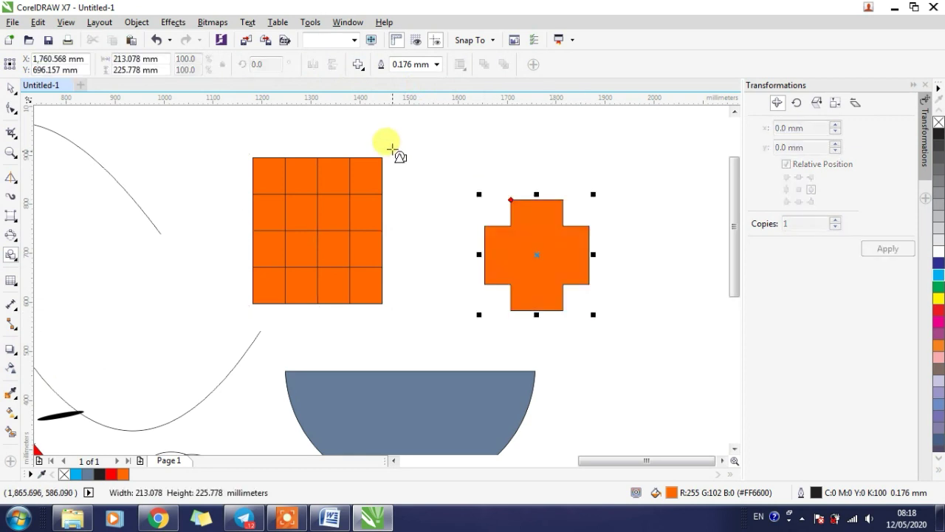
# - Draw a half-ring arch basic shape about 192 by 112 mm just left of the orange table
pyautogui.click(358, 65)
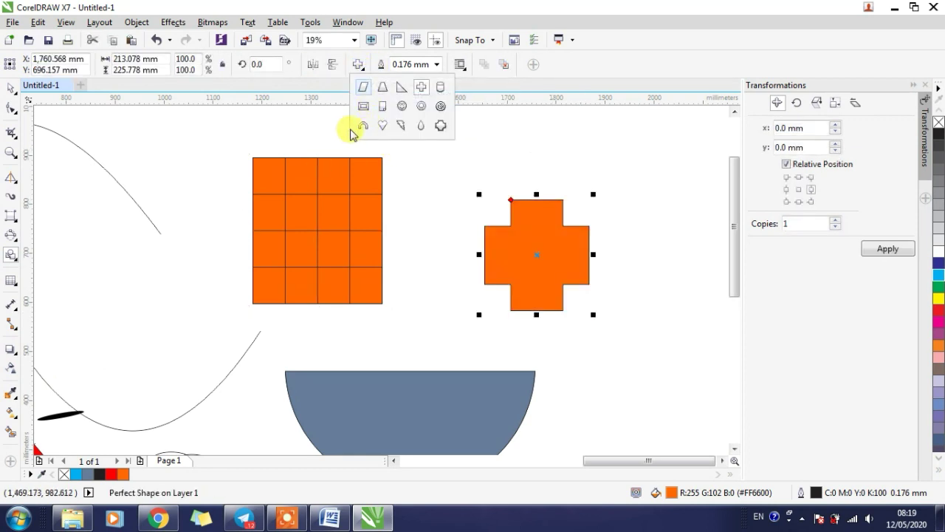
pyautogui.click(363, 125)
pyautogui.moveTo(135, 164); pyautogui.dragTo(232, 270)
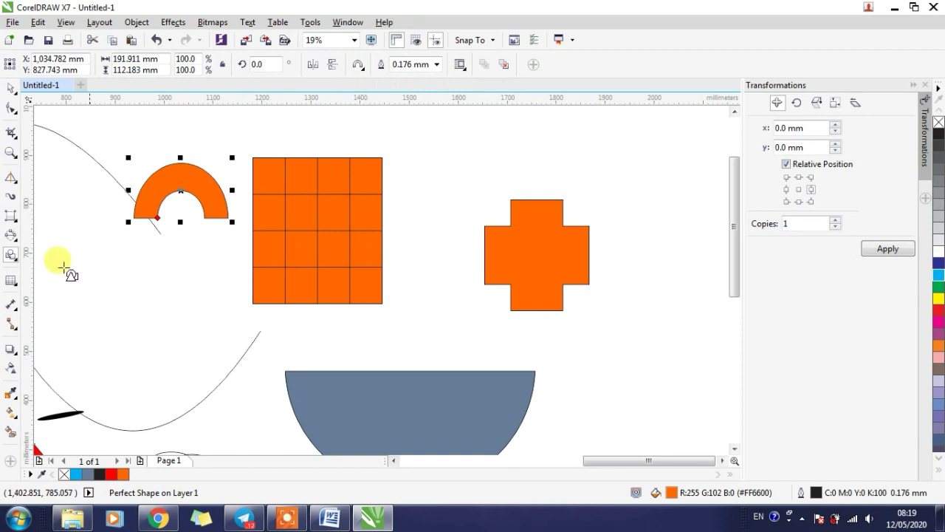
# - Draw the block shape with up and down arrowheads from Arrow Shapes, about 384 by 230 mm, above and right of the orange cross
pyautogui.click(13, 256)
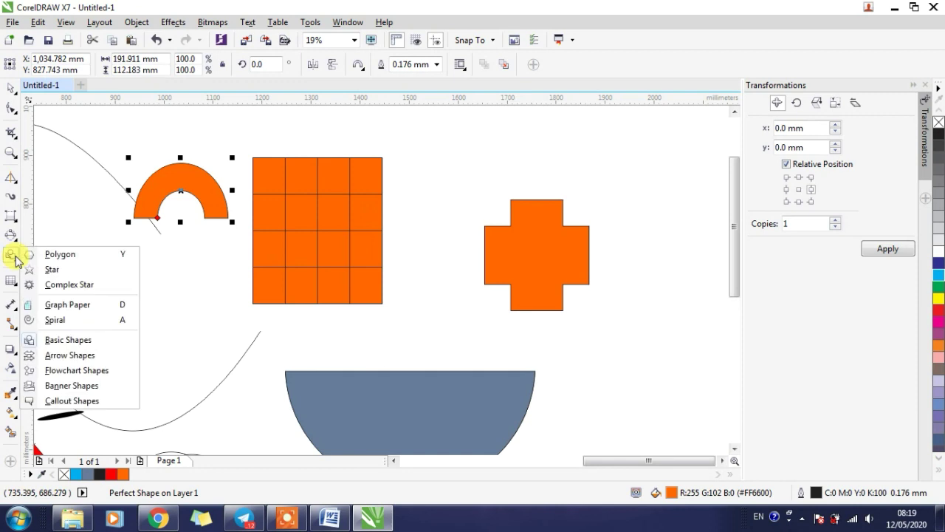
pyautogui.click(90, 360)
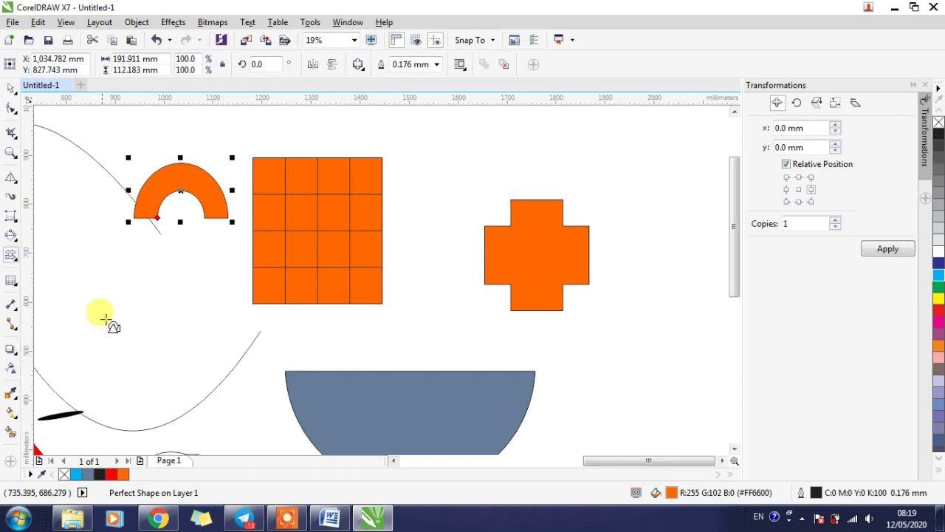
pyautogui.scroll(-2, 106, 321)
pyautogui.scroll(2, 422, 200)
pyautogui.moveTo(270, 191); pyautogui.dragTo(459, 303)
# - Draw a right-pointing arrow shape about 329 by 222 mm to the right of the double-headed arrow block
pyautogui.click(361, 67)
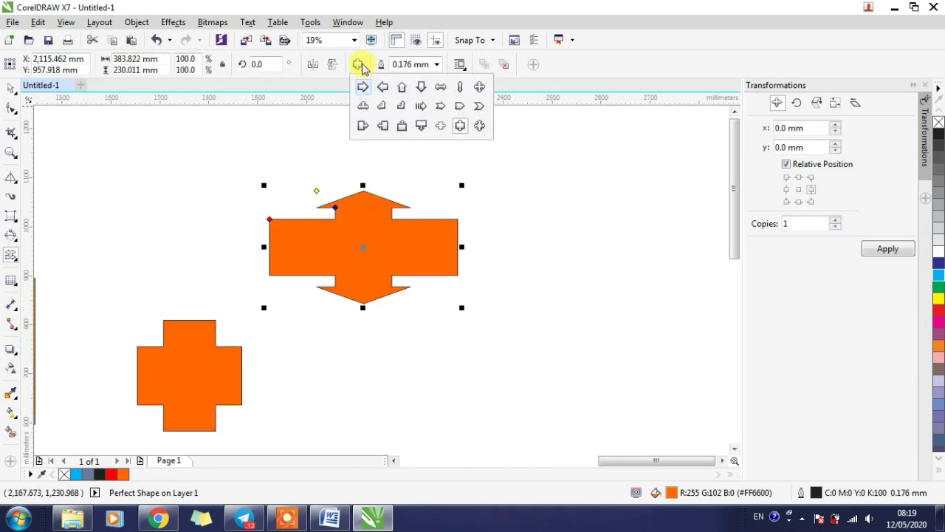
pyautogui.click(362, 87)
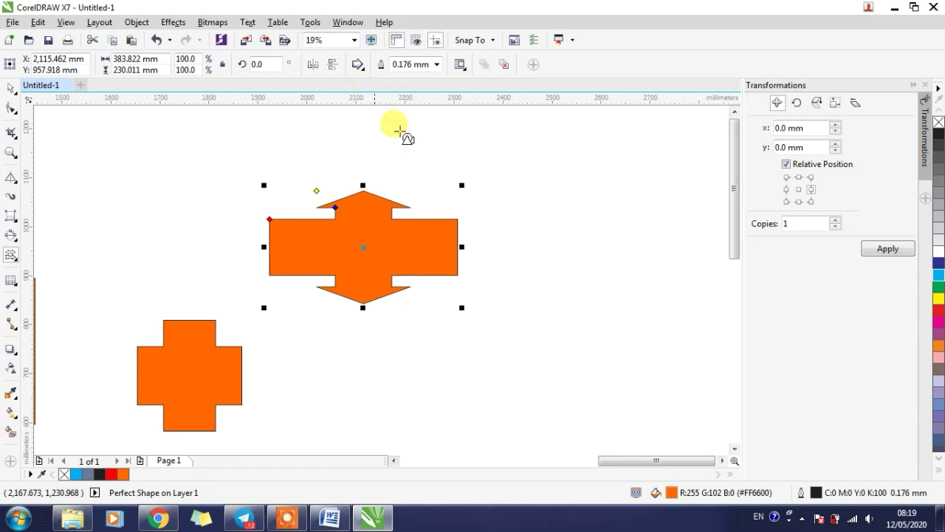
pyautogui.moveTo(458, 150); pyautogui.dragTo(624, 265)
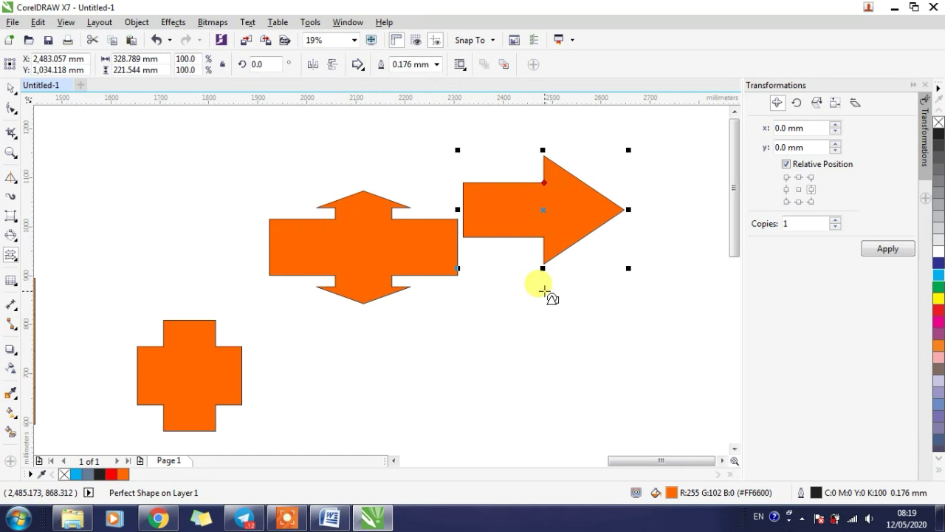
# - Draw a split-diamond flowchart shape about 155 by 190 mm below the two arrow shapes
pyautogui.click(14, 258)
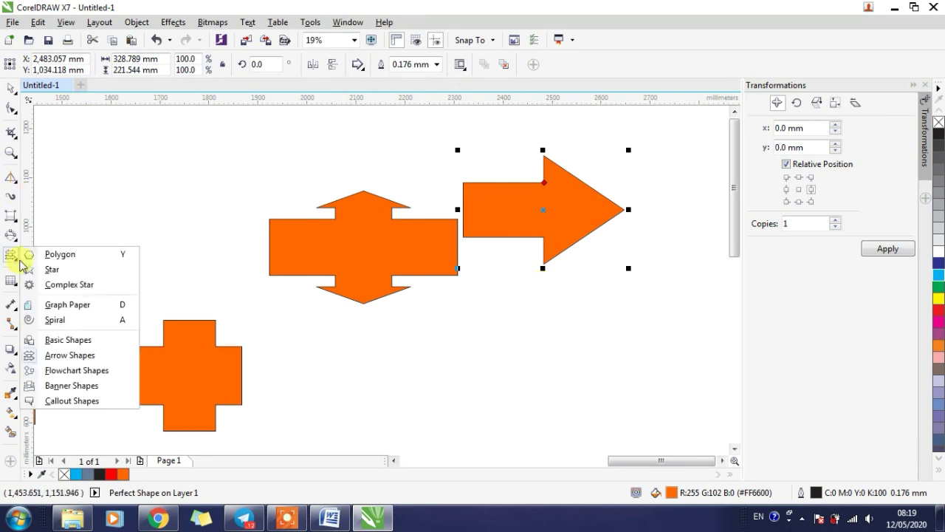
pyautogui.click(27, 369)
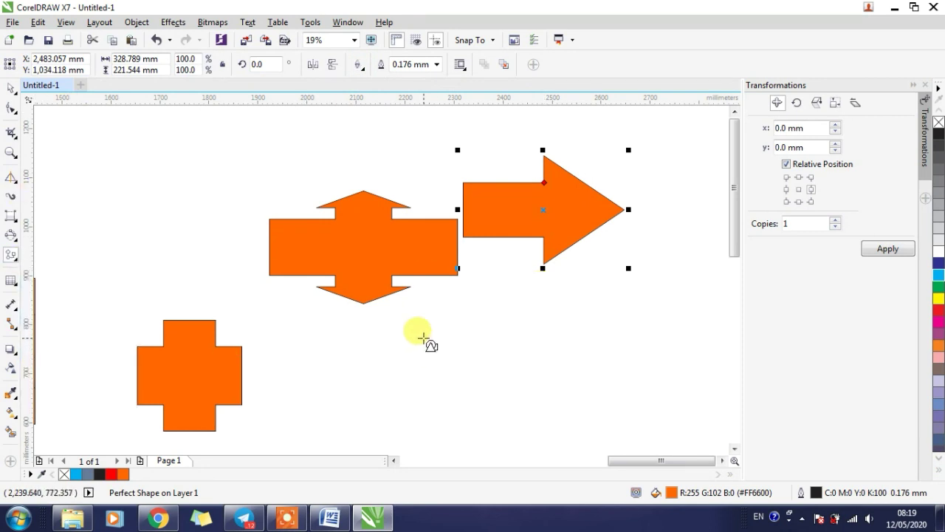
pyautogui.moveTo(429, 330); pyautogui.dragTo(517, 433)
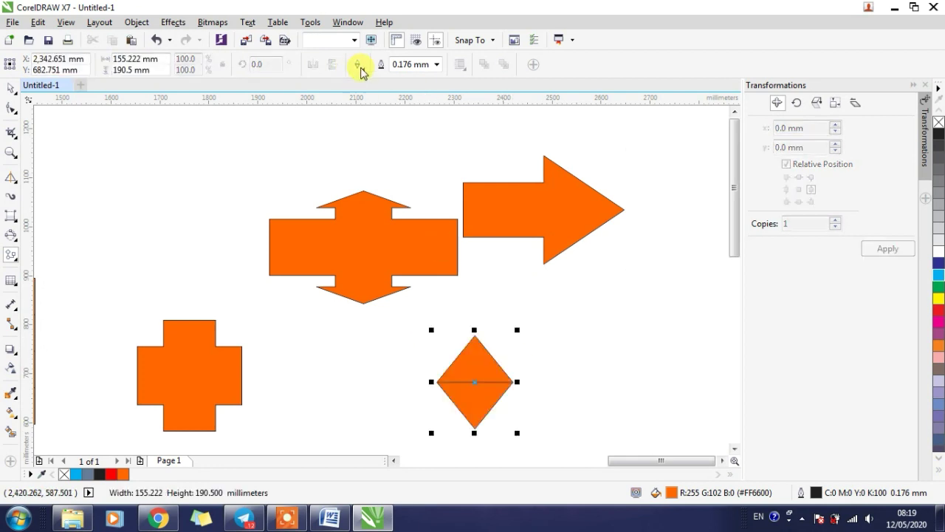
# - Draw a stacked-documents flowchart shape about 137 by 146 mm to the right of the diamond
pyautogui.click(361, 70)
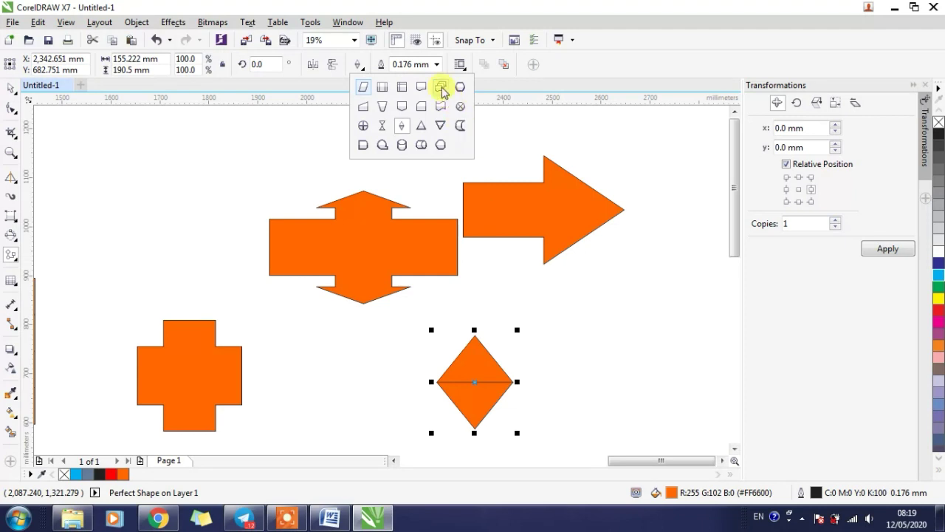
pyautogui.click(440, 88)
pyautogui.moveTo(578, 315); pyautogui.dragTo(646, 388)
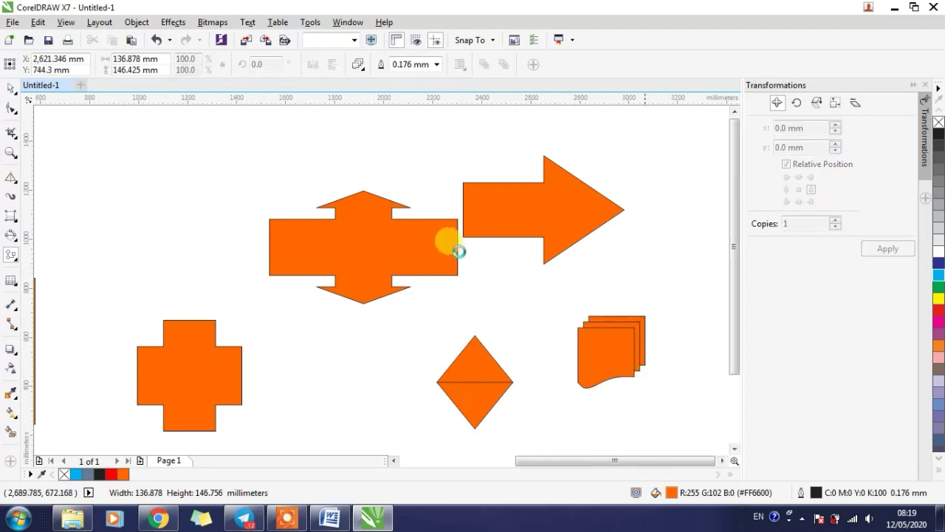
# - Draw a banner shape with its centre panel raised above the ribbon tails, about 308 by 192 mm, below and left of the diamond
pyautogui.scroll(-2, 566, 296)
pyautogui.scroll(2, 553, 197)
pyautogui.scroll(-2, 544, 271)
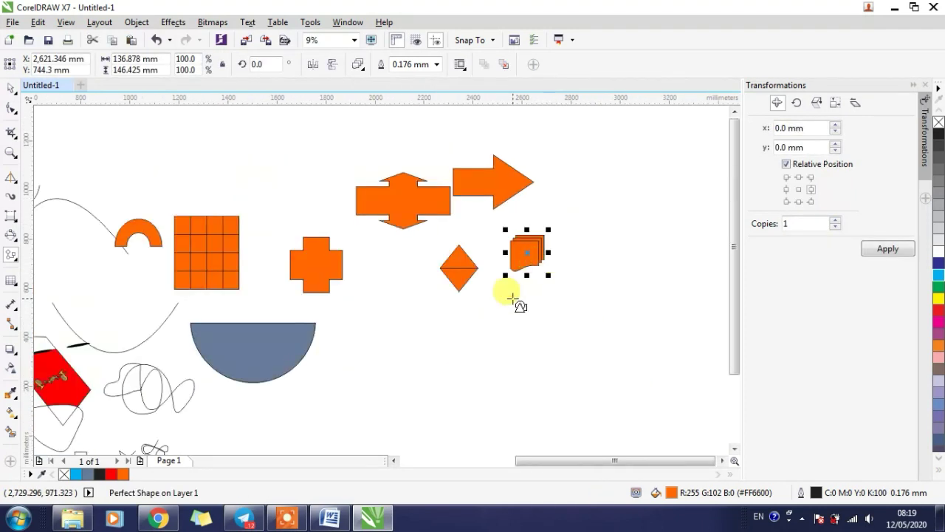
pyautogui.click(410, 308)
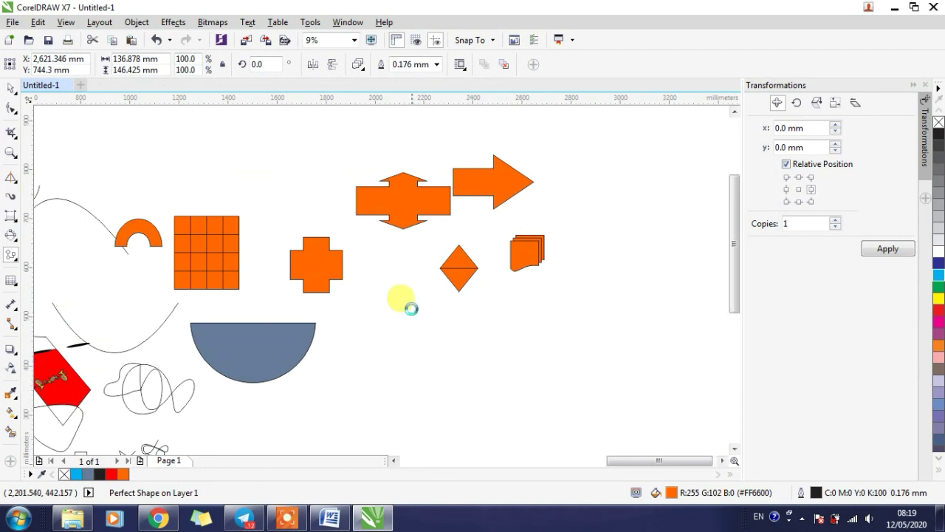
pyautogui.scroll(2, 410, 308)
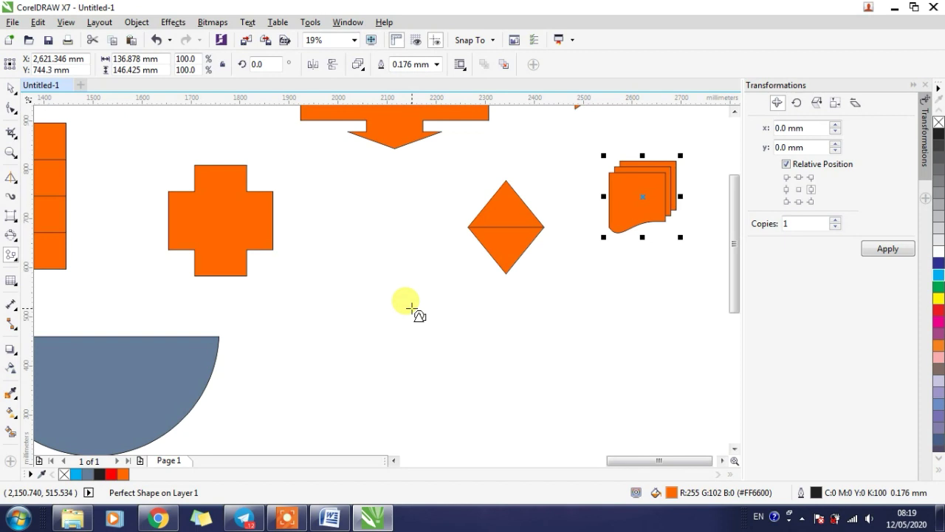
pyautogui.click(10, 89)
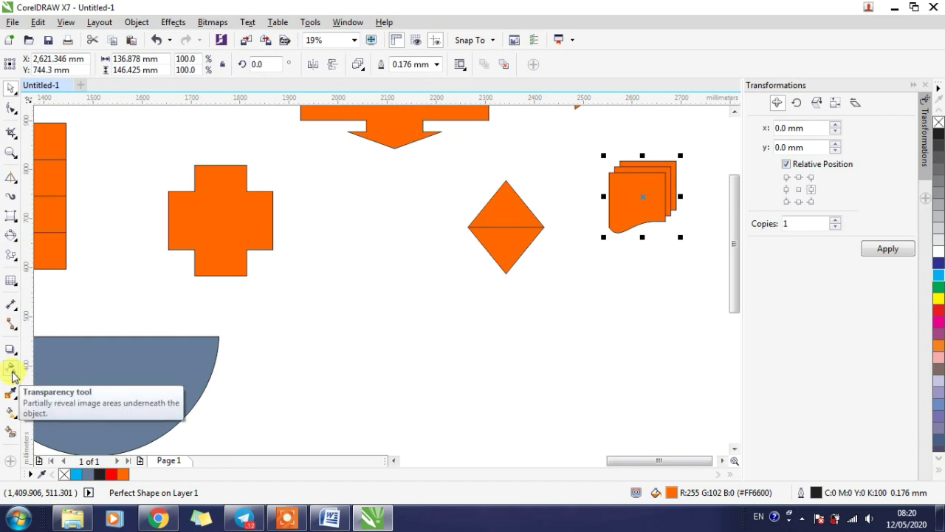
pyautogui.click(11, 255)
pyautogui.click(73, 384)
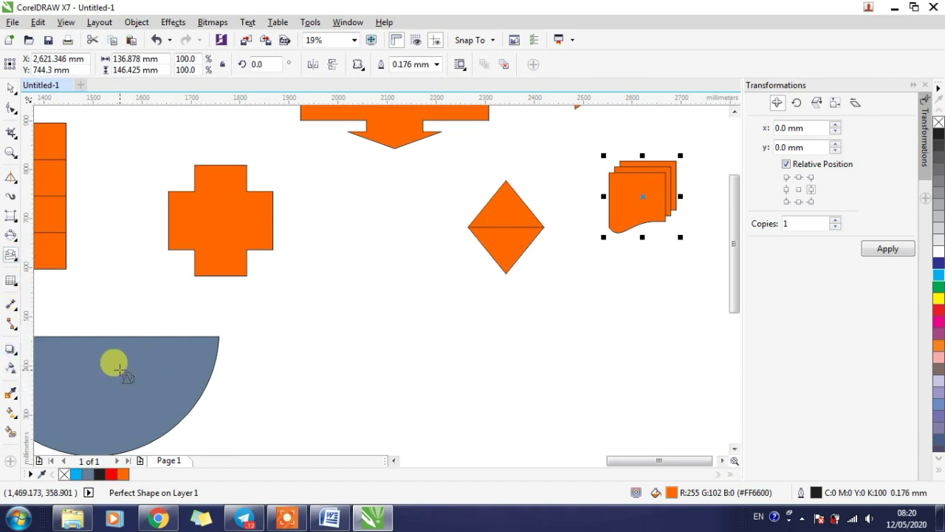
pyautogui.click(358, 66)
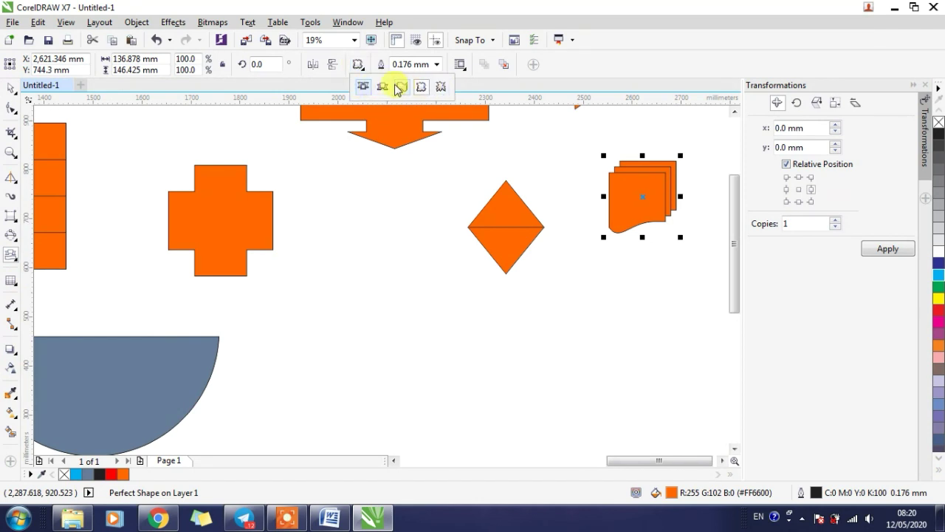
pyautogui.click(382, 87)
pyautogui.moveTo(317, 299); pyautogui.dragTo(478, 401)
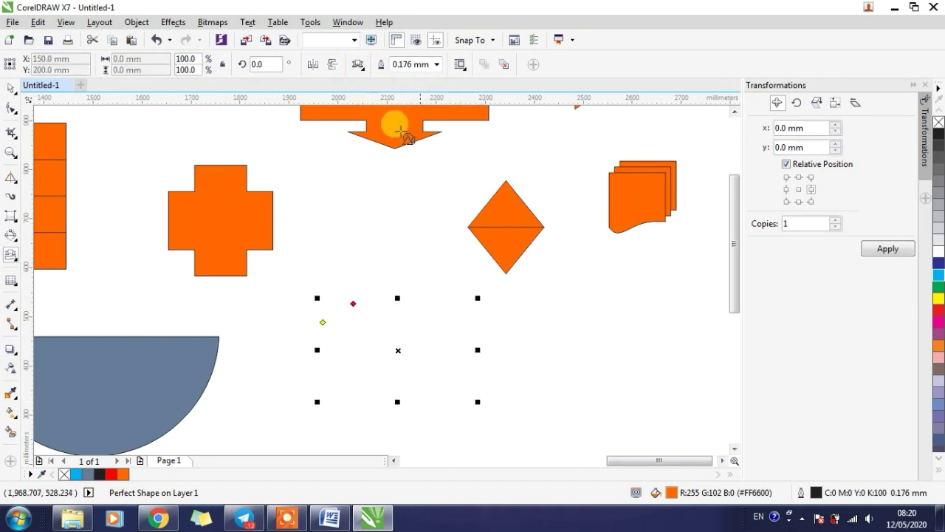
# - Draw a second banner with its centre panel lower than the tails, about 174 by 158 mm, between the cross and the diamond
pyautogui.click(359, 67)
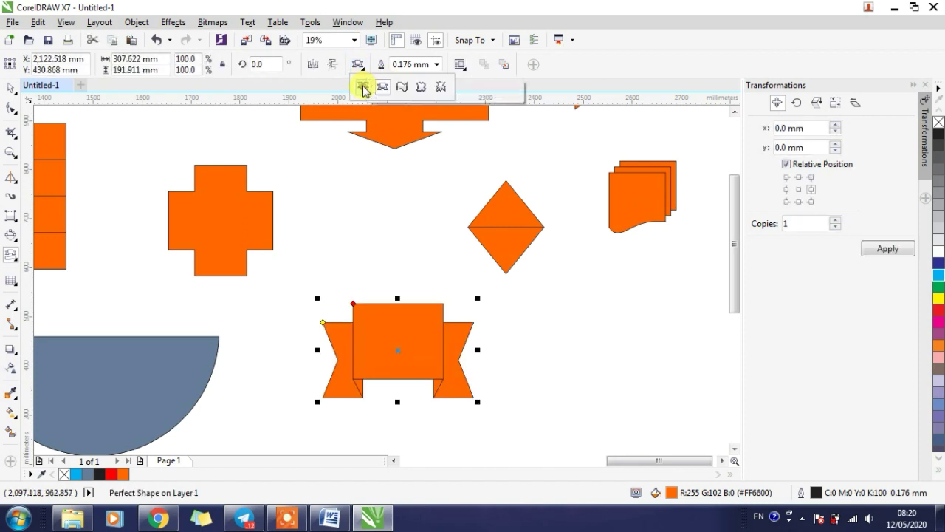
pyautogui.click(363, 87)
pyautogui.moveTo(343, 194); pyautogui.dragTo(438, 281)
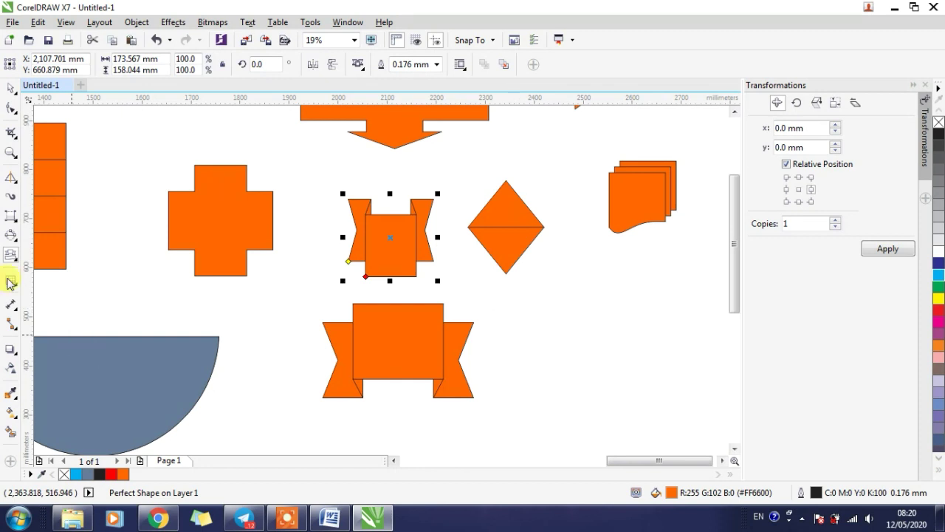
# - Draw a round speech-bubble callout about 343 by 301 mm below the stacked-documents shape, with its tail pointing down and left
pyautogui.click(11, 255)
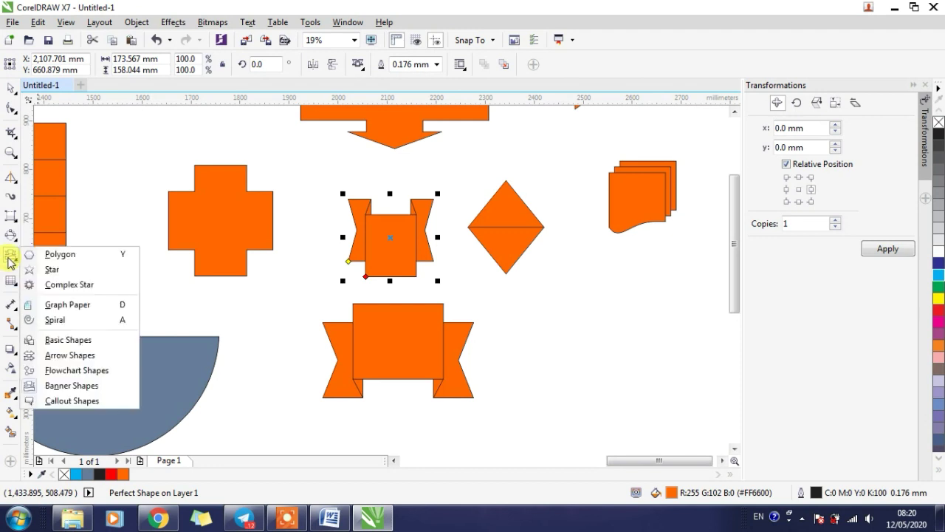
pyautogui.click(80, 387)
pyautogui.scroll(-1, 141, 325)
pyautogui.scroll(1, 380, 348)
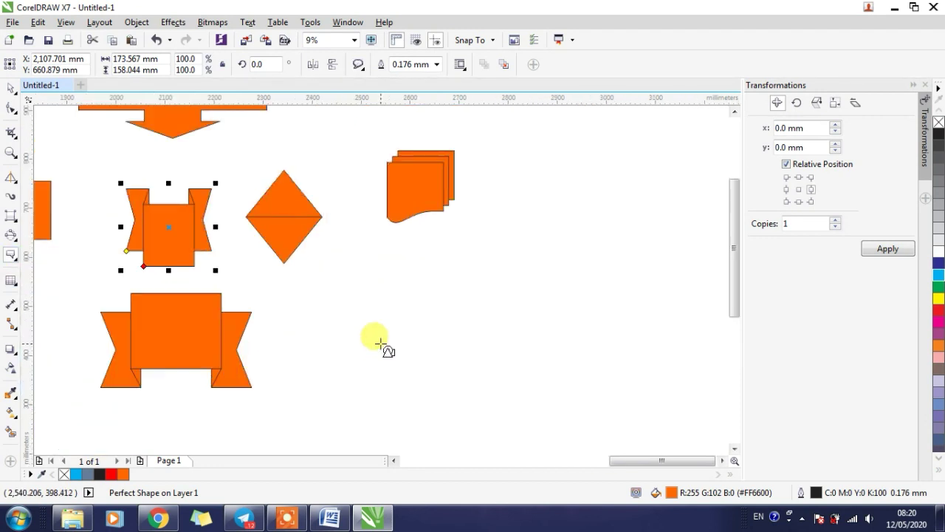
pyautogui.moveTo(348, 372); pyautogui.dragTo(518, 249)
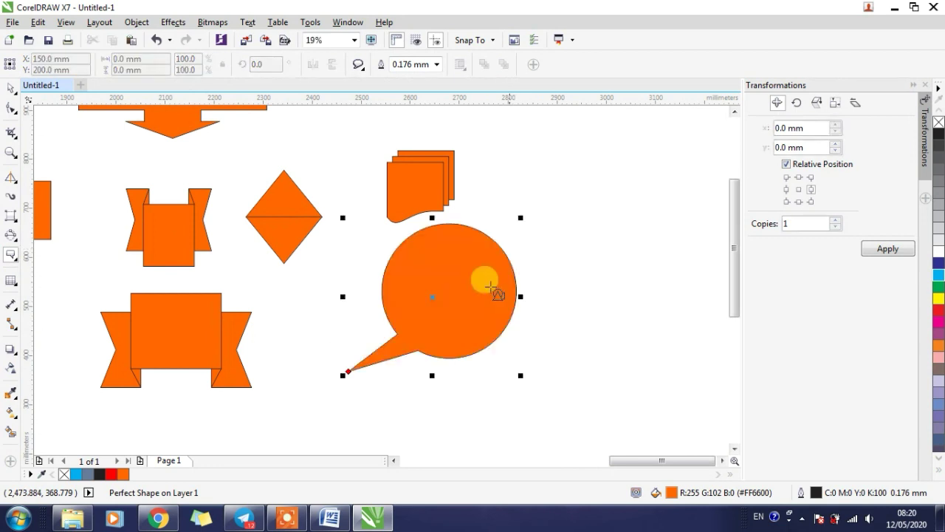
# - Draw another round speech-bubble callout about 363 by 307 mm below the larger banner
pyautogui.click(358, 67)
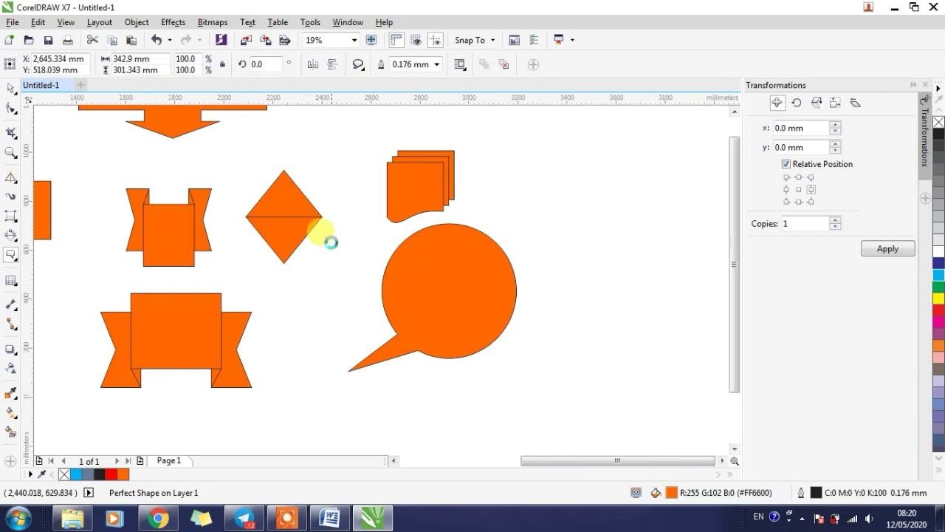
pyautogui.scroll(-2, 321, 238)
pyautogui.scroll(2, 258, 359)
pyautogui.moveTo(247, 384); pyautogui.dragTo(411, 249)
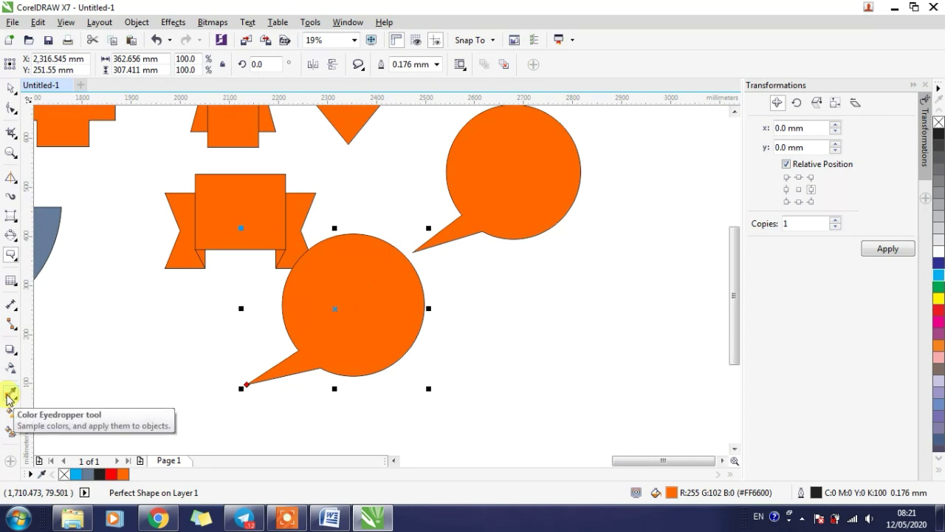
# - Sample the blue-grey half circle with the Color Eyedropper, apply that colour to both round callouts, and fit all objects in view
pyautogui.click(7, 396)
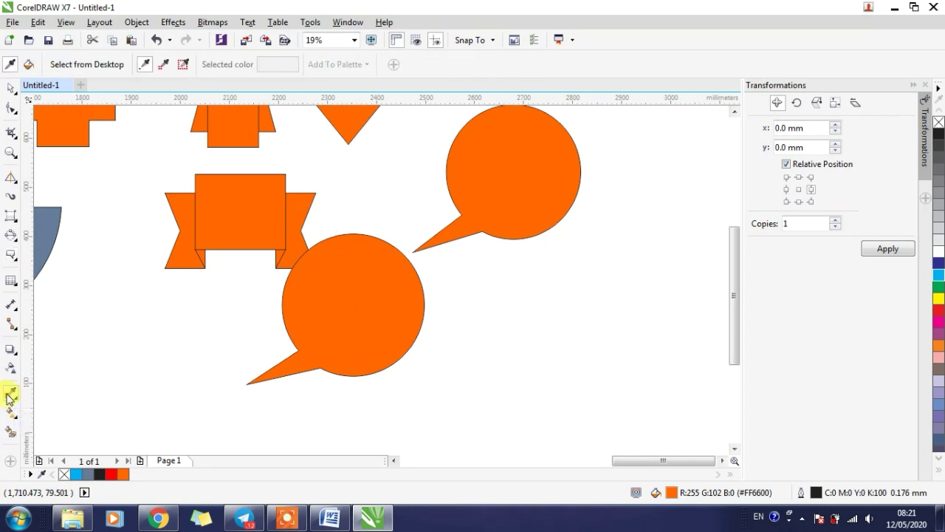
pyautogui.click(49, 227)
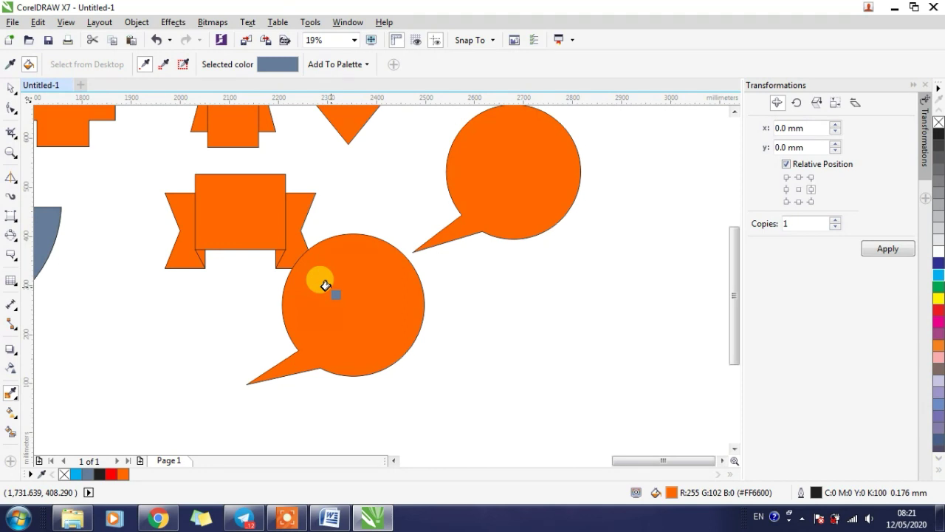
pyautogui.click(325, 285)
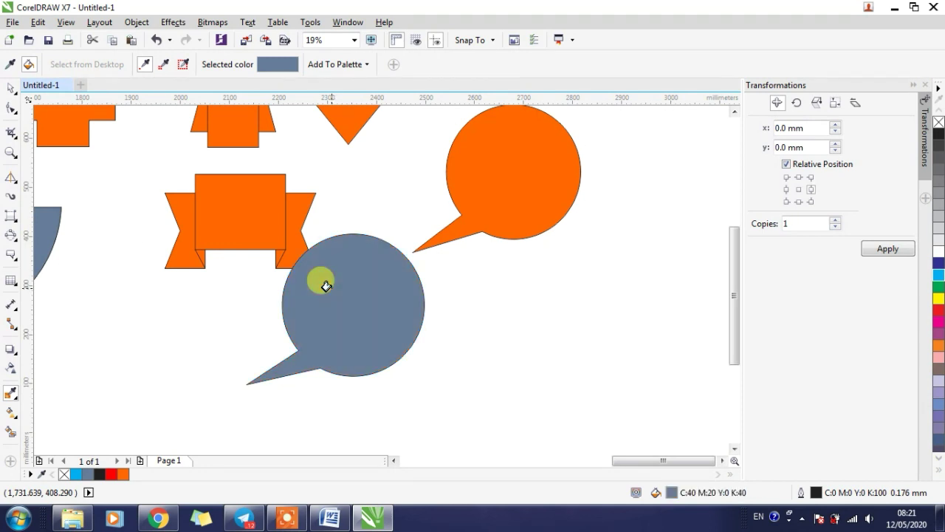
pyautogui.click(488, 181)
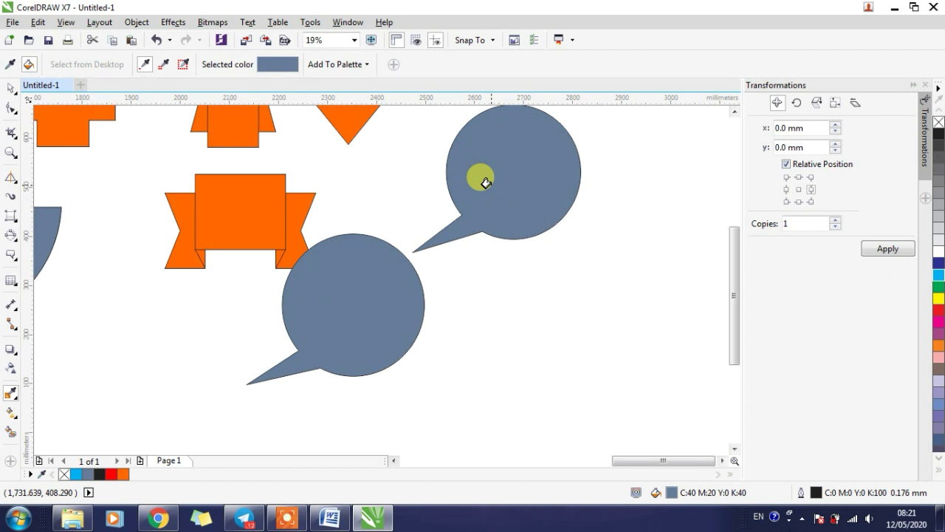
pyautogui.press('F4')
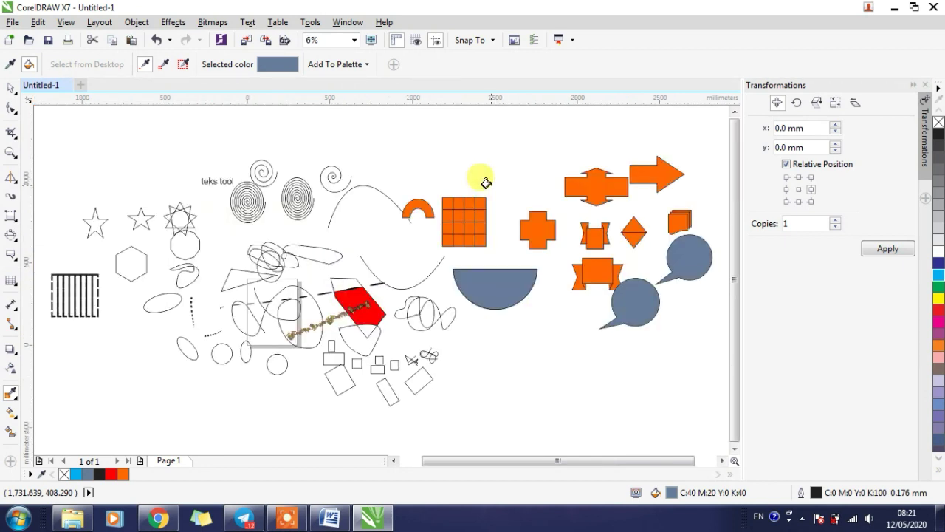